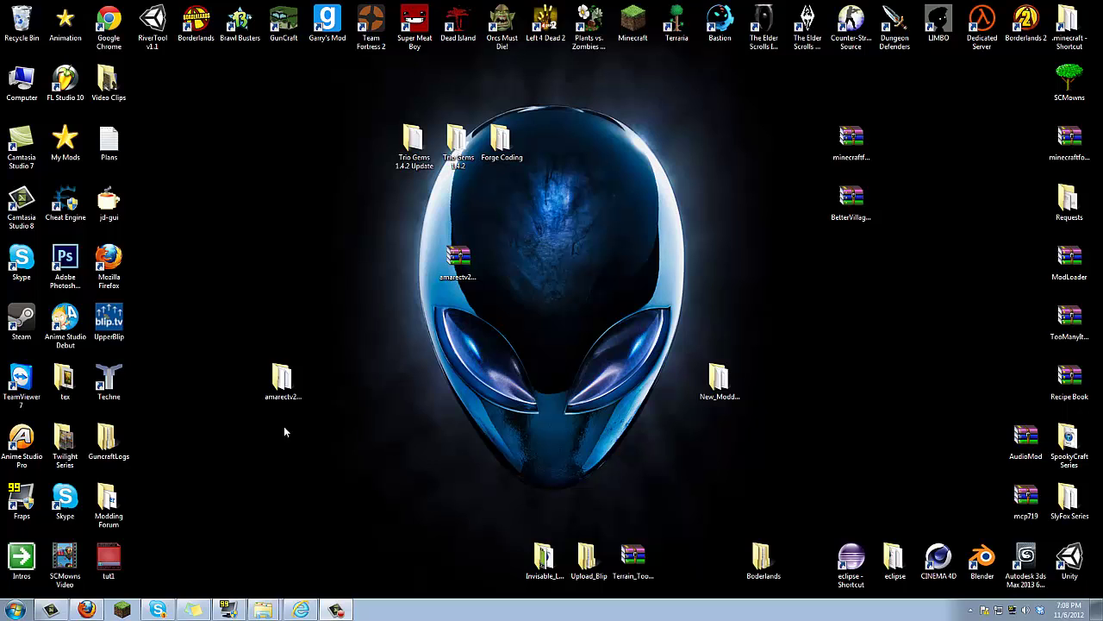
pyautogui.moveTo(109, 381); pyautogui.dragTo(235, 434)
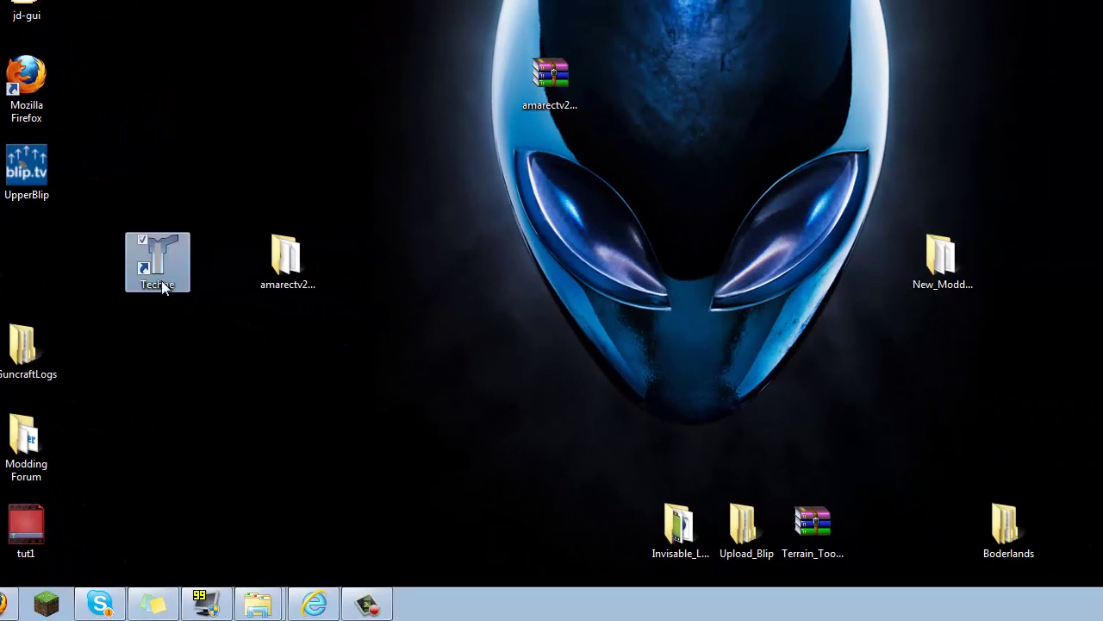
pyautogui.moveTo(161, 282); pyautogui.dragTo(50, 281)
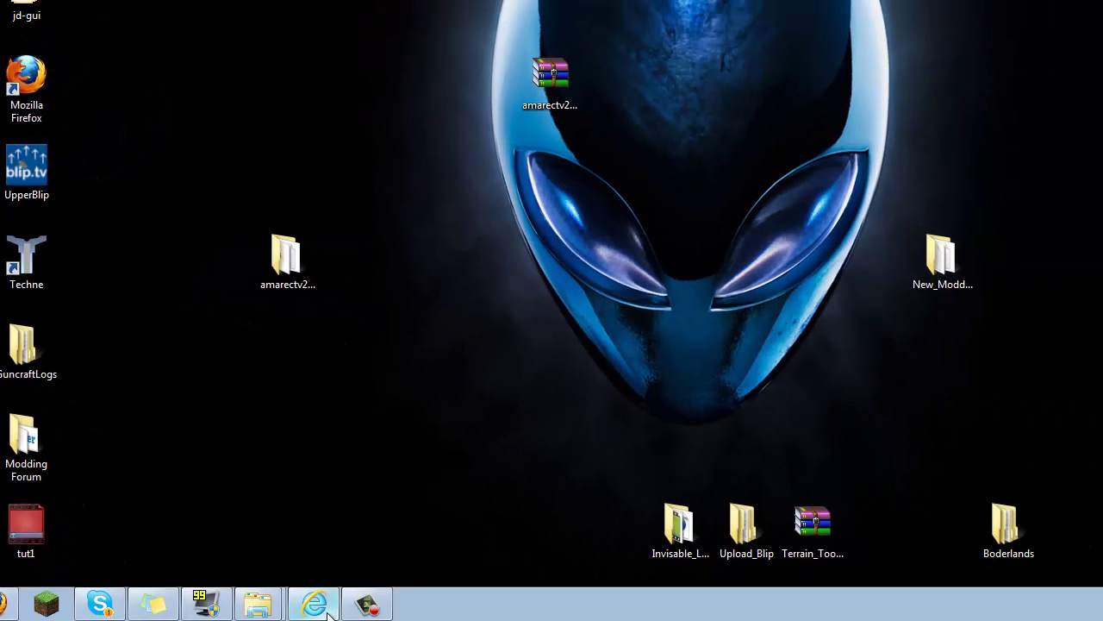
# - Switch to the Techne forum topic in Internet Explorer and look over its title and opening post
pyautogui.moveTo(328, 610)
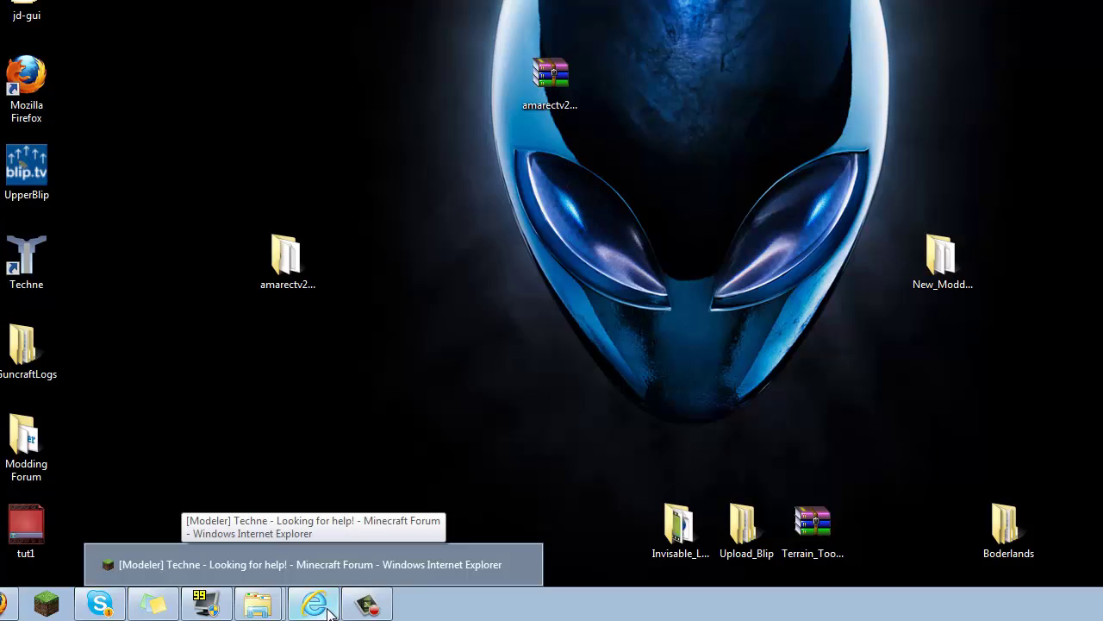
pyautogui.click(327, 611)
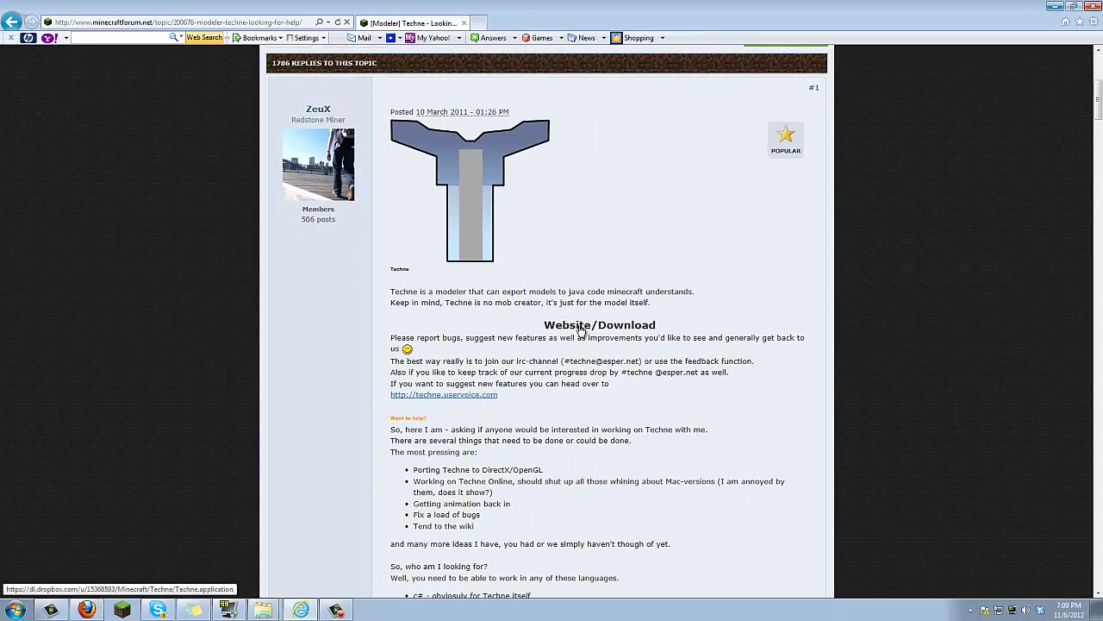
pyautogui.scroll(4, 580, 328)
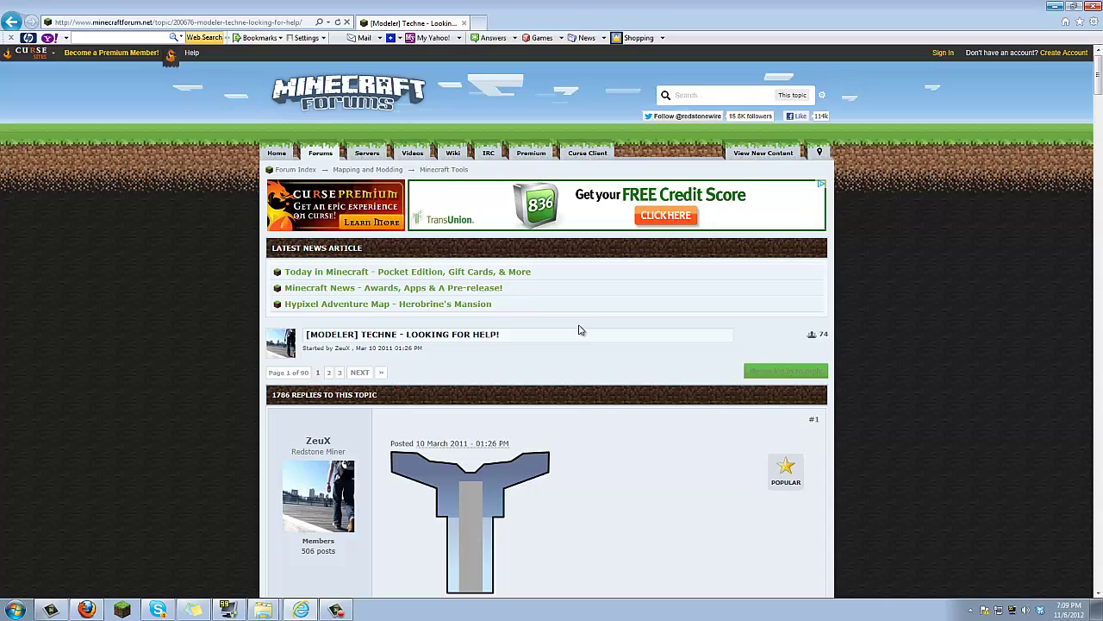
pyautogui.scroll(-4, 580, 328)
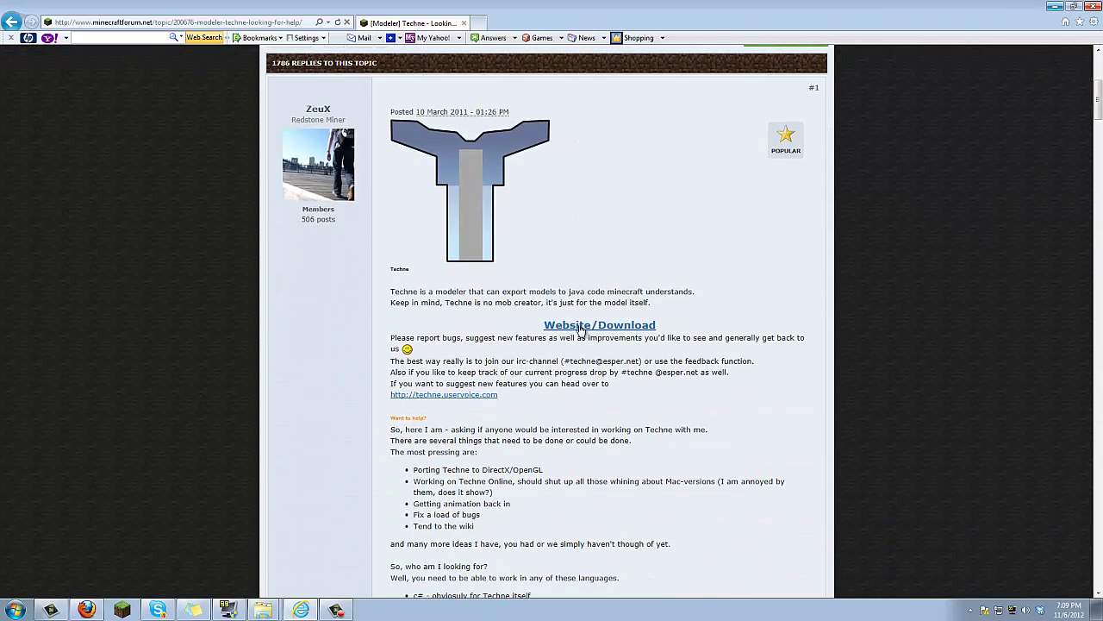
pyautogui.scroll(2, 580, 328)
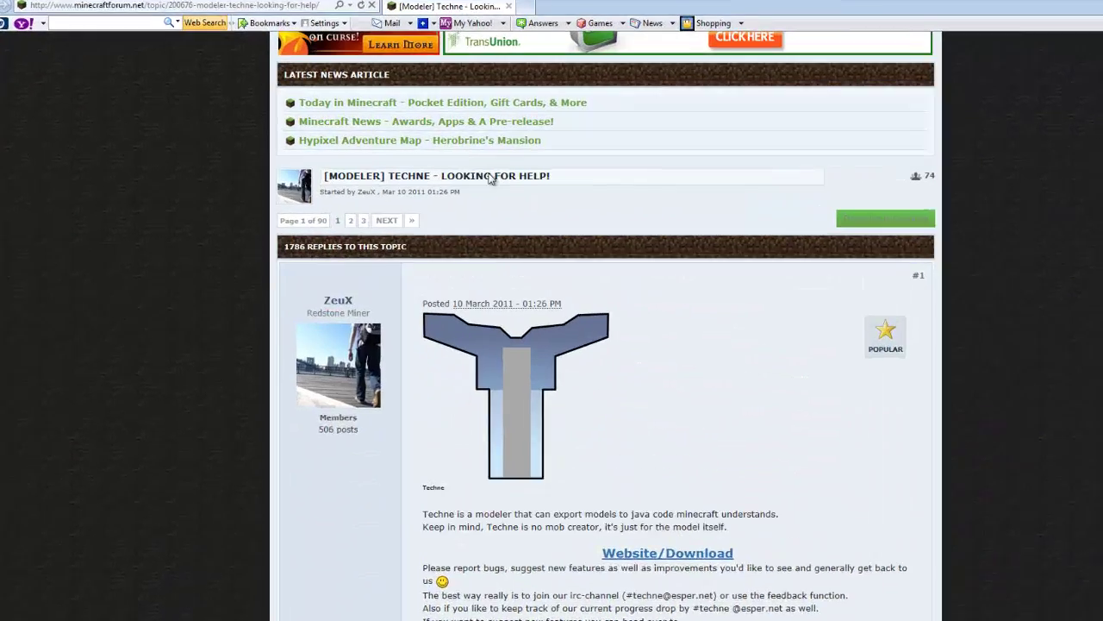
pyautogui.moveTo(441, 176); pyautogui.dragTo(517, 176)
pyautogui.click(798, 444)
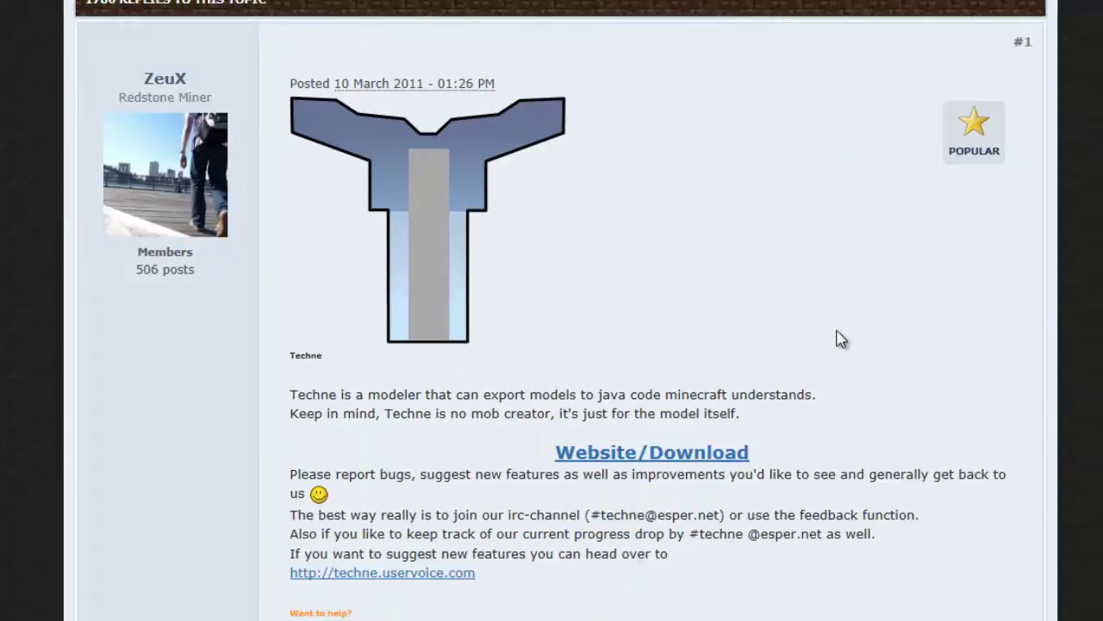
# - Review the keyboard shortcuts list in the Techne forum post, including copy, paste, delete, redo and undo
pyautogui.scroll(-15, 842, 339)
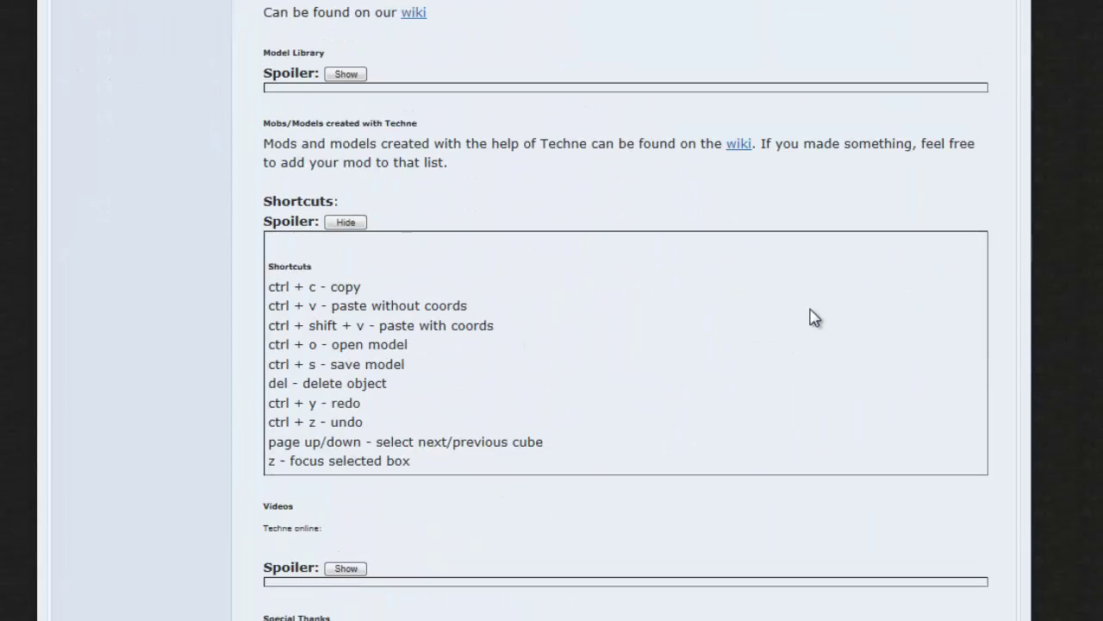
pyautogui.click(347, 225)
pyautogui.click(346, 226)
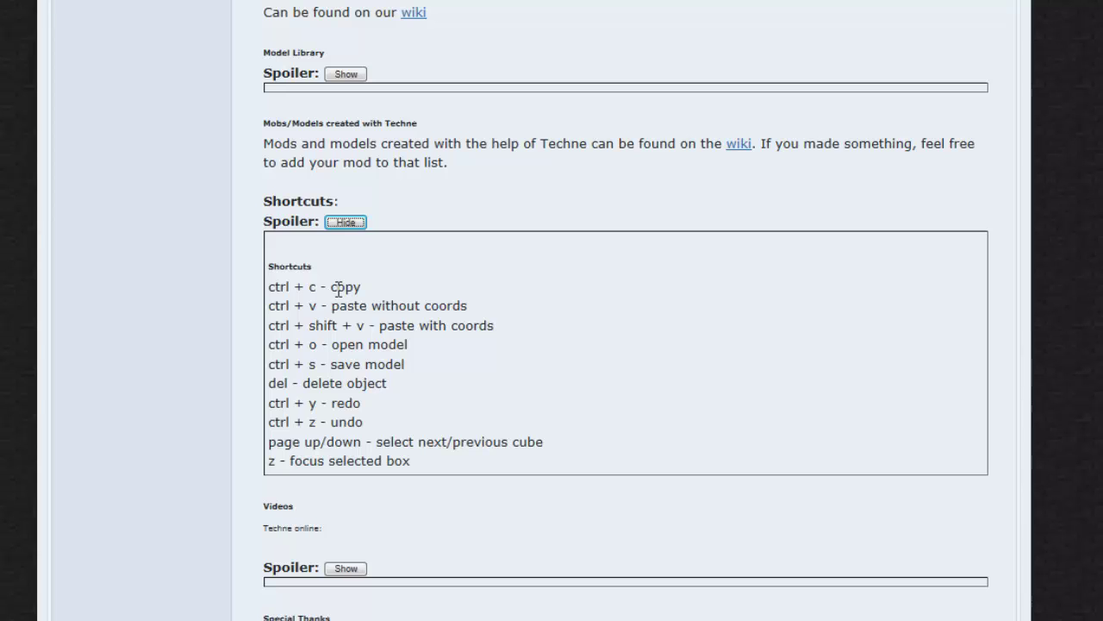
pyautogui.moveTo(338, 289); pyautogui.dragTo(355, 289)
pyautogui.moveTo(337, 325); pyautogui.dragTo(379, 325)
pyautogui.moveTo(303, 384); pyautogui.dragTo(388, 384)
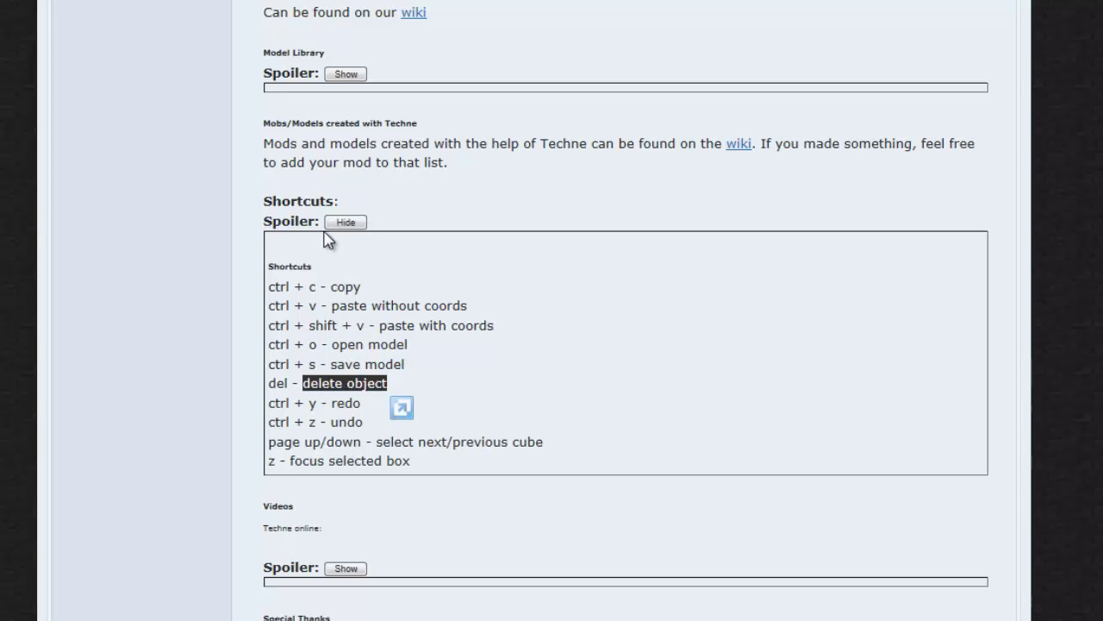
pyautogui.moveTo(321, 402); pyautogui.dragTo(361, 402)
pyautogui.moveTo(315, 421); pyautogui.dragTo(329, 422)
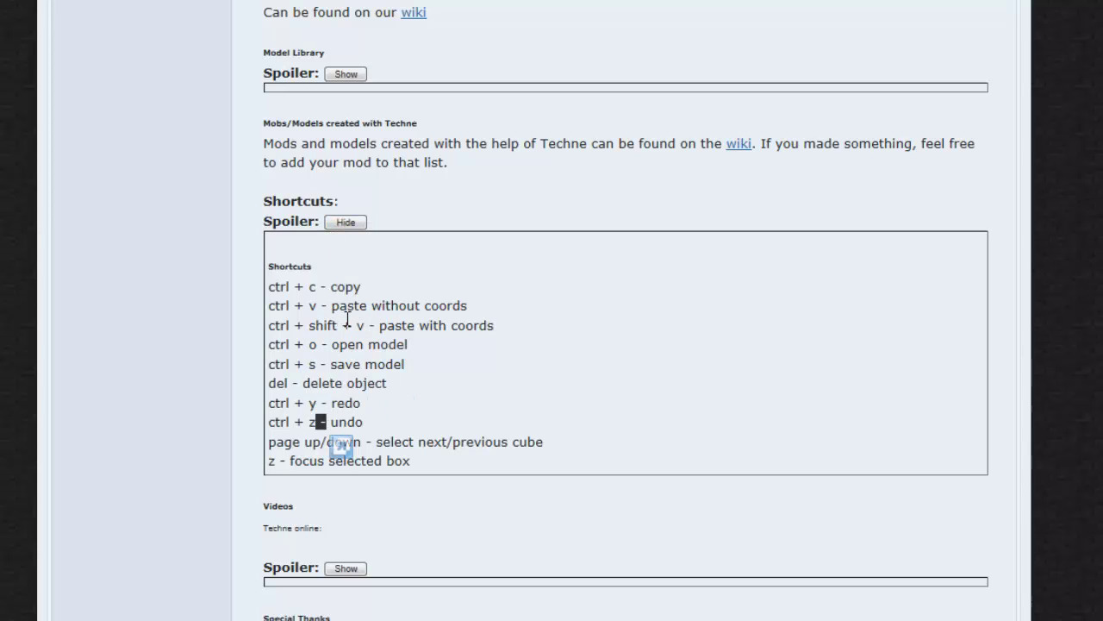
# - Collapse the shortcuts list, then reveal the Model Library spoiler to view its starter models and hide it again
pyautogui.click(345, 222)
pyautogui.click(346, 74)
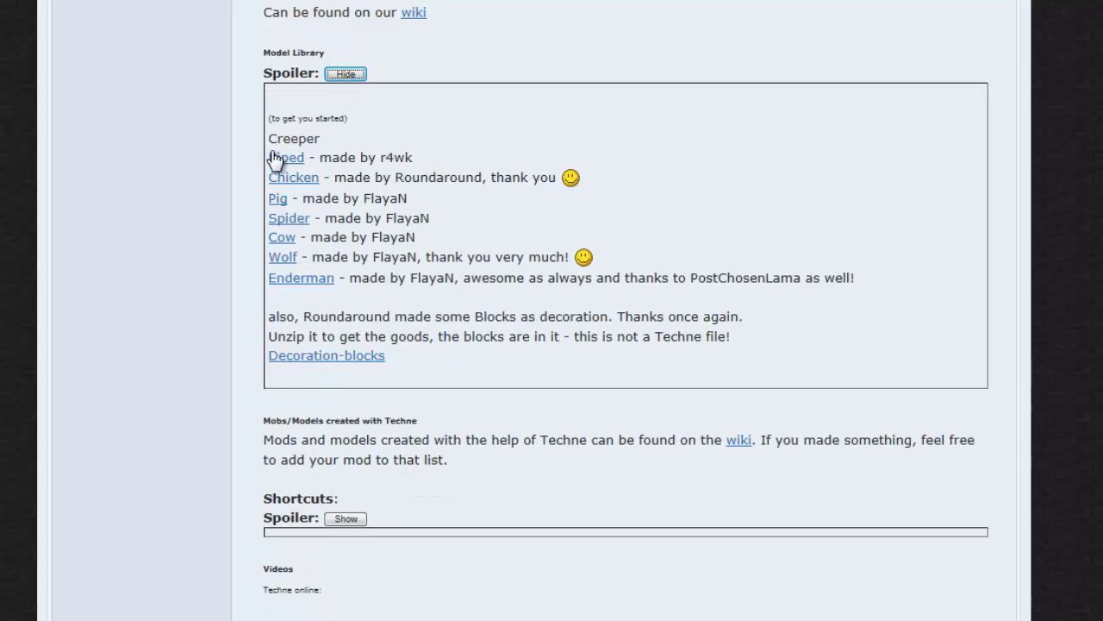
pyautogui.click(346, 74)
# - Save the target of the post's Website/Download link as Techne, a ClickOnce Application Deployment Manifest, in the Downloads folder
pyautogui.scroll(10, 217, 293)
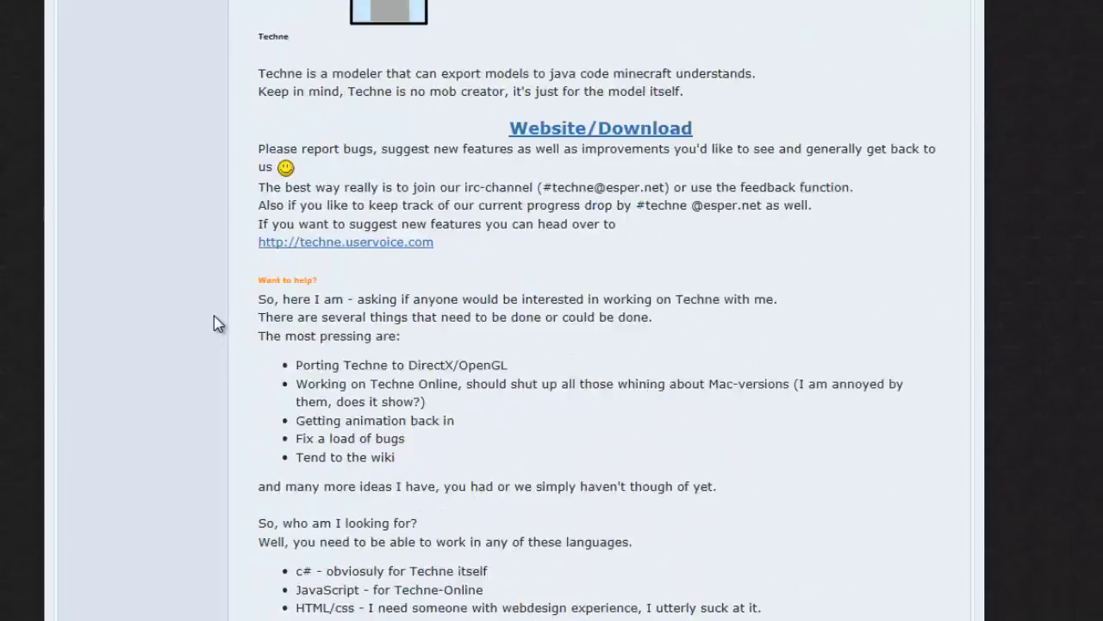
pyautogui.scroll(3, 214, 324)
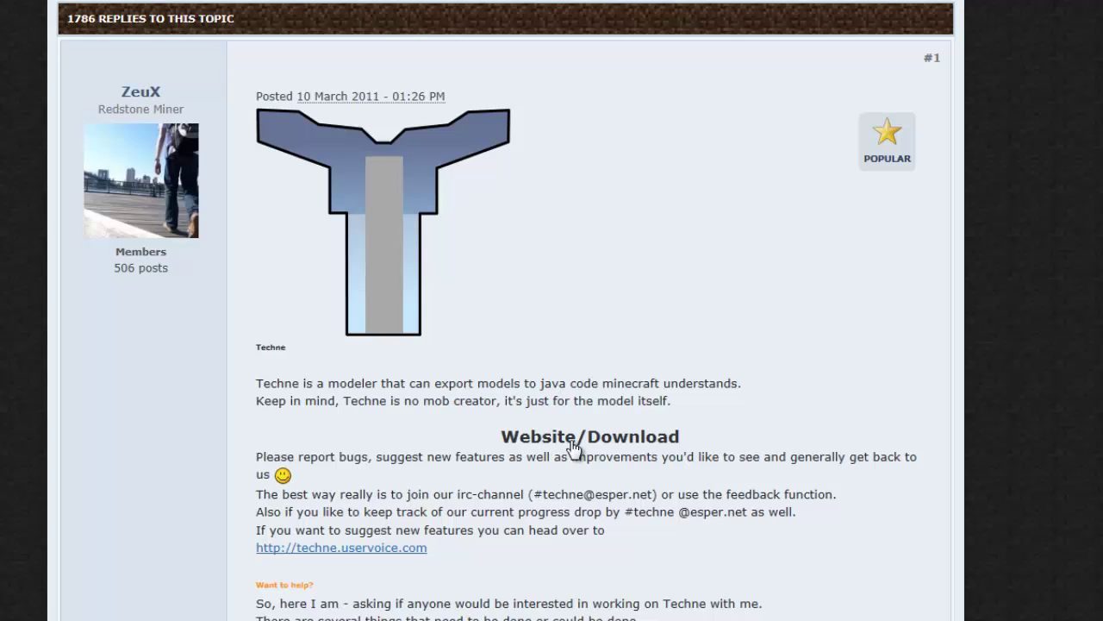
pyautogui.scroll(-3, 571, 483)
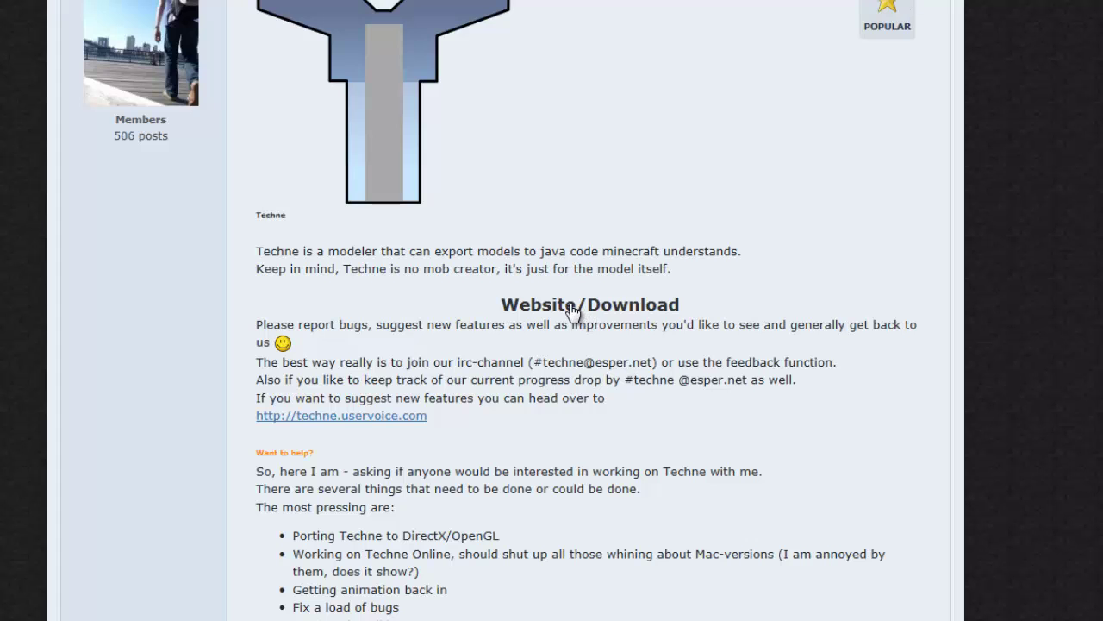
pyautogui.rightClick(572, 311)
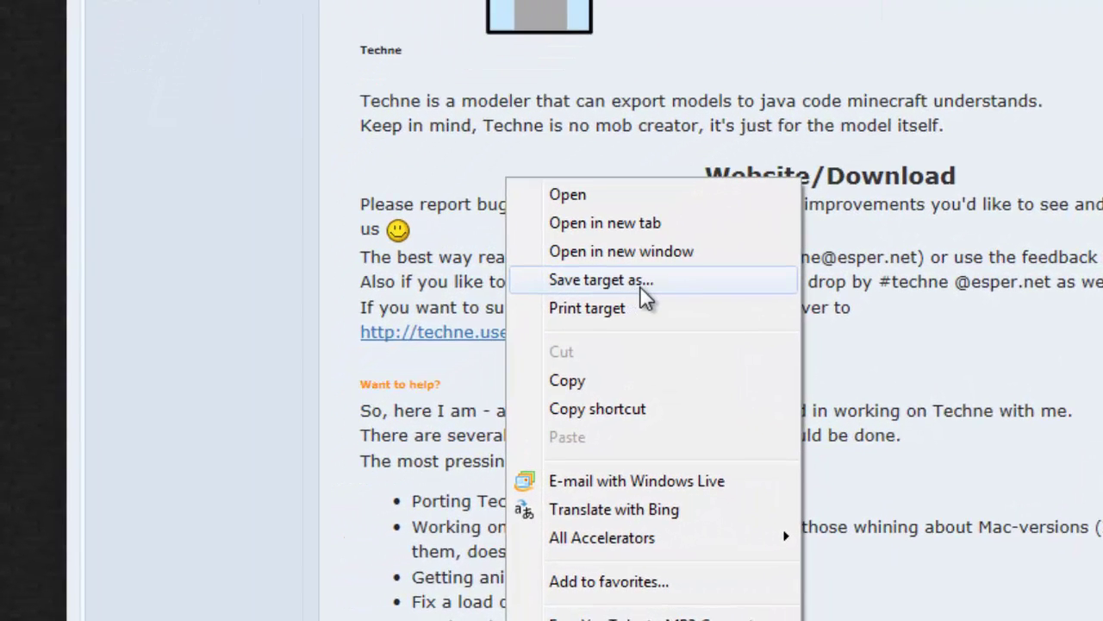
pyautogui.click(639, 285)
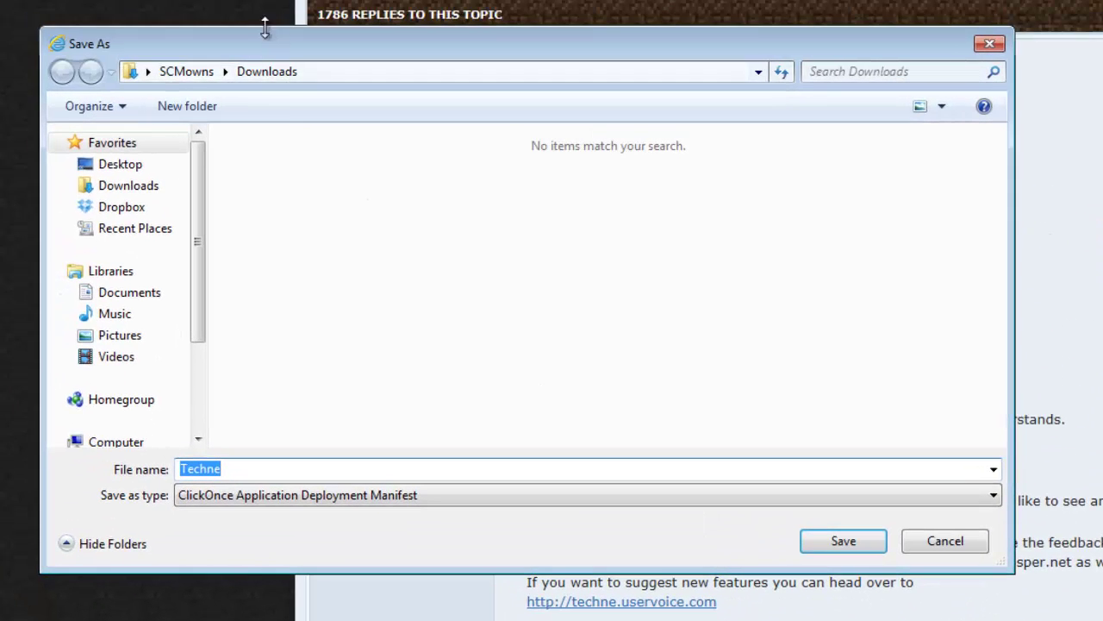
pyautogui.click(227, 469)
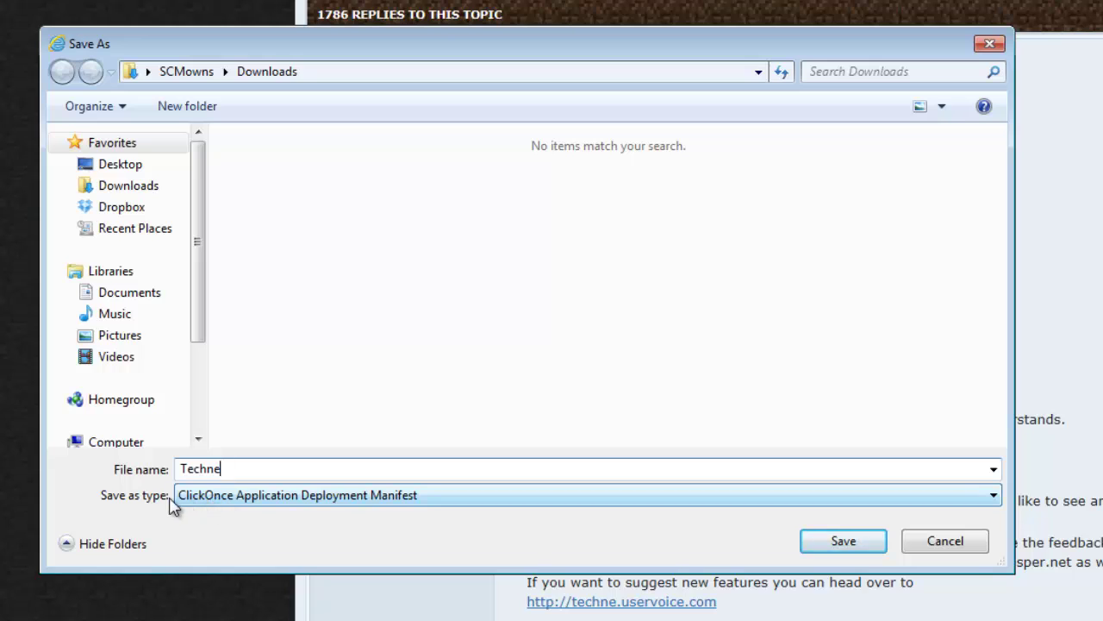
pyautogui.click(328, 498)
pyautogui.click(324, 497)
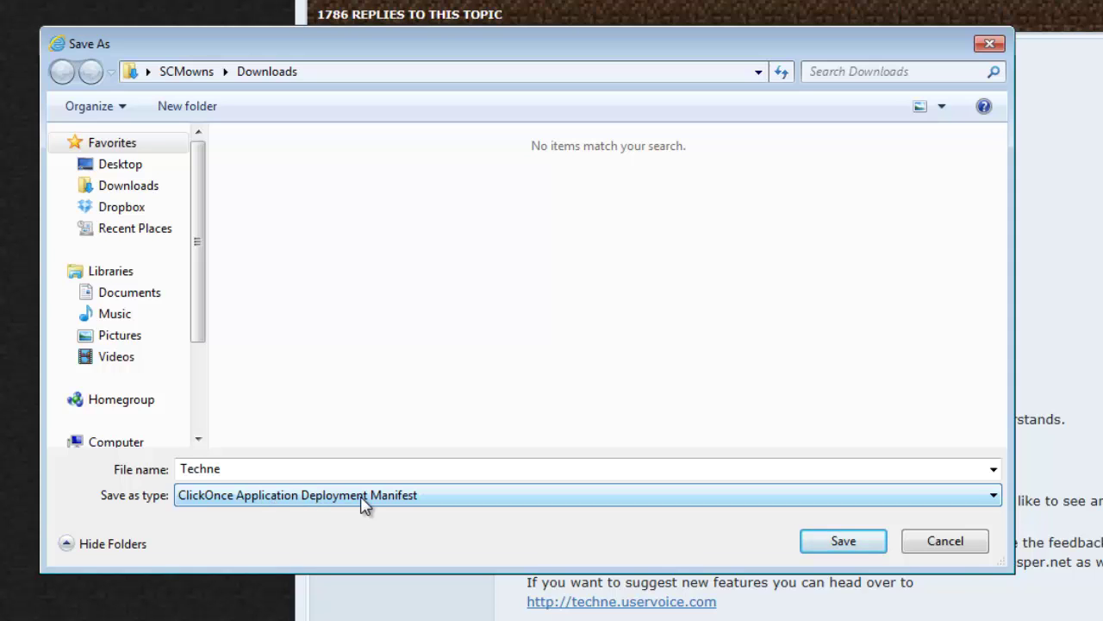
pyautogui.click(362, 499)
pyautogui.click(288, 500)
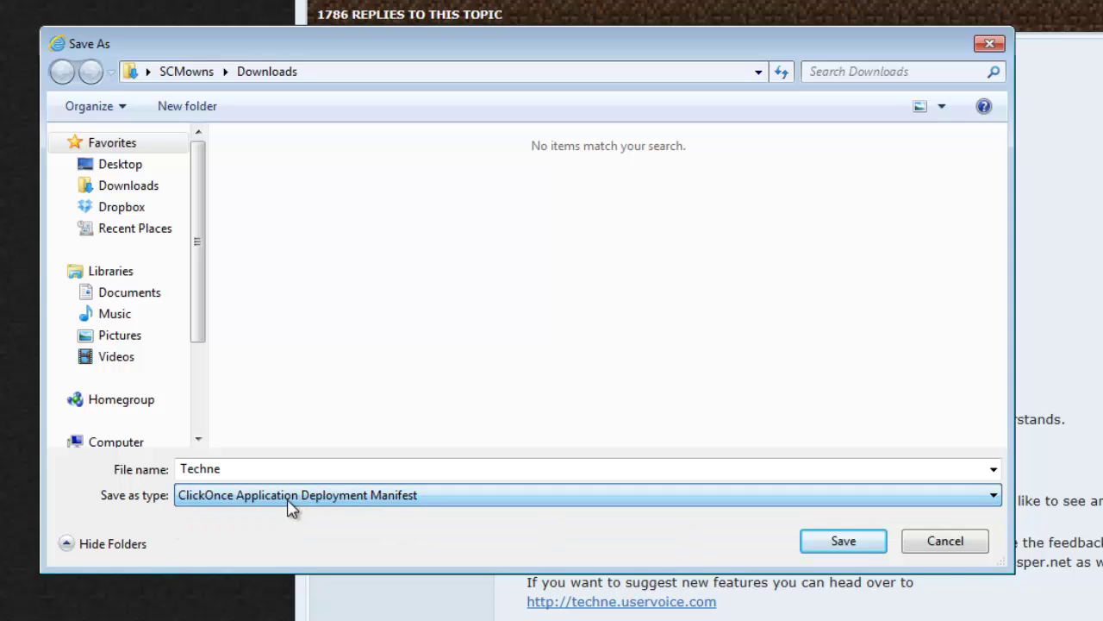
pyautogui.click(291, 502)
pyautogui.click(263, 515)
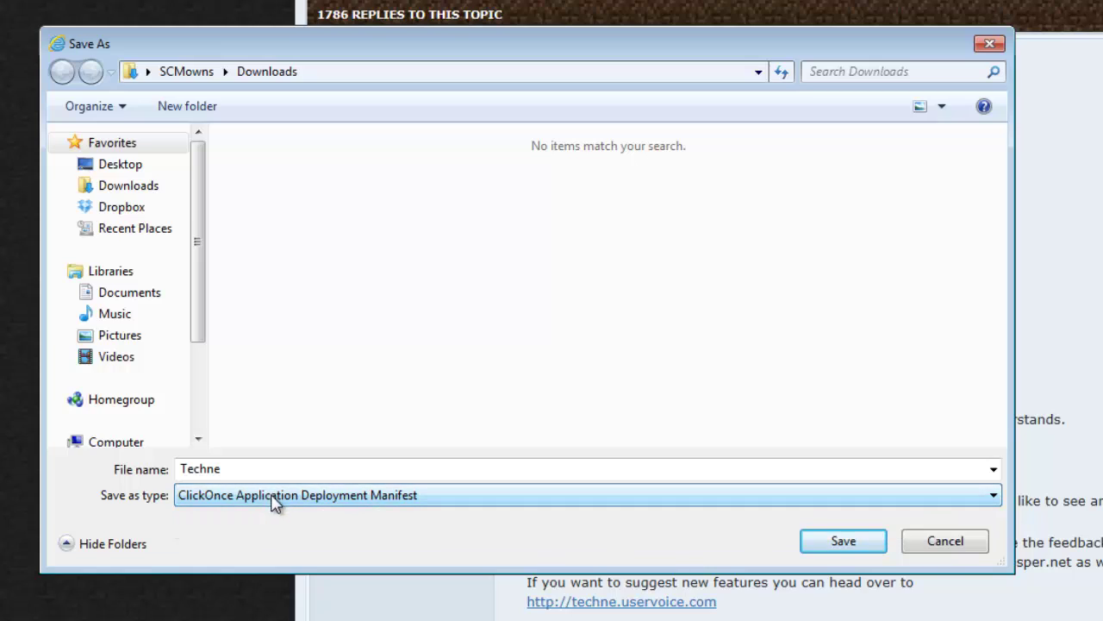
pyautogui.click(838, 542)
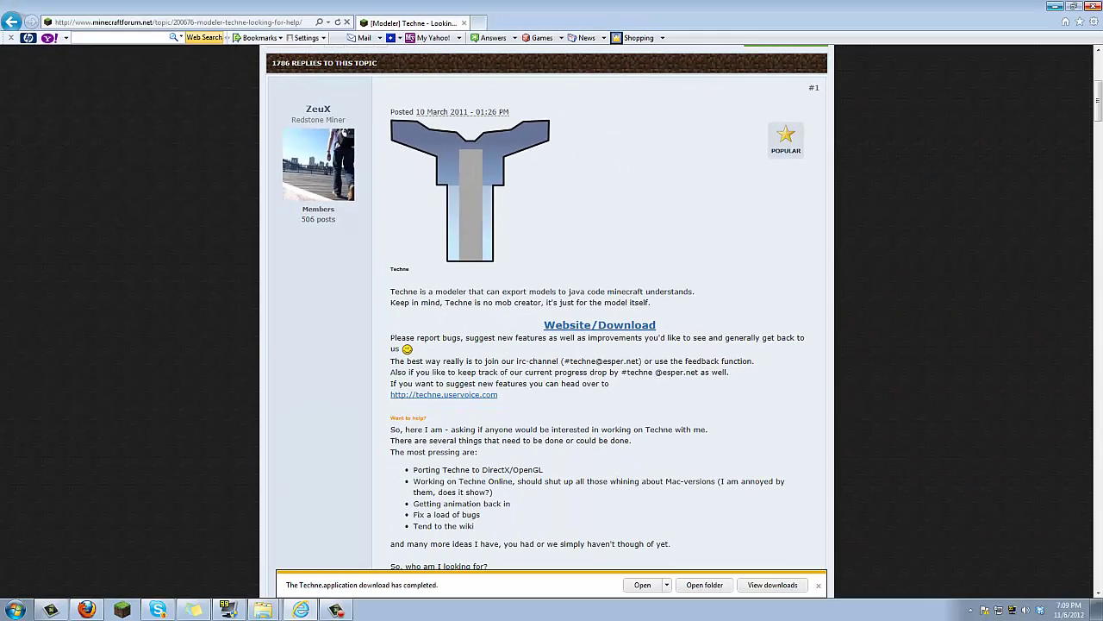
# - Minimize the browser and open the Downloads folder from the personal user folder
pyautogui.click(1054, 7)
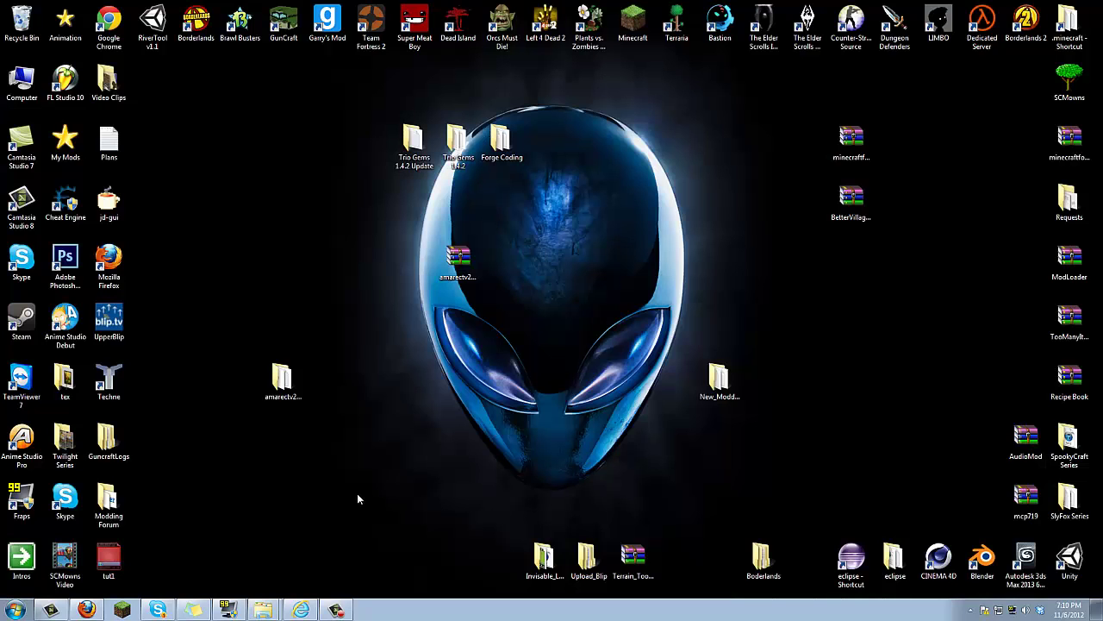
pyautogui.click(15, 609)
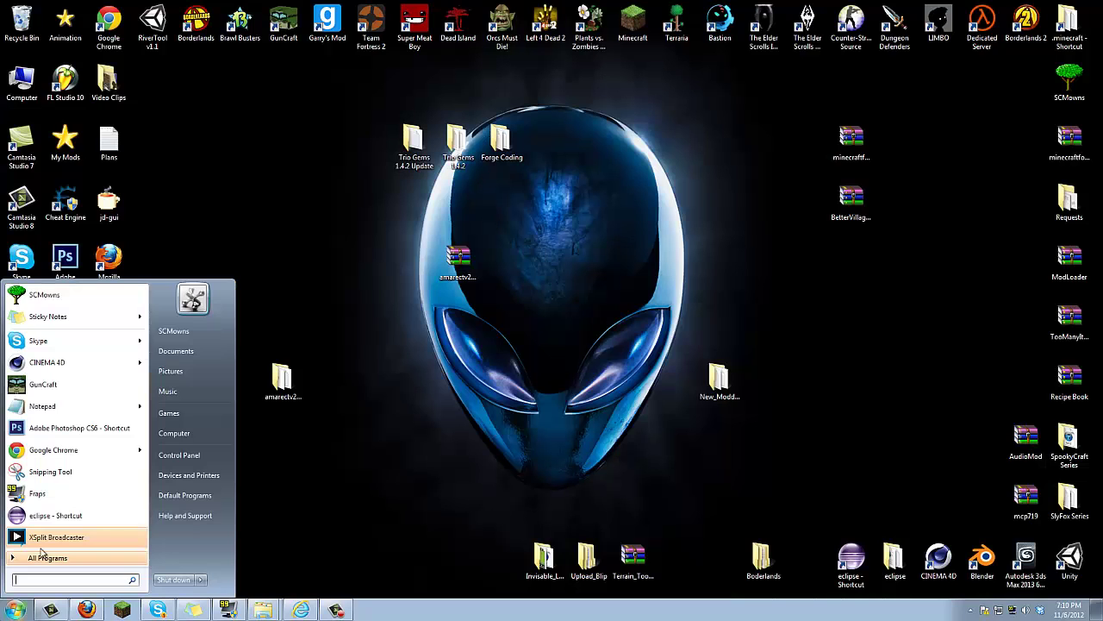
pyautogui.click(195, 335)
pyautogui.doubleClick(600, 97)
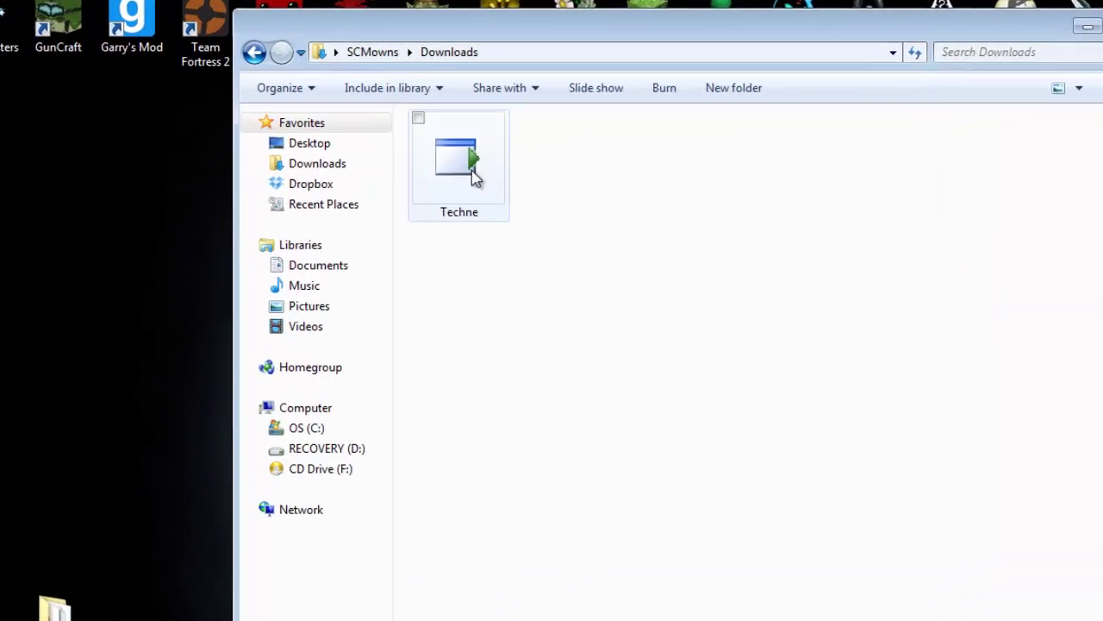
# - Launch Techne from the downloaded Techne application file in the Downloads folder
pyautogui.click(475, 176)
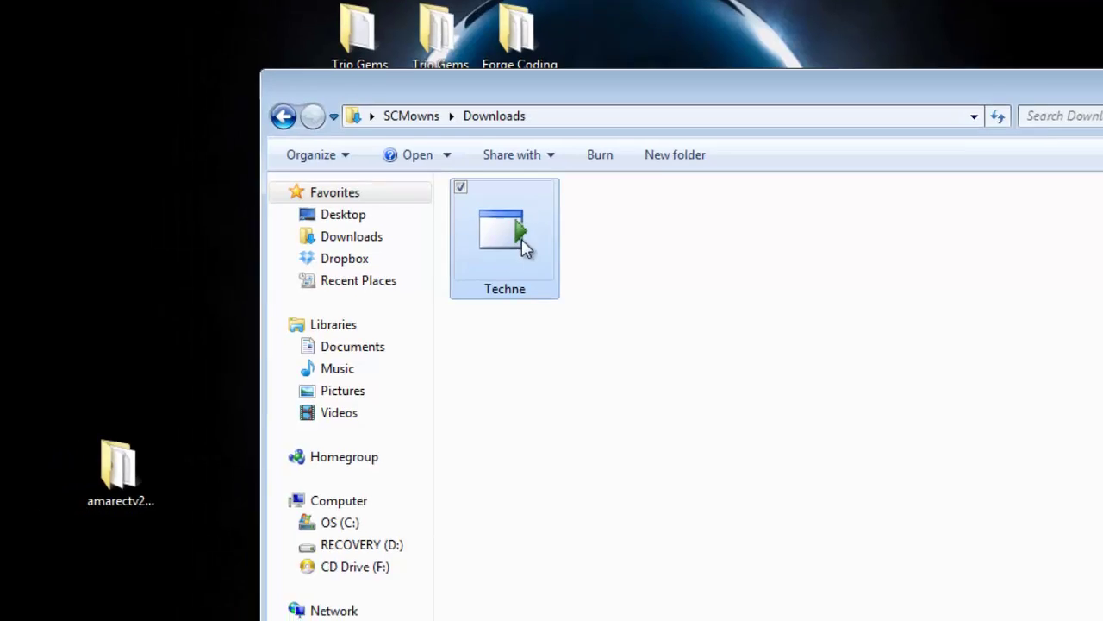
pyautogui.click(119, 388)
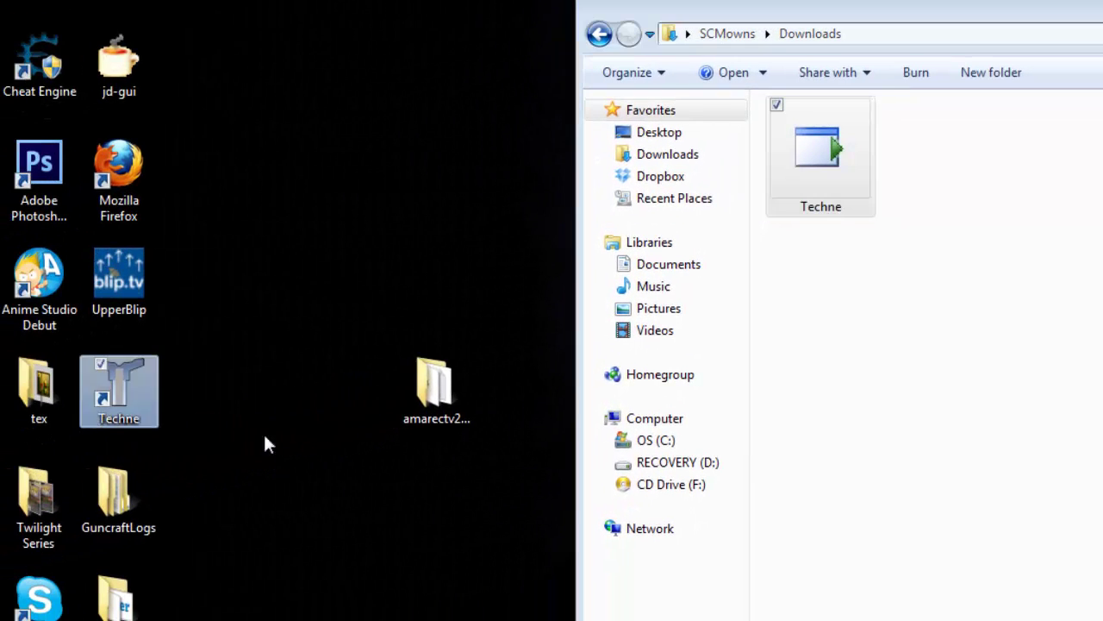
pyautogui.click(270, 439)
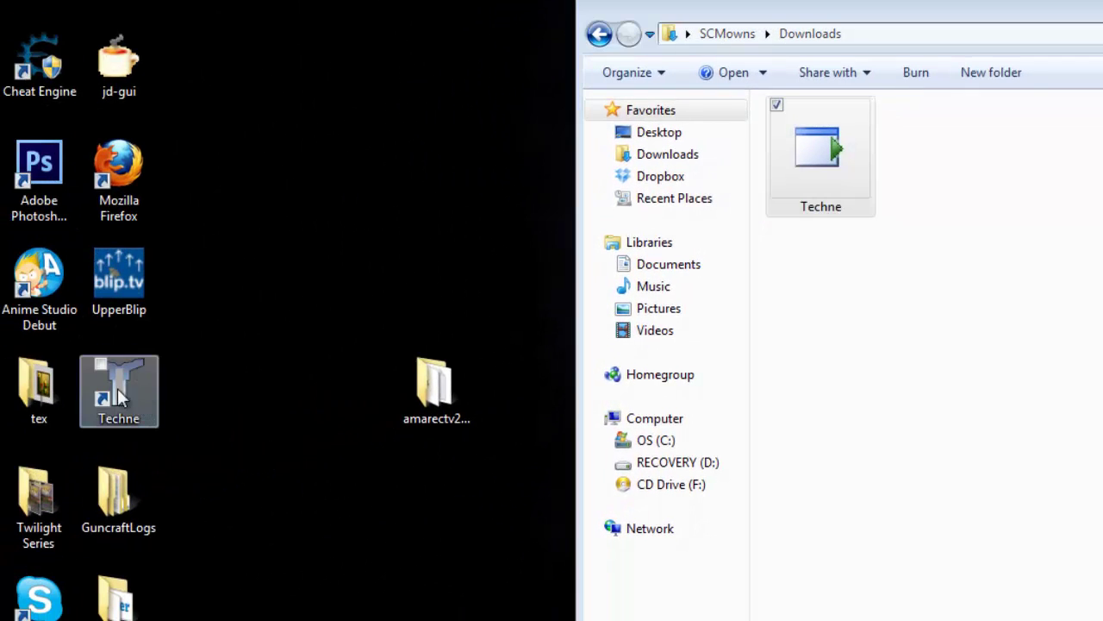
pyautogui.click(982, 212)
pyautogui.click(848, 163)
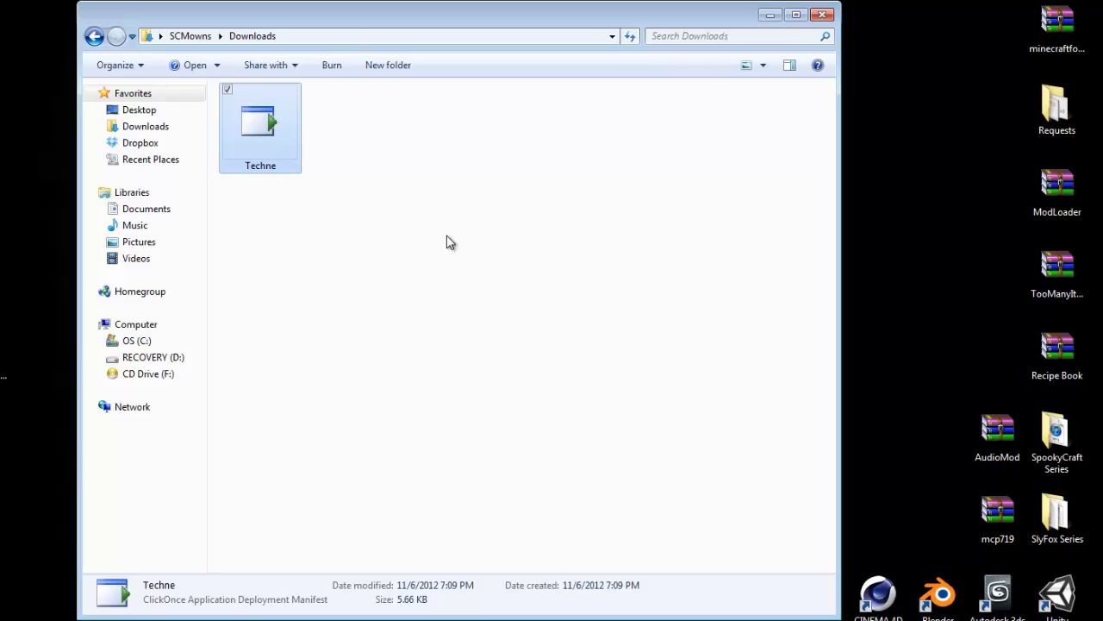
pyautogui.click(334, 223)
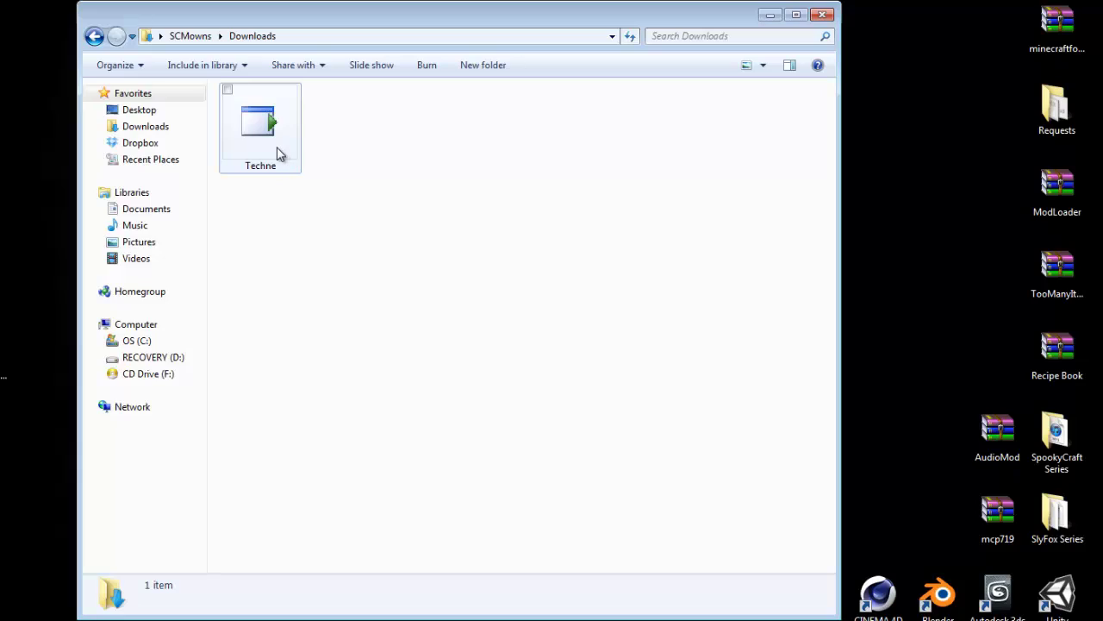
pyautogui.doubleClick(277, 153)
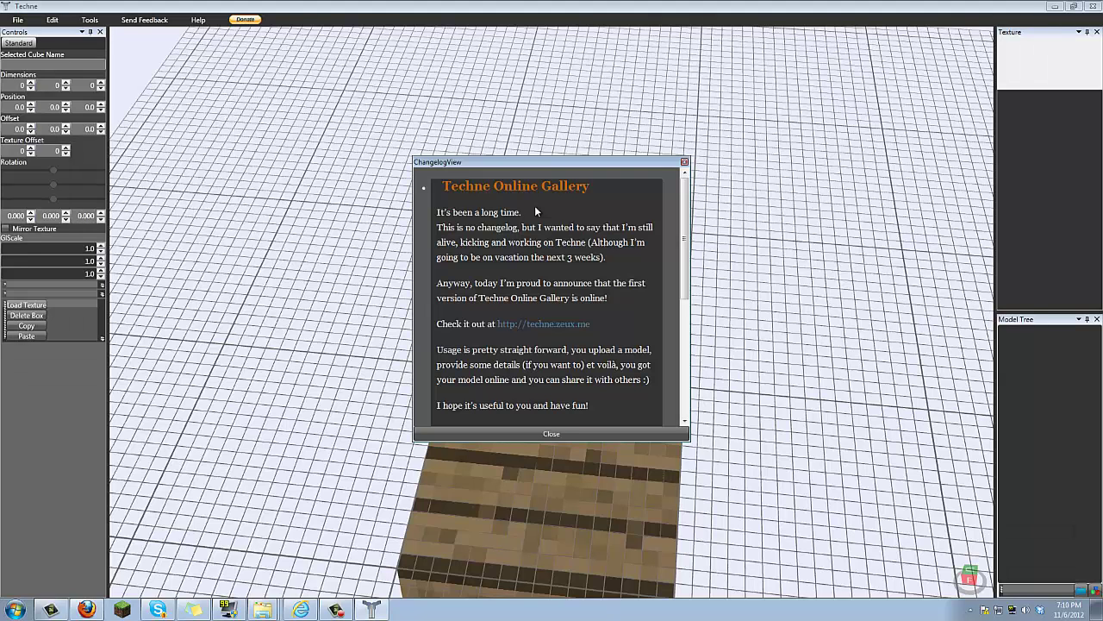
# - Move the changelog window aside and close it to get to the New Model dialog
pyautogui.moveTo(491, 168); pyautogui.dragTo(354, 200)
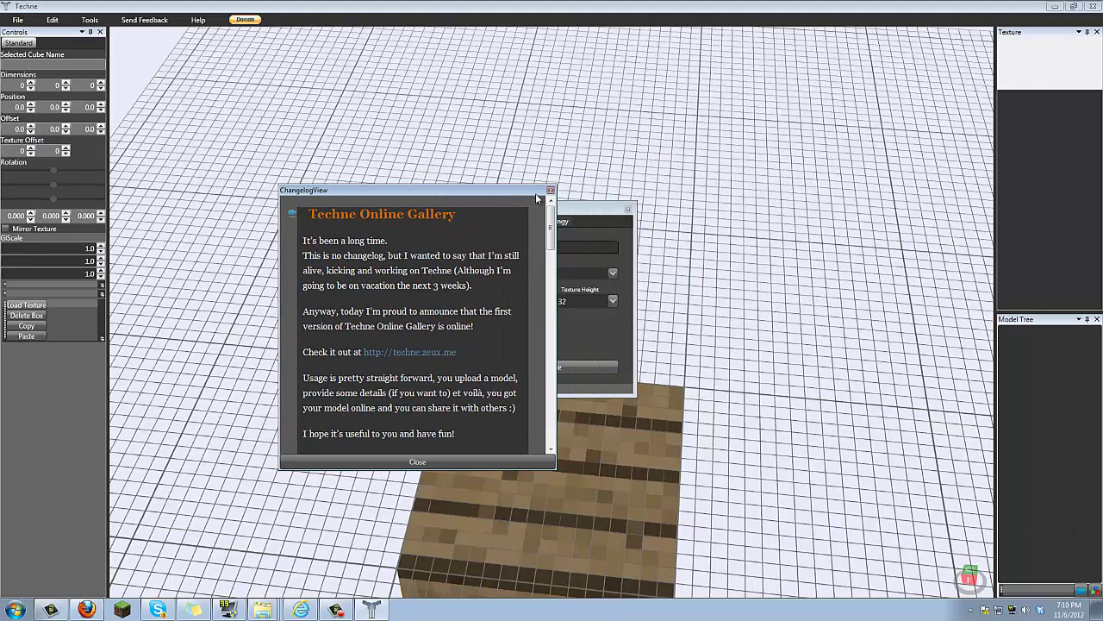
pyautogui.click(548, 194)
pyautogui.click(899, 132)
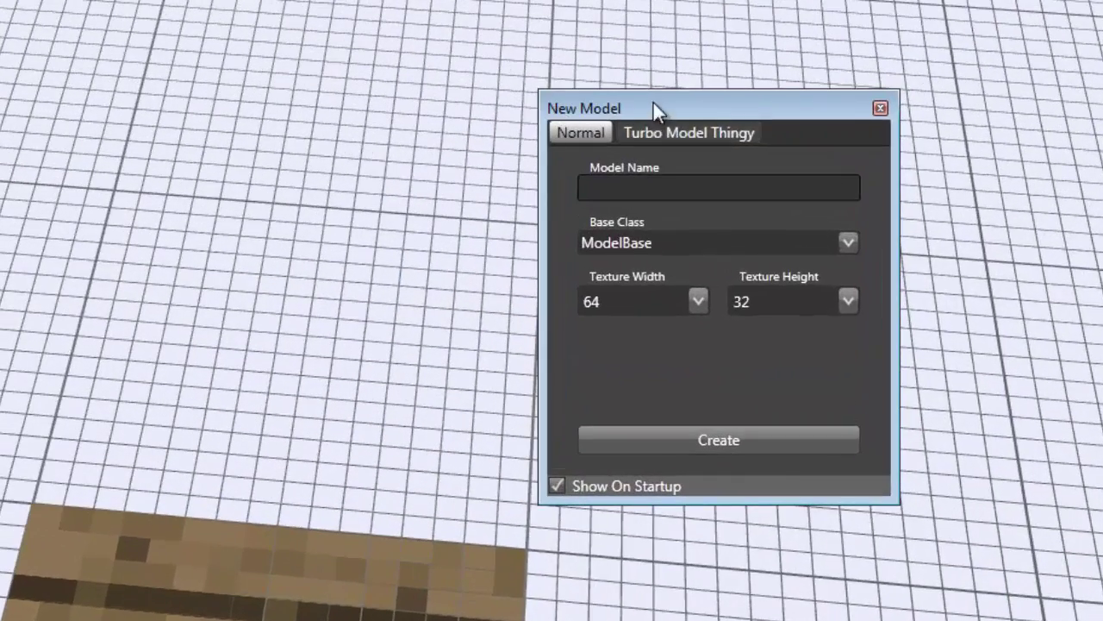
# - Name the new model GreenMonster and choose ModelBase as its base class
pyautogui.moveTo(685, 128); pyautogui.dragTo(667, 187)
pyautogui.click(647, 252)
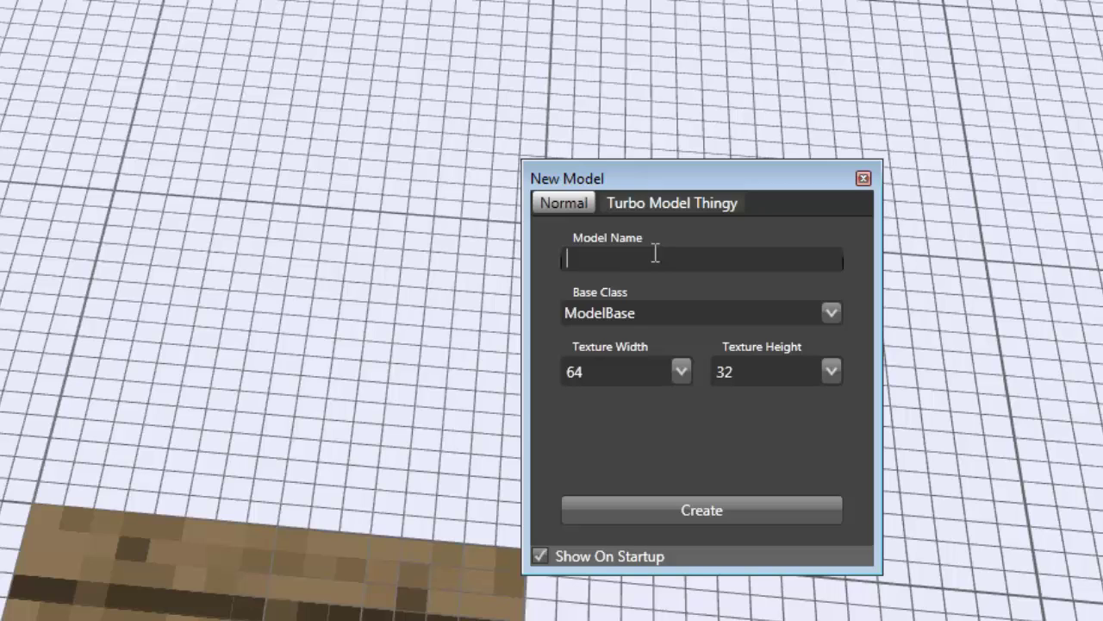
pyautogui.write('GreenMonster')
pyautogui.click(665, 312)
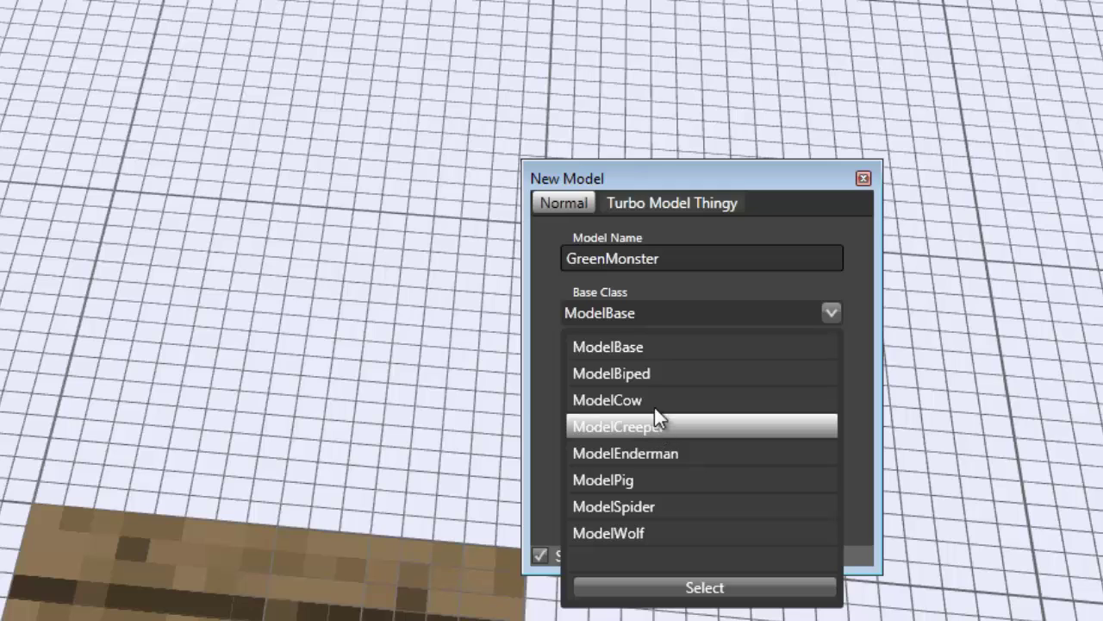
pyautogui.click(647, 348)
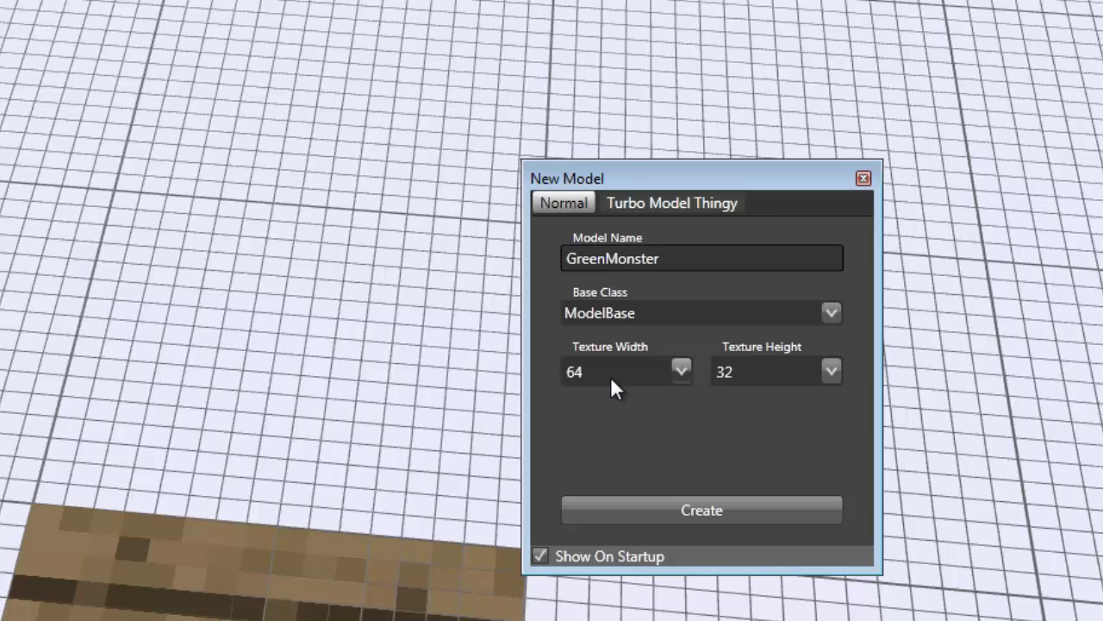
# - Set the texture height to 64 with the texture width kept at 64, and create the model
pyautogui.click(812, 372)
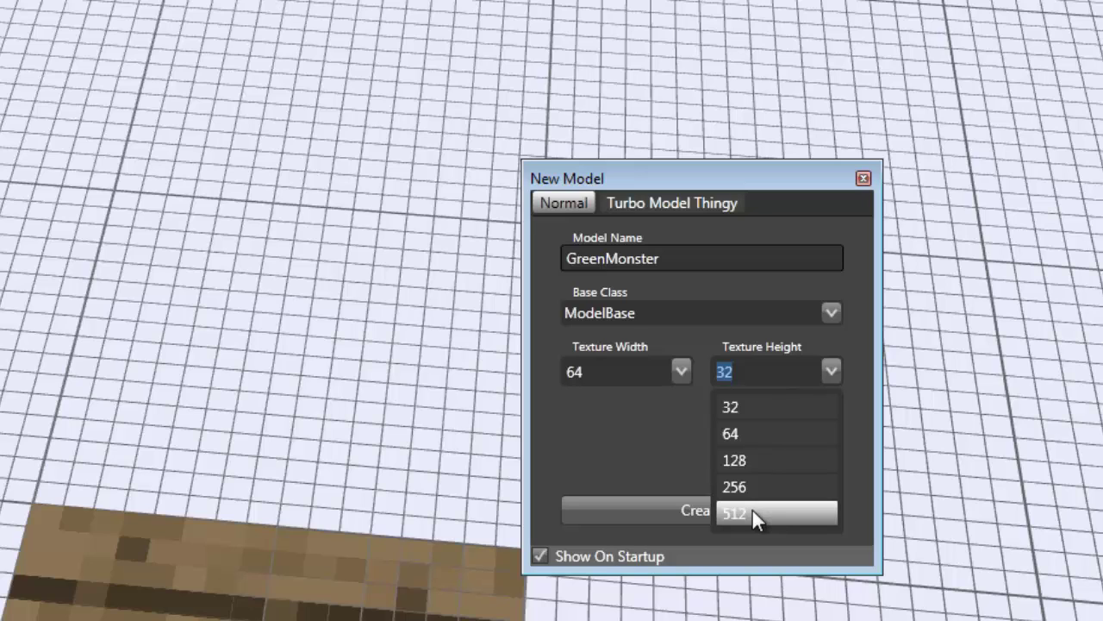
pyautogui.click(751, 433)
pyautogui.click(733, 373)
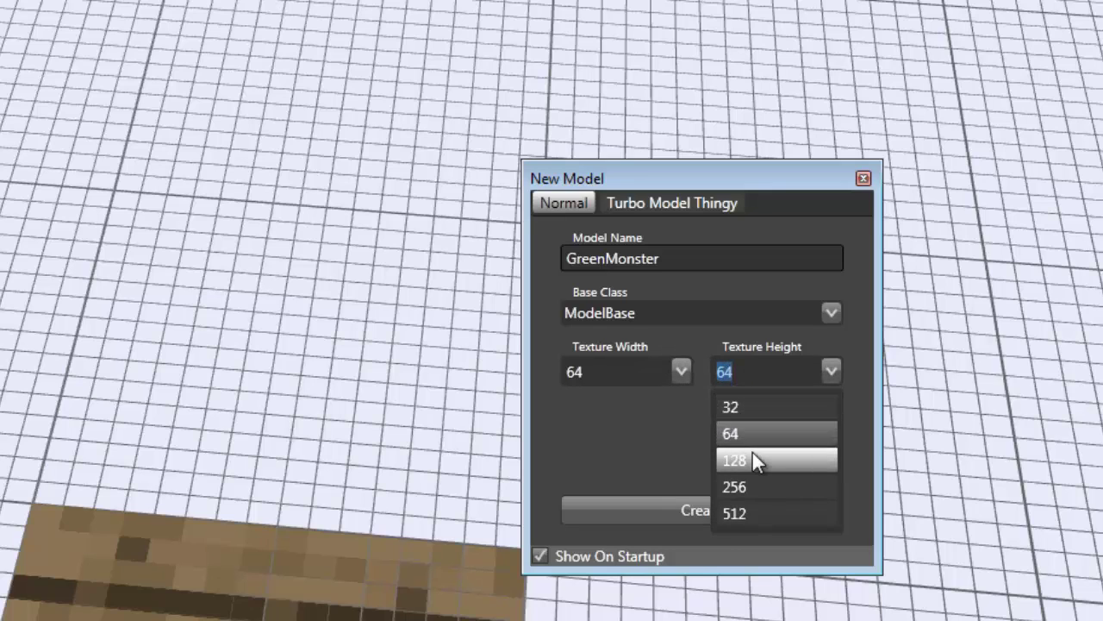
pyautogui.click(753, 459)
pyautogui.click(745, 373)
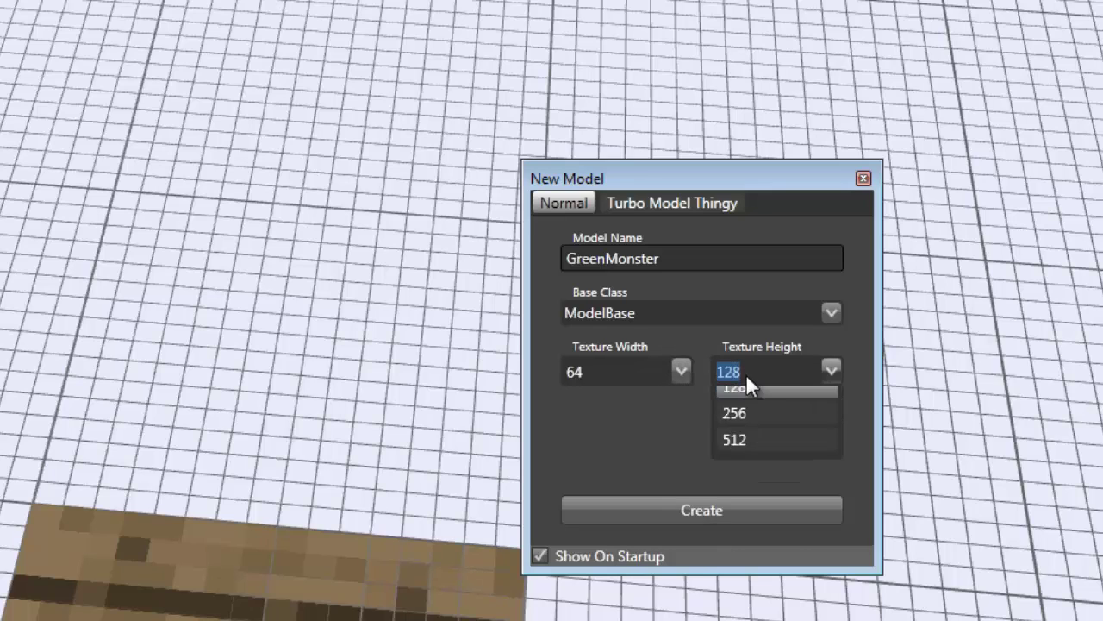
pyautogui.click(745, 430)
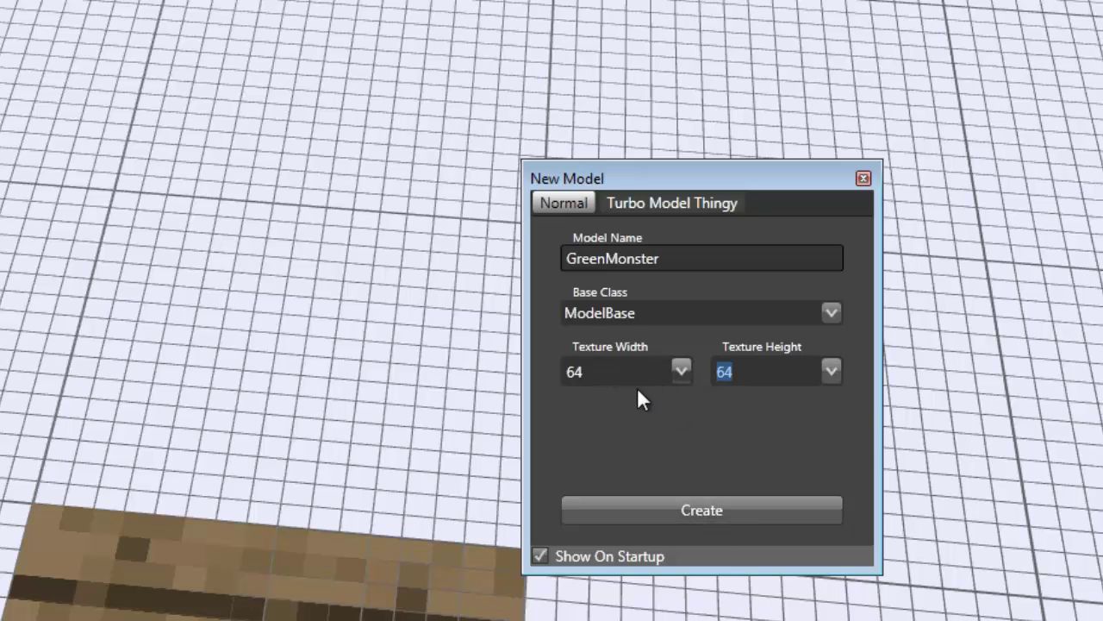
pyautogui.click(683, 367)
pyautogui.click(680, 363)
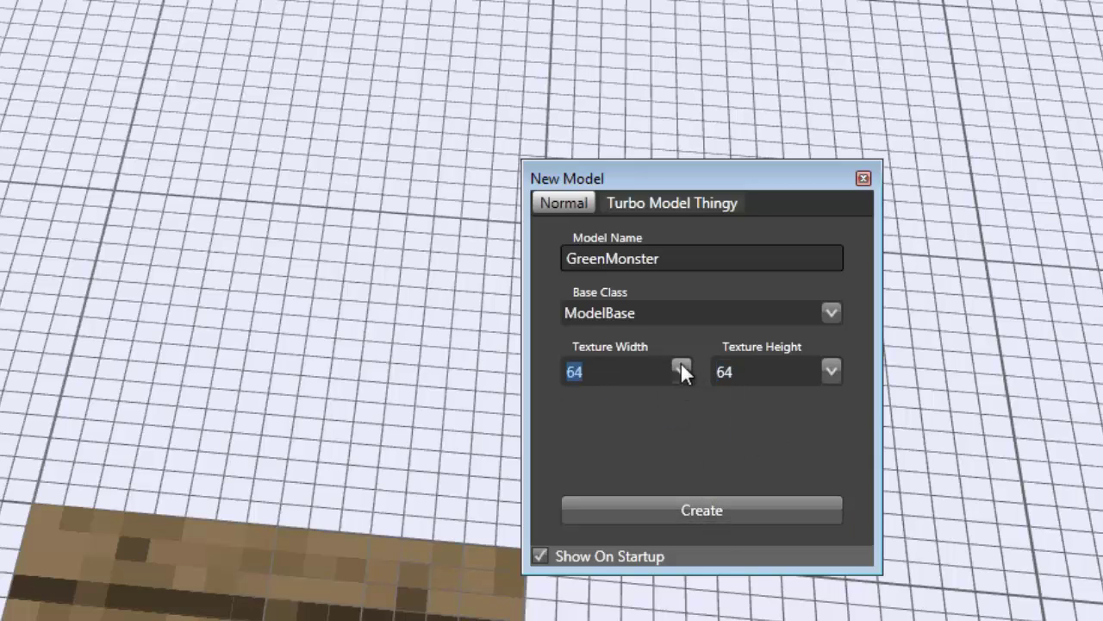
pyautogui.click(718, 510)
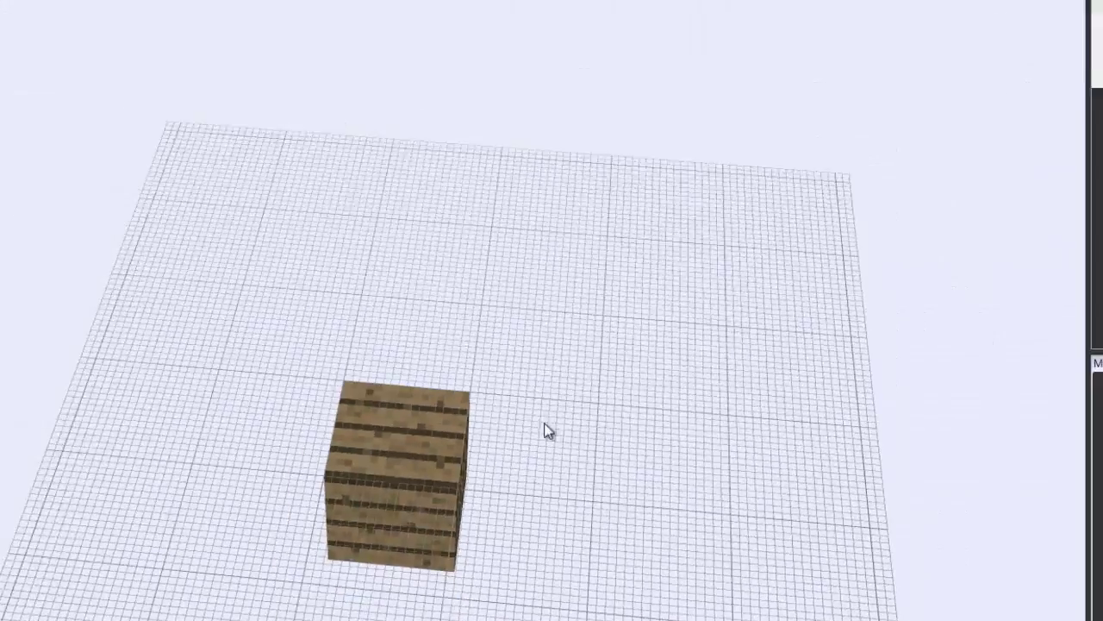
# - Examine the wooden reference block and ground grid from several angles and distances, including the front and top views
pyautogui.moveTo(657, 352); pyautogui.dragTo(635, 345, button='right')
pyautogui.scroll(4, 562, 329)
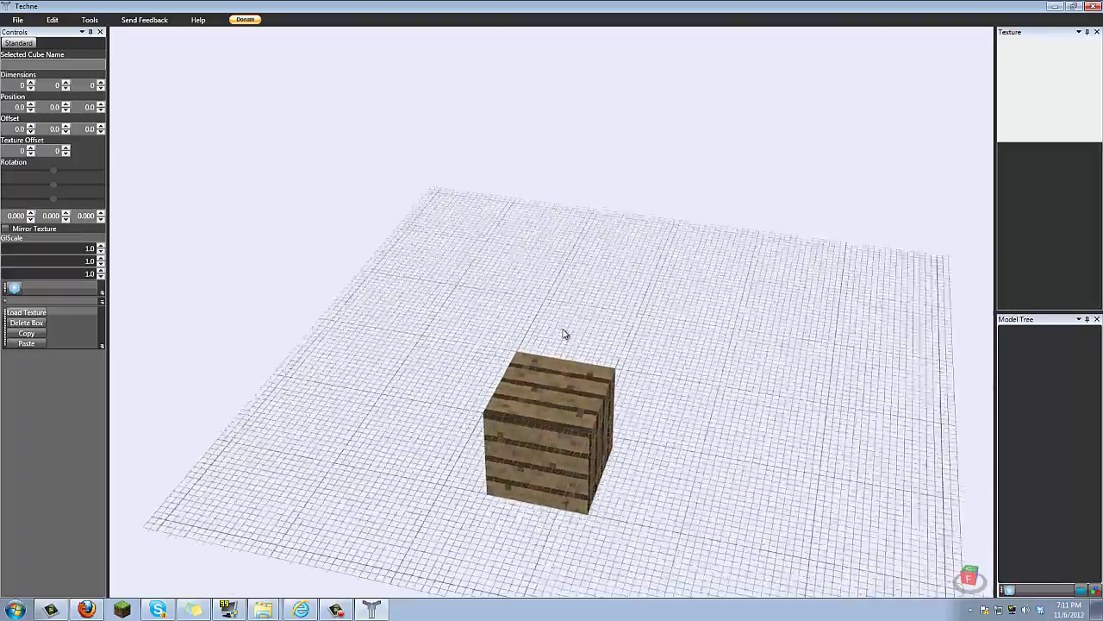
pyautogui.scroll(-4, 565, 335)
pyautogui.scroll(5, 564, 335)
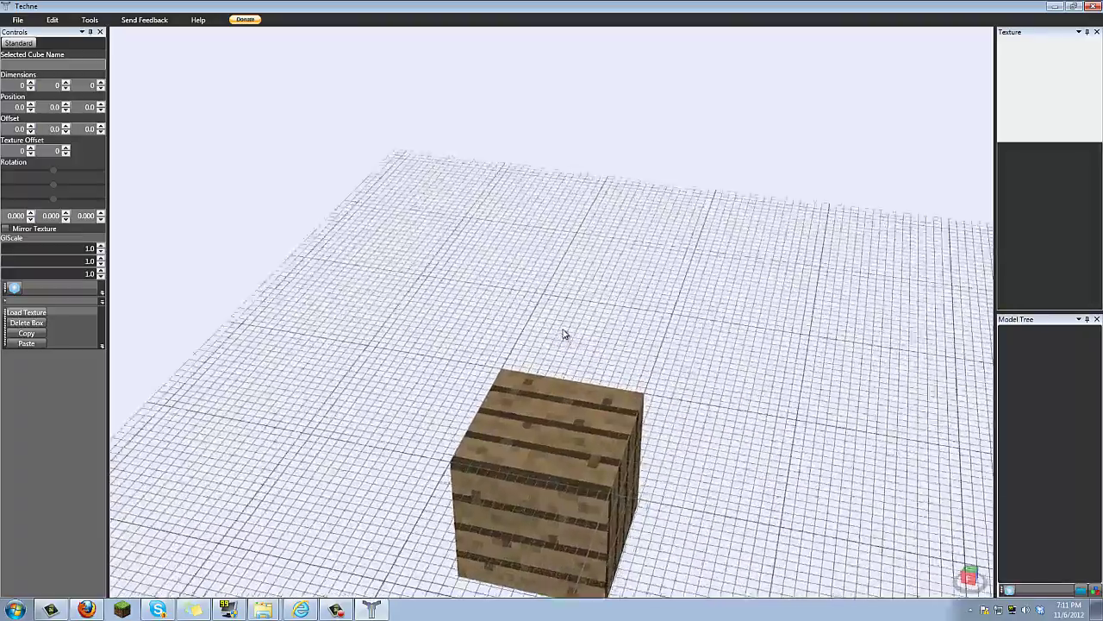
pyautogui.scroll(-5, 565, 334)
pyautogui.scroll(2, 564, 335)
pyautogui.scroll(-3, 565, 335)
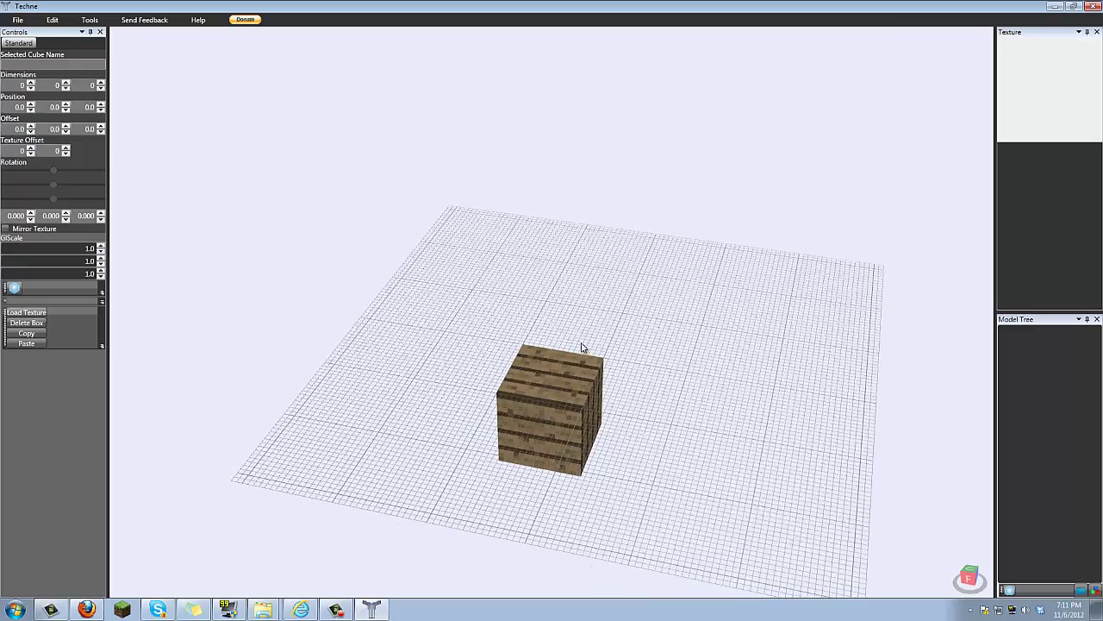
pyautogui.click(969, 577)
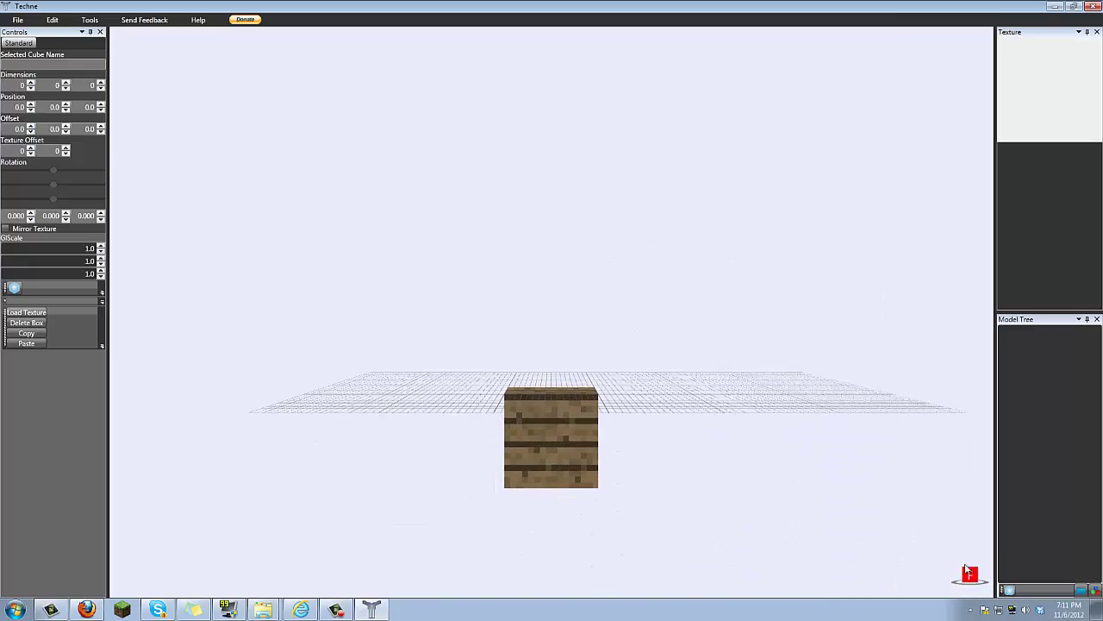
pyautogui.click(966, 573)
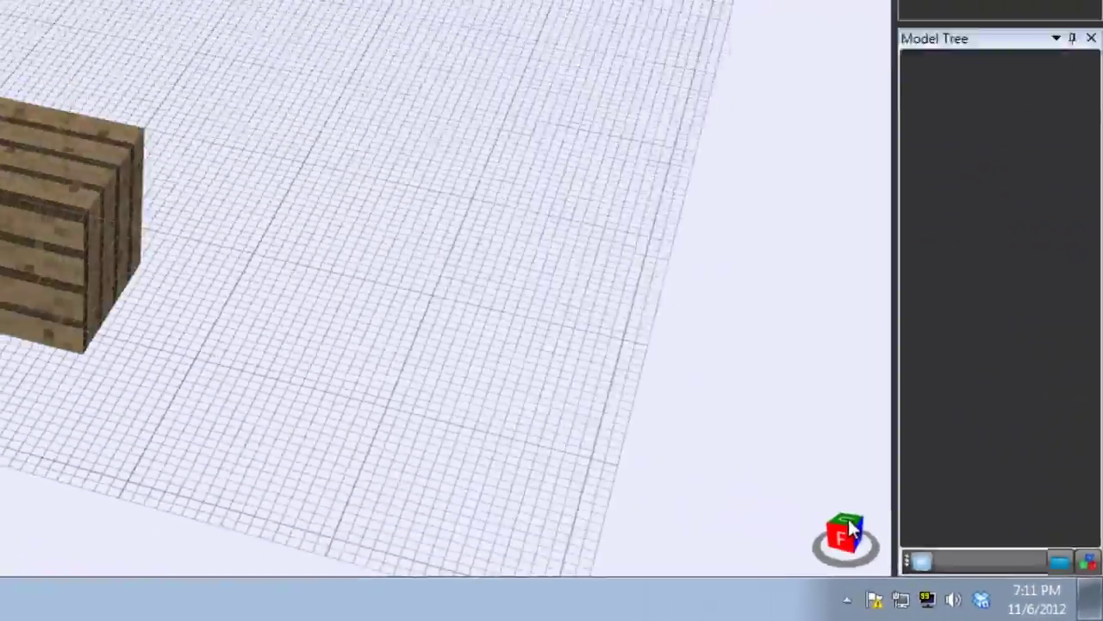
pyautogui.click(848, 520)
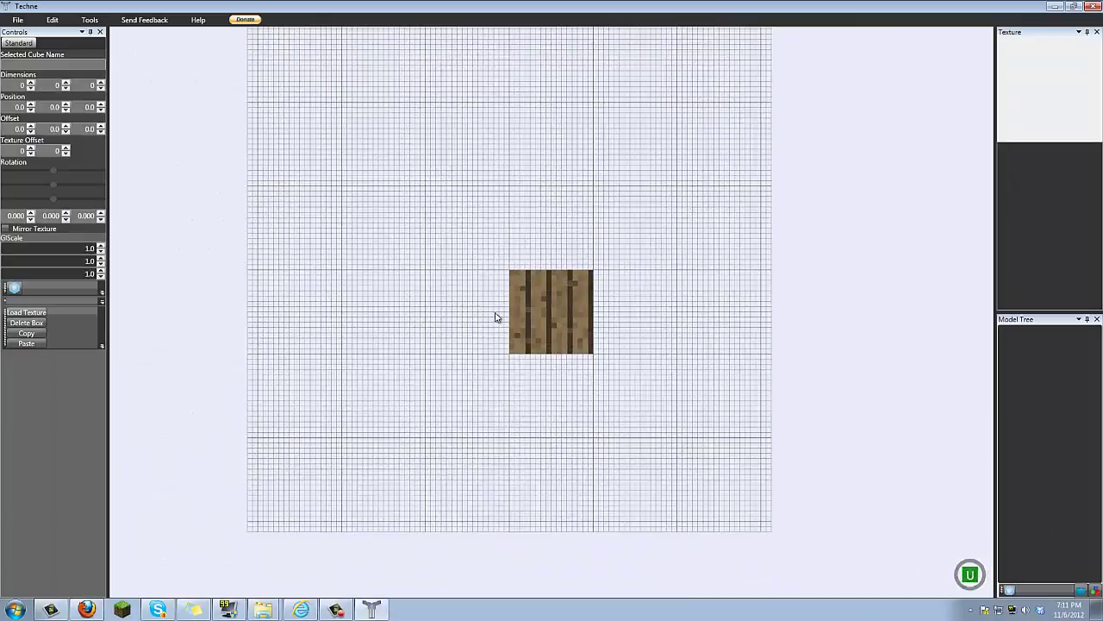
pyautogui.moveTo(199, 106); pyautogui.dragTo(46, 43, button='right')
pyautogui.moveTo(553, 322); pyautogui.dragTo(610, 305, button='right')
pyautogui.moveTo(609, 309); pyautogui.dragTo(540, 305)
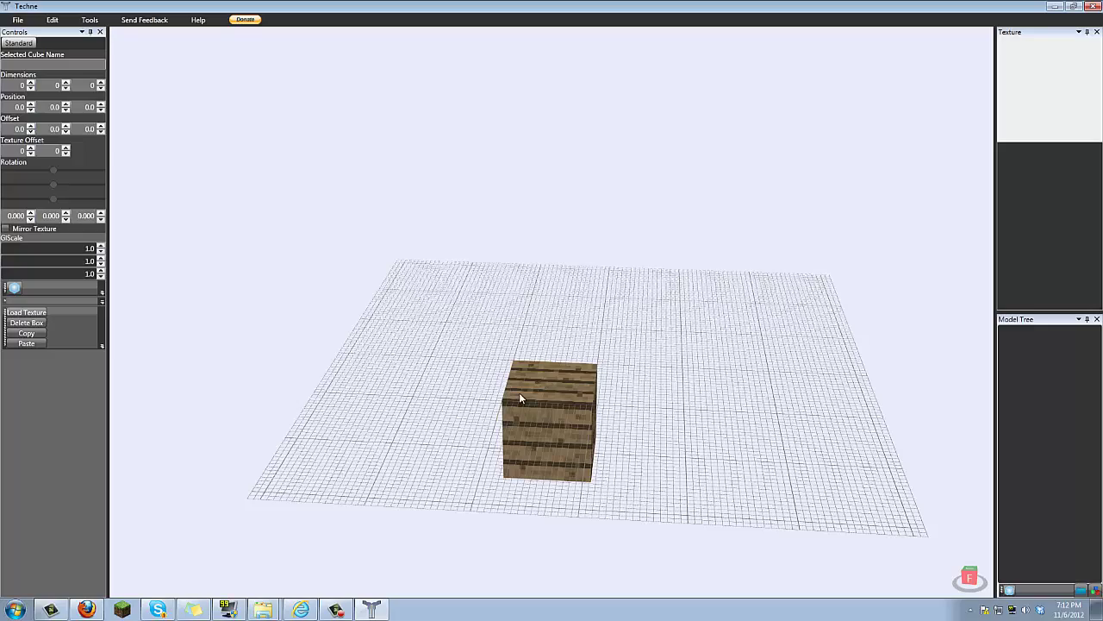
pyautogui.scroll(2, 519, 393)
pyautogui.scroll(1, 498, 414)
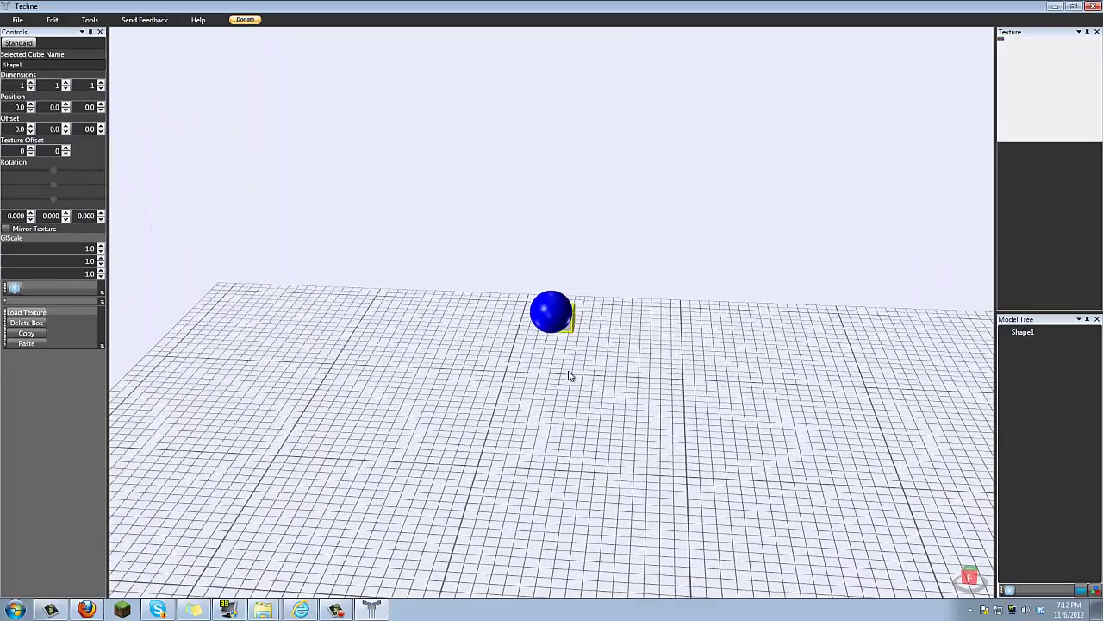
# - Inspect the new Shape1 cube and the blue sphere at its corner from several angles and distances
pyautogui.moveTo(611, 352); pyautogui.dragTo(614, 328, button='right')
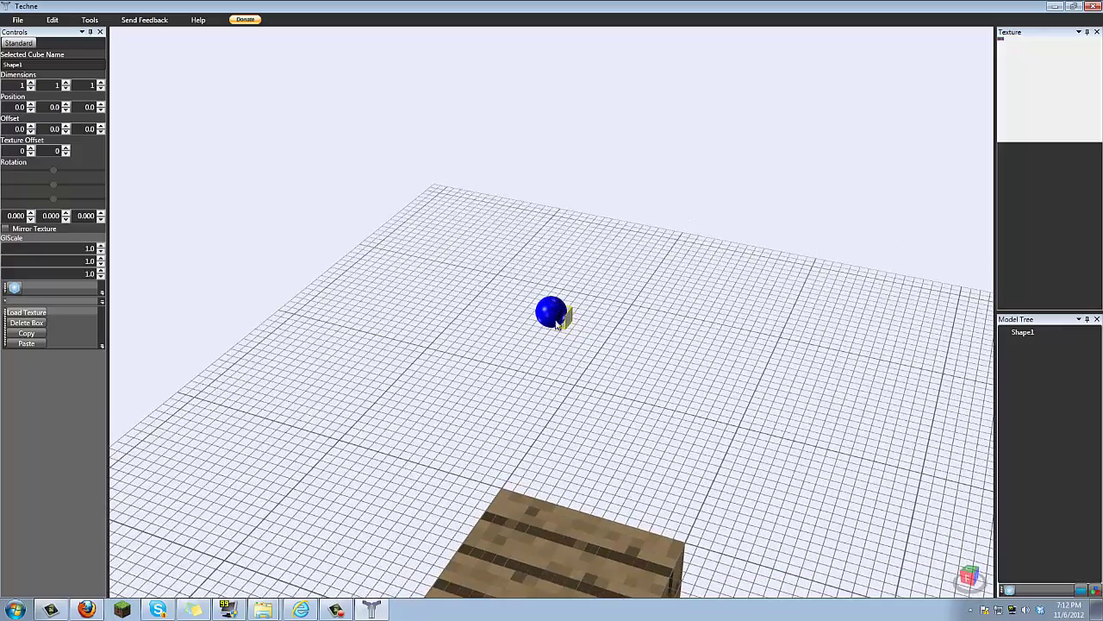
pyautogui.scroll(8, 556, 323)
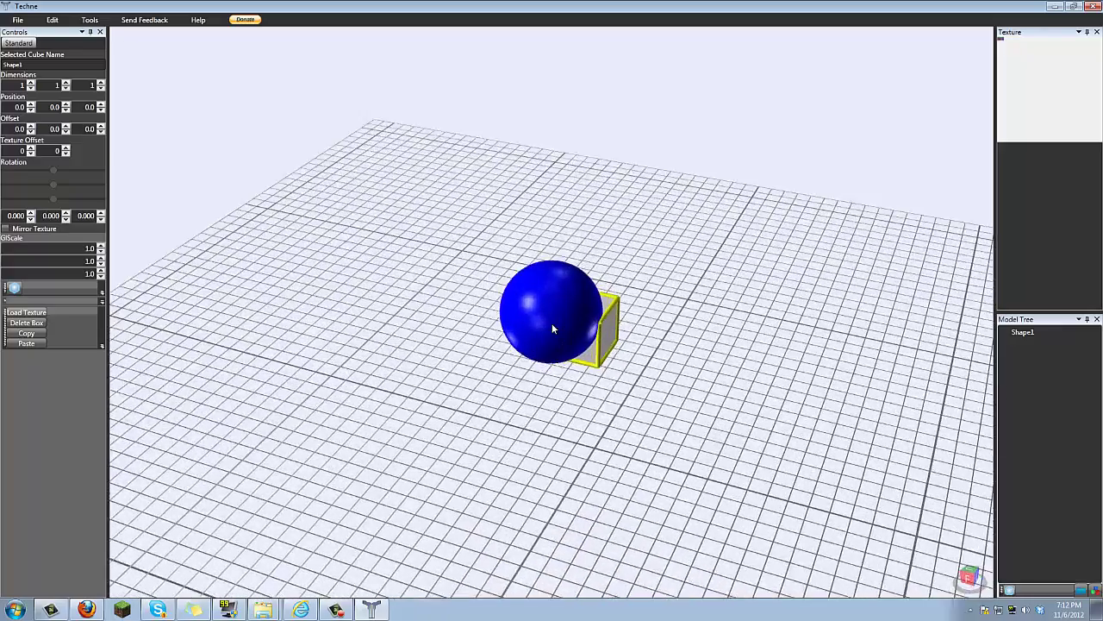
pyautogui.scroll(2, 552, 323)
pyautogui.moveTo(564, 364); pyautogui.dragTo(518, 283, button='right')
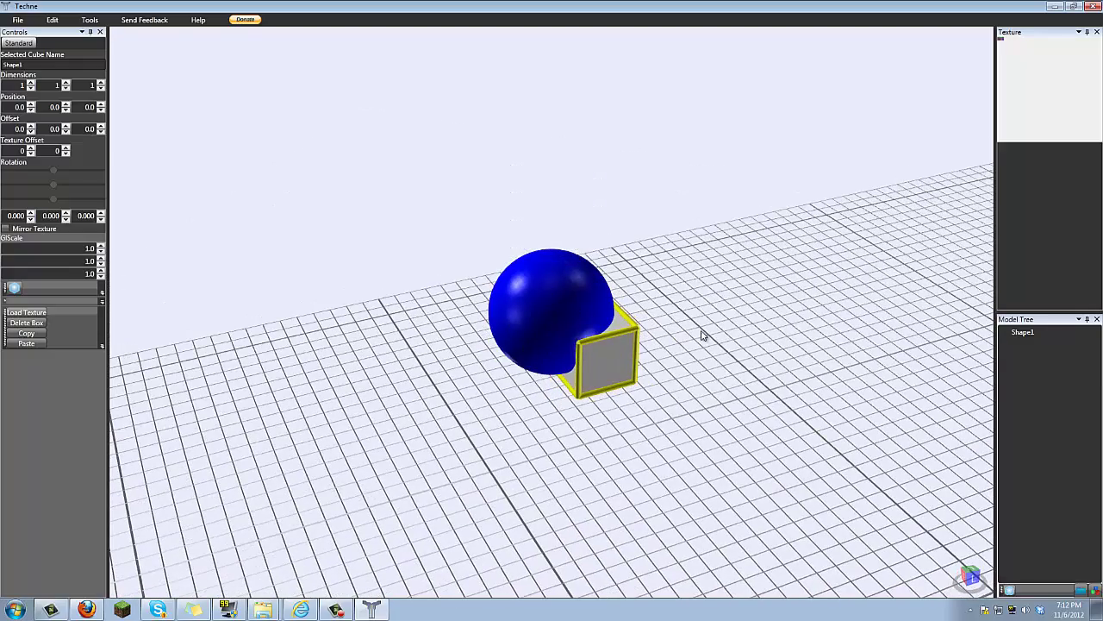
pyautogui.moveTo(702, 335); pyautogui.dragTo(590, 314, button='right')
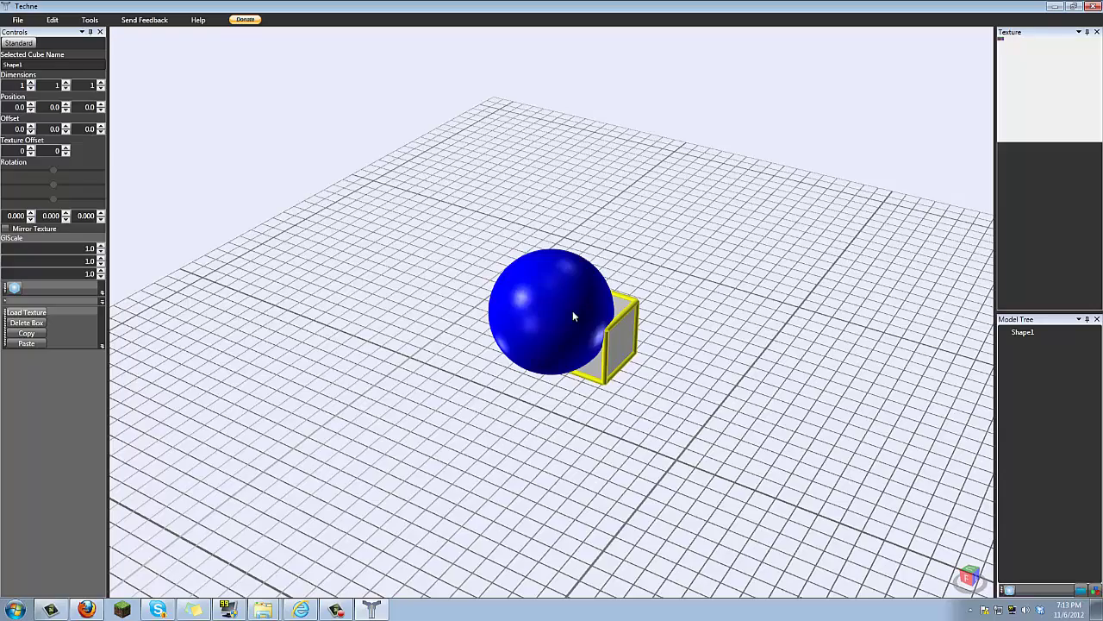
pyautogui.scroll(-3, 572, 317)
pyautogui.scroll(-2, 572, 311)
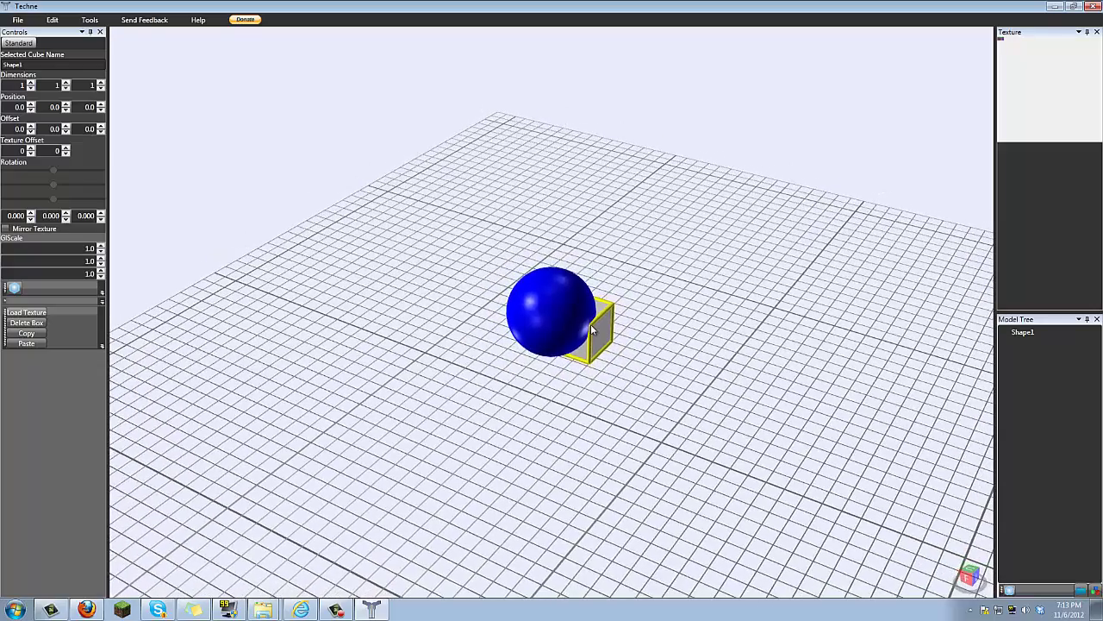
pyautogui.moveTo(672, 328)
pyautogui.mouseDown(button='right')
pyautogui.moveTo(635, 313)
pyautogui.moveTo(659, 319)
pyautogui.mouseUp(button='right')
pyautogui.moveTo(658, 323); pyautogui.dragTo(670, 329, button='middle')
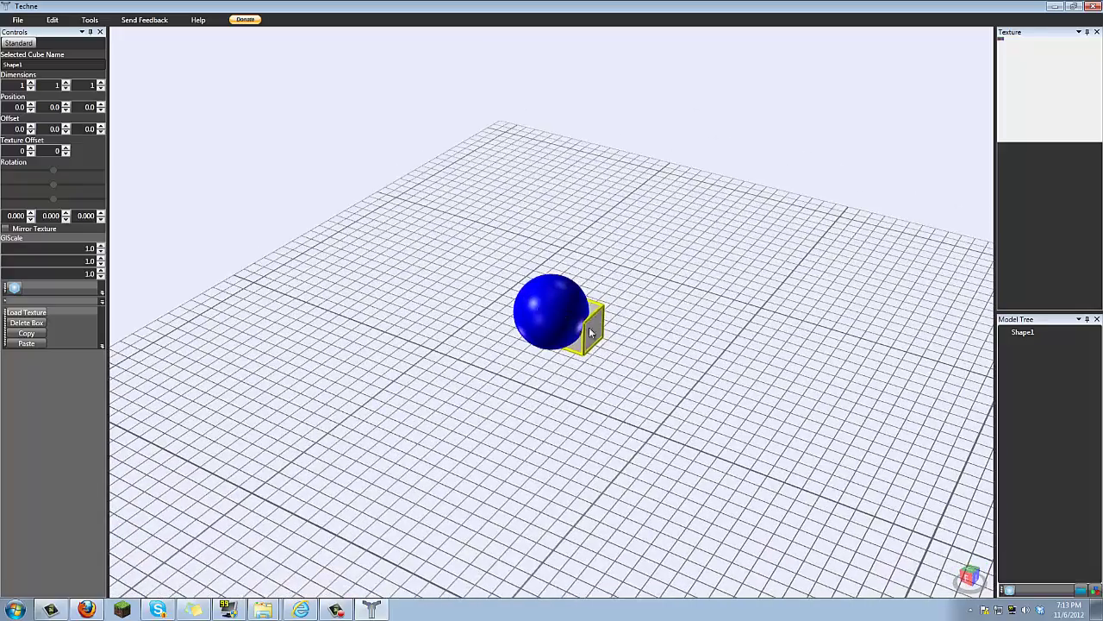
pyautogui.moveTo(623, 353); pyautogui.dragTo(621, 359, button='middle')
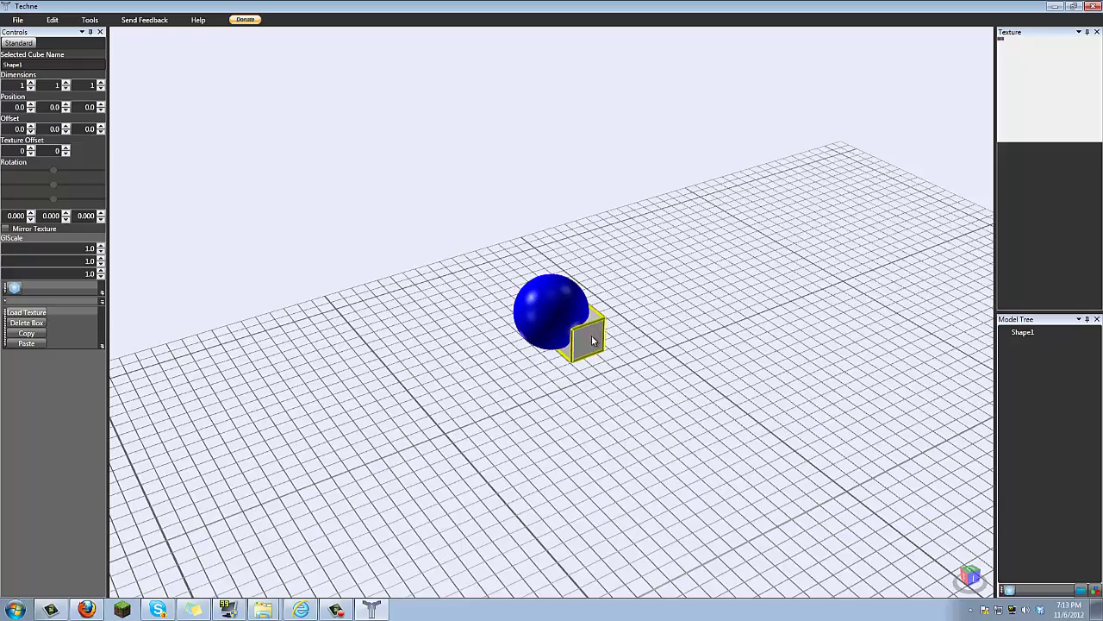
pyautogui.scroll(-2, 661, 365)
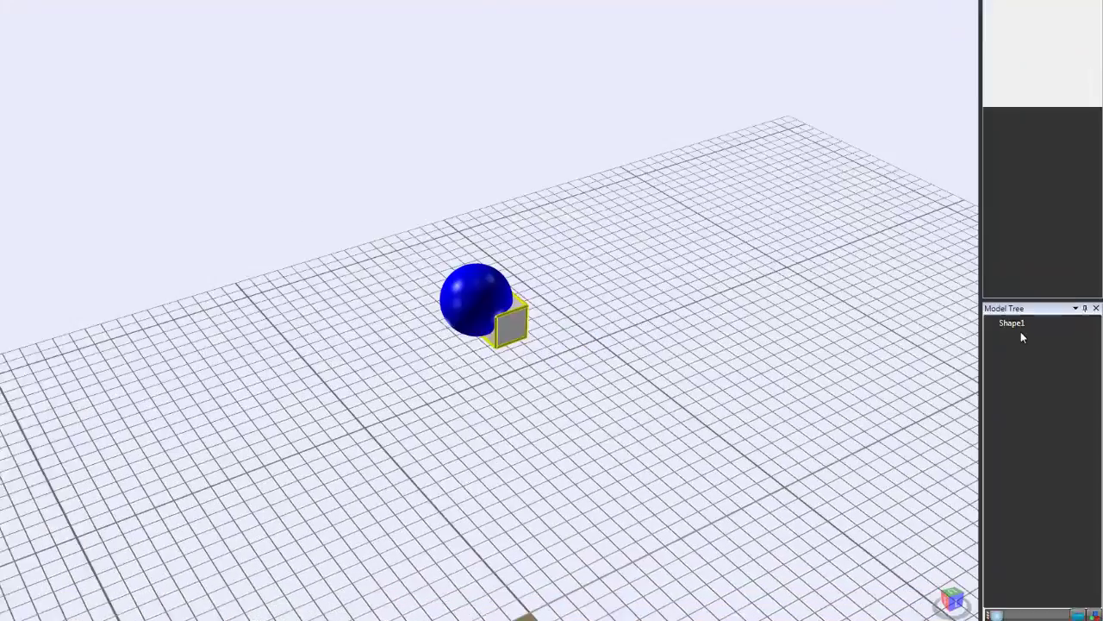
# - Rename the Shape1 cube as Leg1 in the model tree
pyautogui.moveTo(1022, 335)
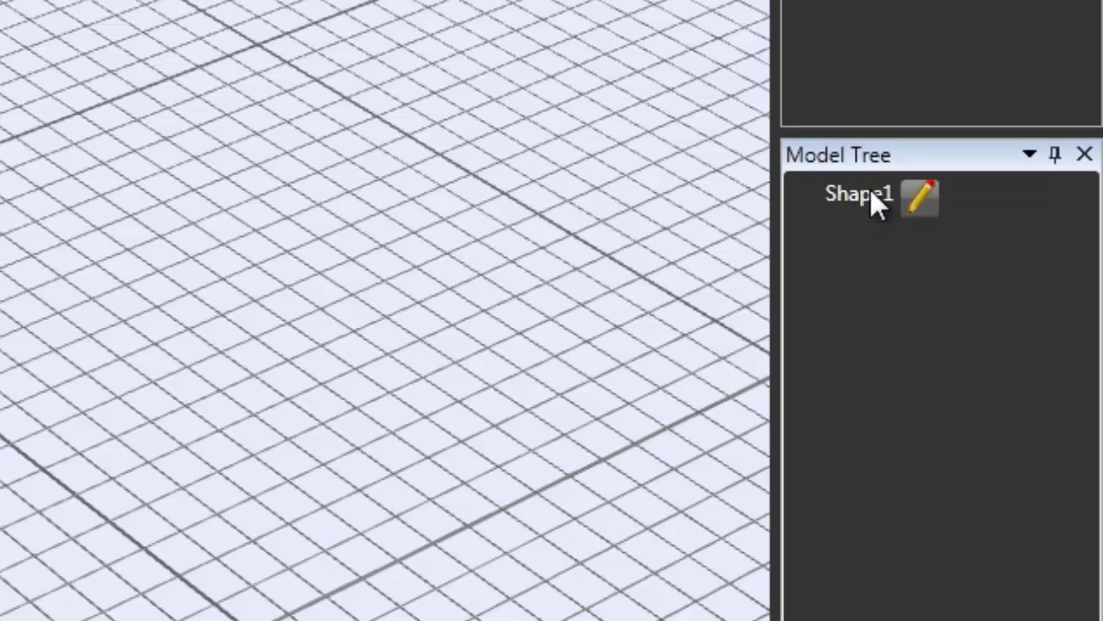
pyautogui.doubleClick(871, 197)
pyautogui.moveTo(926, 204); pyautogui.dragTo(838, 199)
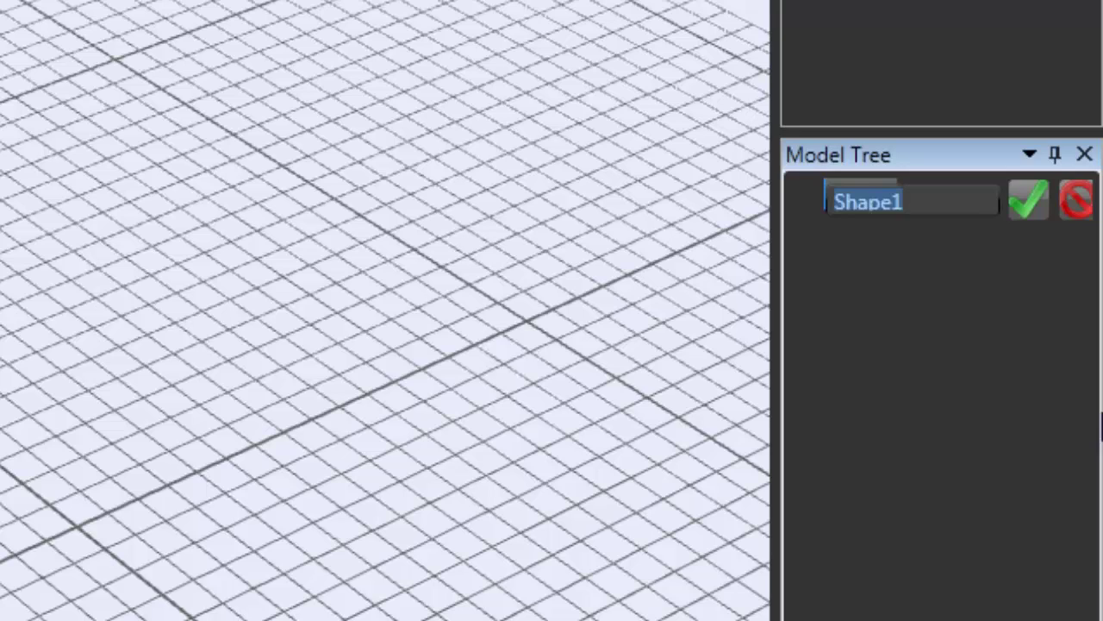
pyautogui.write('Leg1')
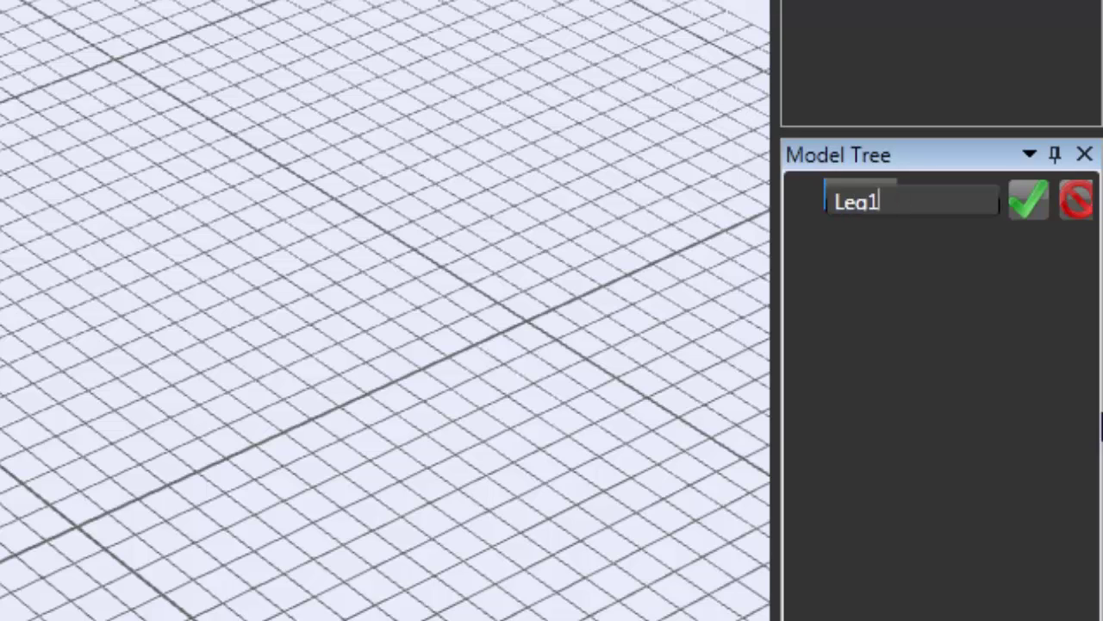
pyautogui.press('BackSpace')
pyautogui.write('1')
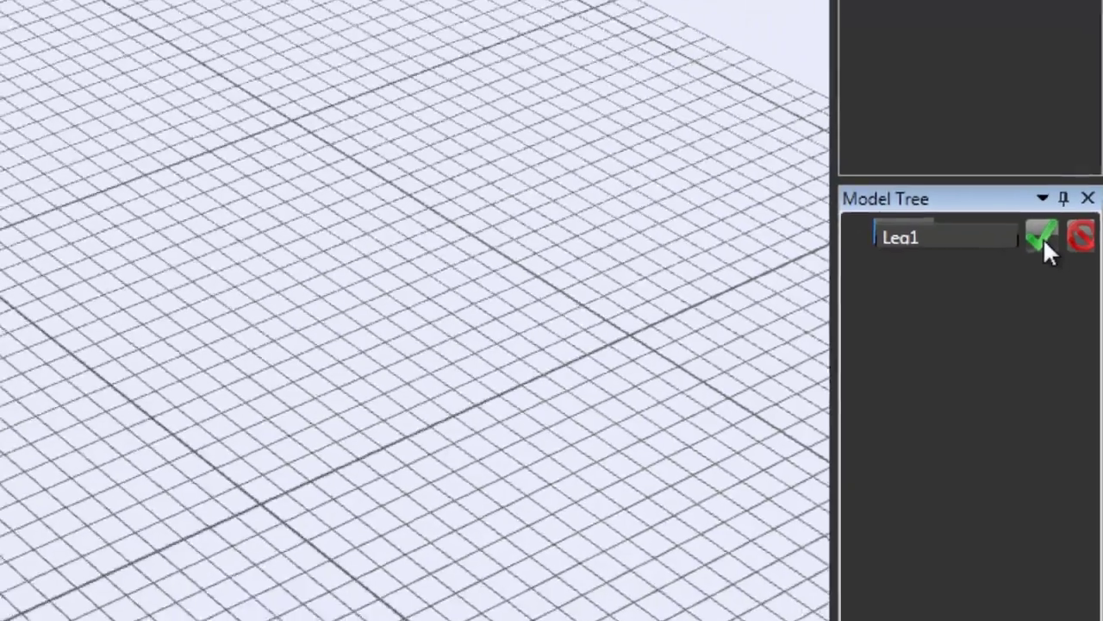
pyautogui.click(1029, 204)
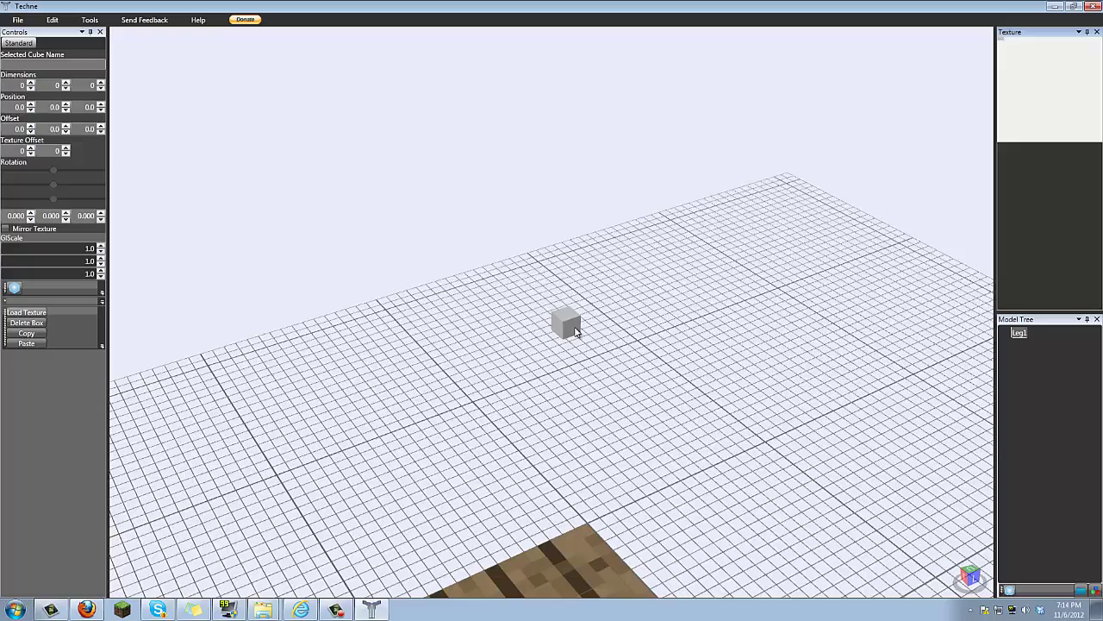
# - Select the Leg1 cube in the scene and set its dimensions to 4, 3 and 4
pyautogui.click(574, 330)
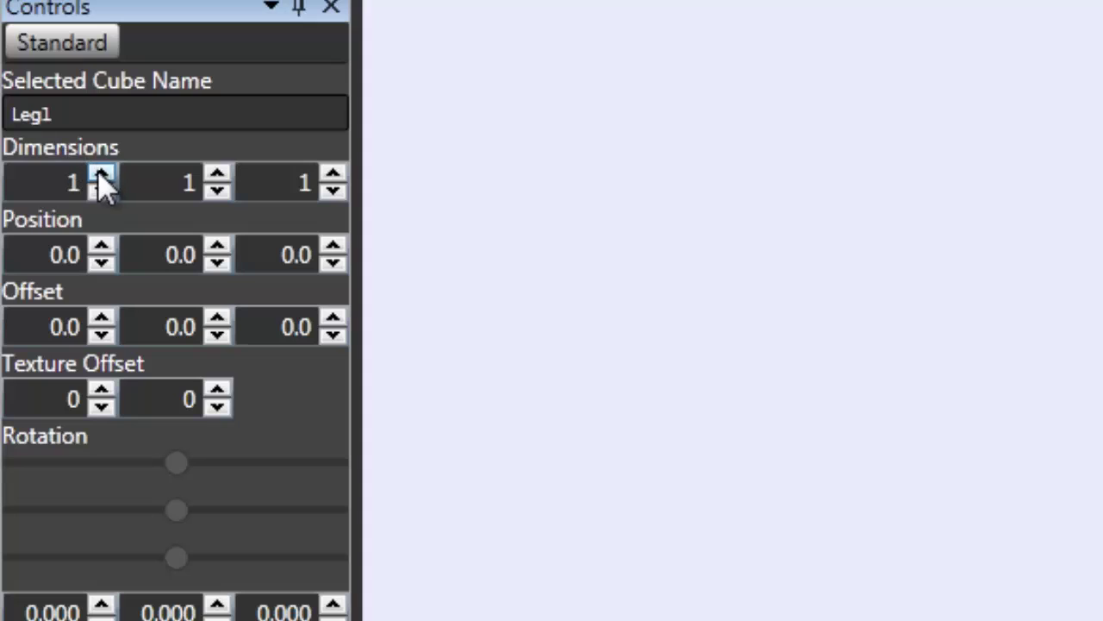
pyautogui.click(102, 178)
pyautogui.click(102, 178)
pyautogui.click(103, 177)
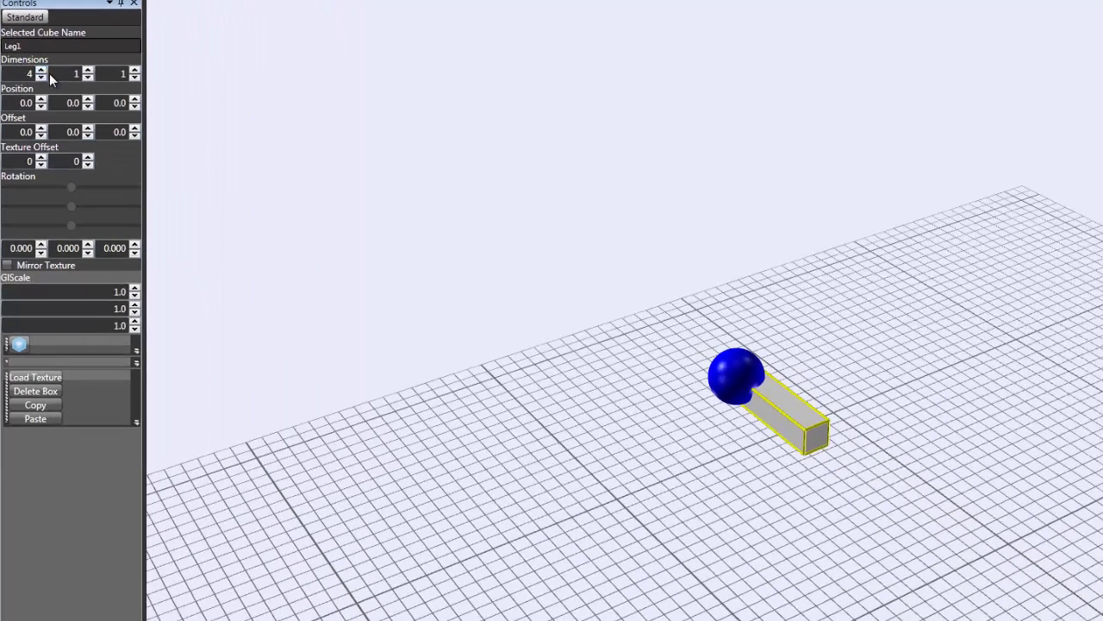
pyautogui.click(89, 71)
pyautogui.click(89, 71)
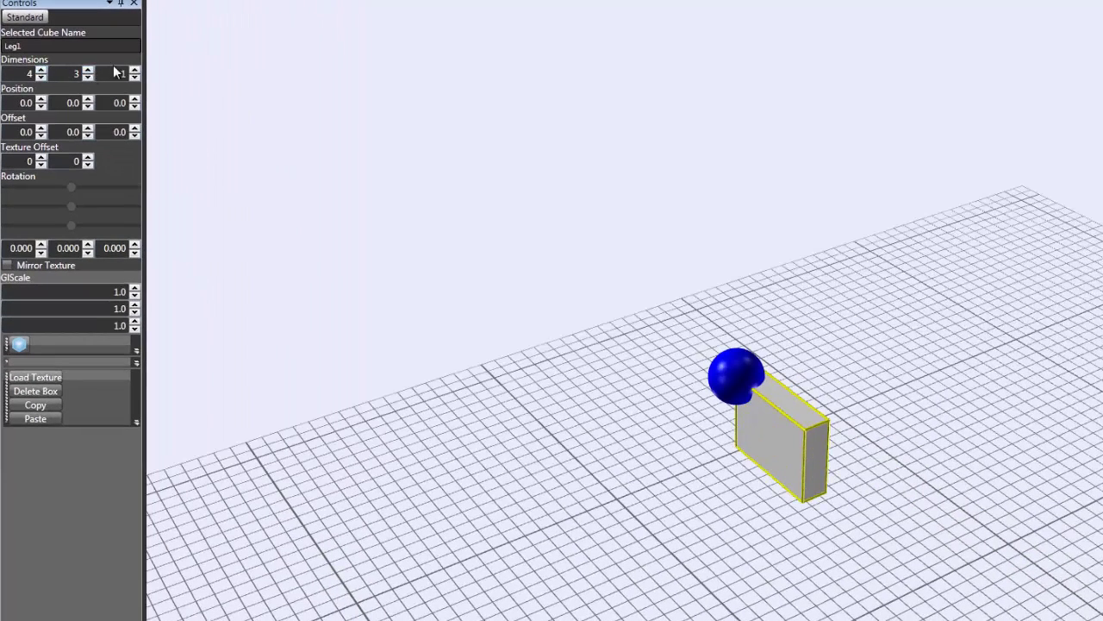
pyautogui.click(134, 71)
pyautogui.click(135, 71)
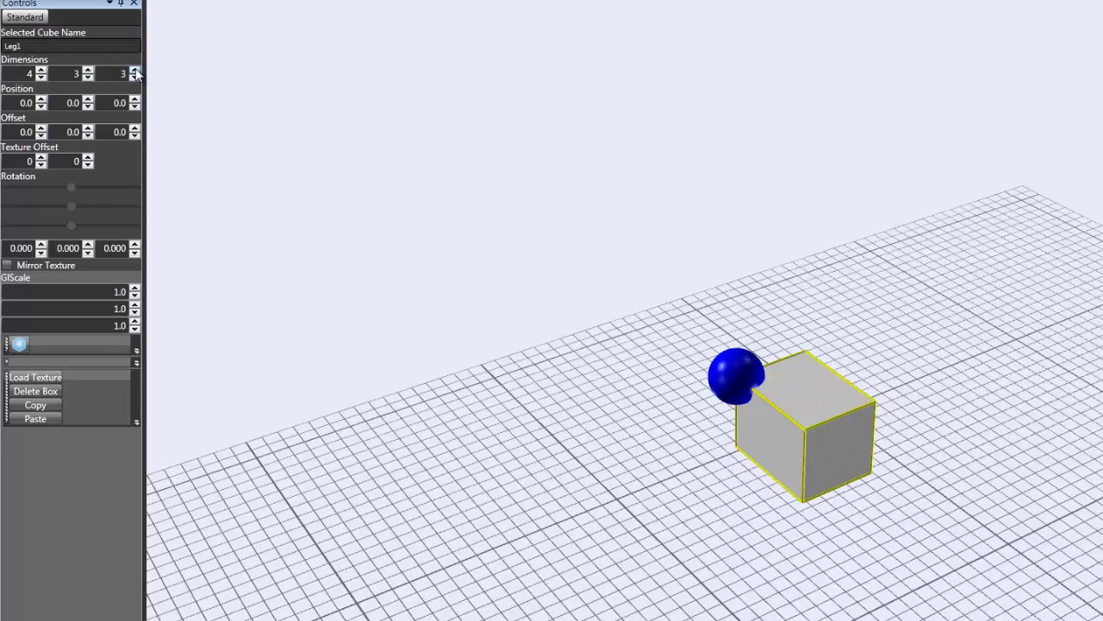
pyautogui.click(134, 70)
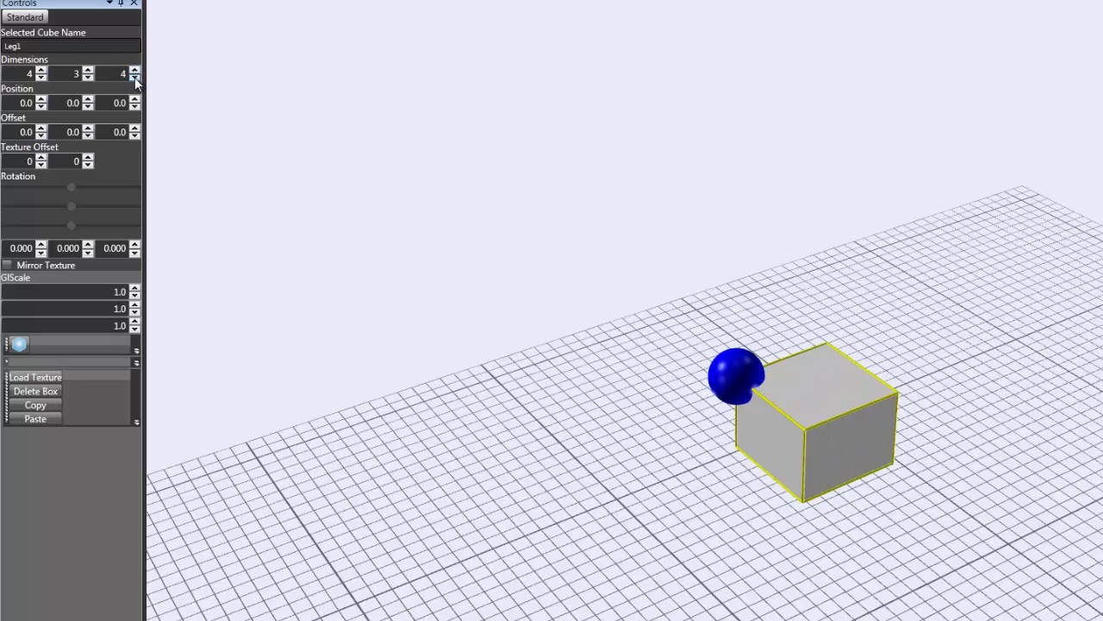
# - Set the Leg1 cube's height, its second dimension, to 11
pyautogui.click(87, 71)
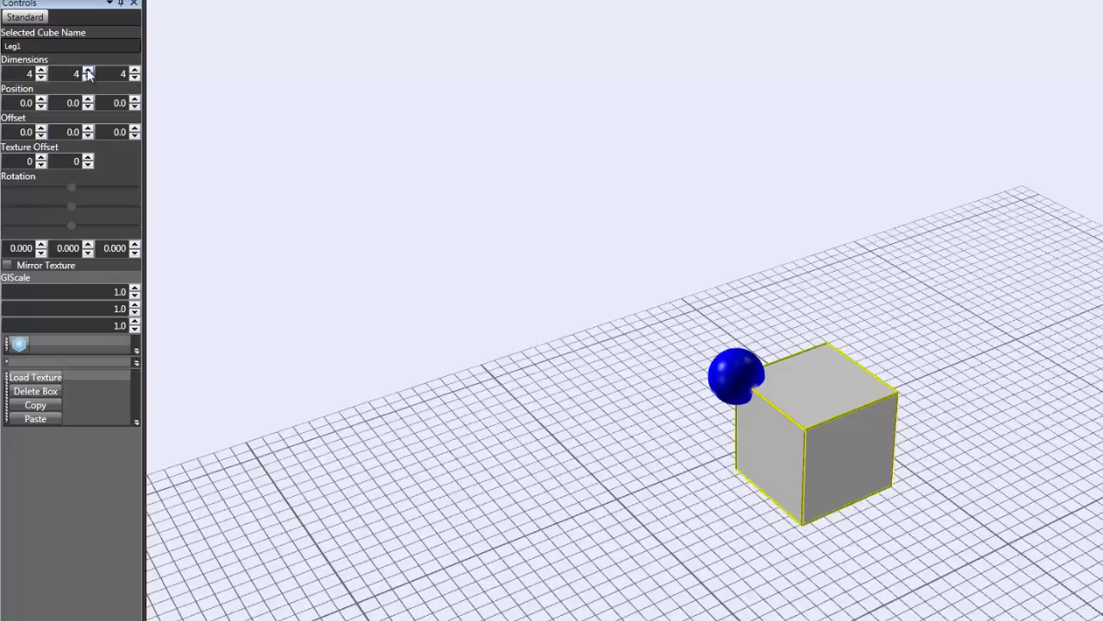
pyautogui.click(88, 70)
pyautogui.click(88, 70)
pyautogui.click(88, 70)
pyautogui.click(88, 70)
pyautogui.click(88, 70)
pyautogui.click(87, 71)
pyautogui.click(88, 71)
# - Try rotating the Leg1 cube about its three axes by small angles
pyautogui.moveTo(656, 255); pyautogui.dragTo(675, 337, button='right')
pyautogui.moveTo(675, 343); pyautogui.dragTo(727, 265)
pyautogui.moveTo(726, 264); pyautogui.dragTo(712, 262, button='right')
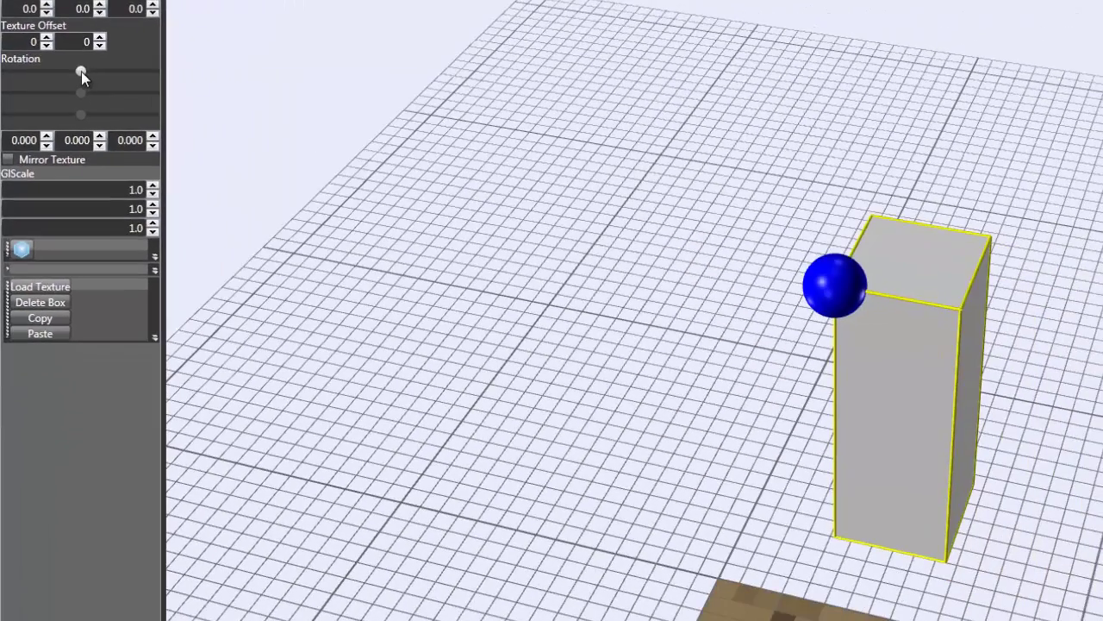
pyautogui.moveTo(81, 71)
pyautogui.mouseDown()
pyautogui.moveTo(96, 71)
pyautogui.moveTo(58, 78)
pyautogui.moveTo(107, 75)
pyautogui.moveTo(62, 66)
pyautogui.moveTo(97, 71)
pyautogui.moveTo(65, 76)
pyautogui.moveTo(105, 74)
pyautogui.moveTo(85, 73)
pyautogui.mouseUp()
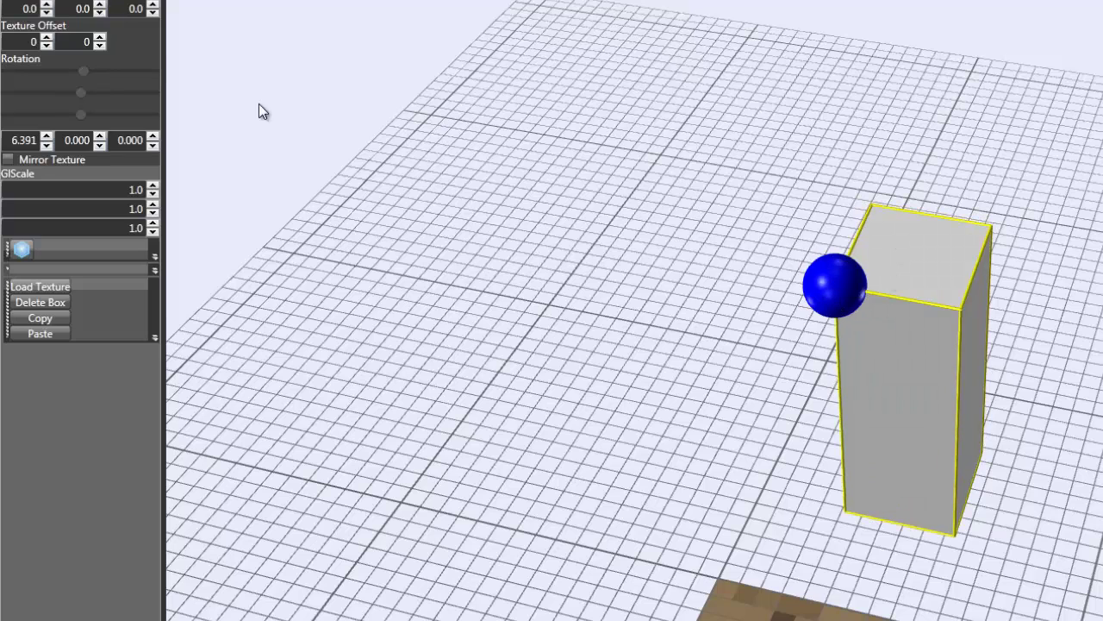
pyautogui.moveTo(82, 75); pyautogui.dragTo(79, 115)
# - Try to undo the rotation changes made to the Leg1 cube
pyautogui.click(95, 10)
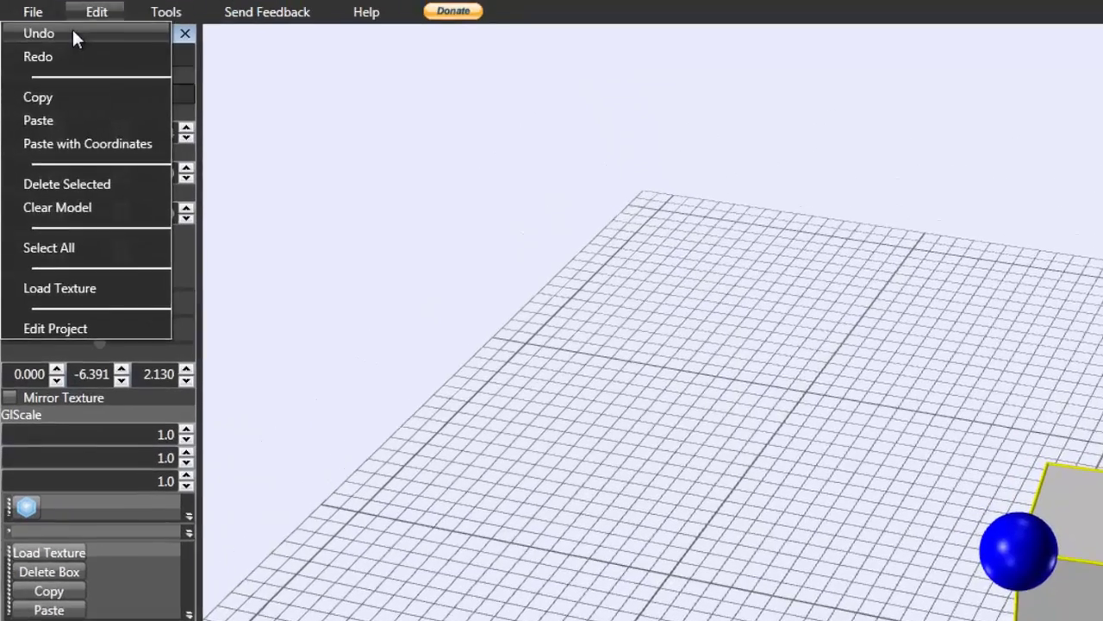
pyautogui.click(94, 57)
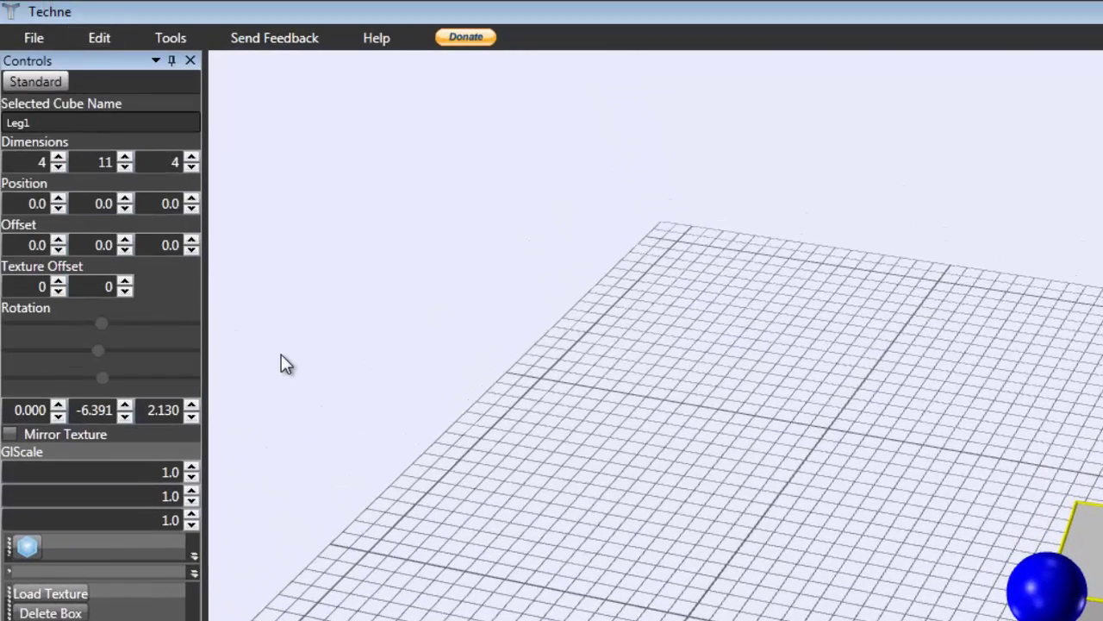
pyautogui.click(96, 39)
pyautogui.click(93, 39)
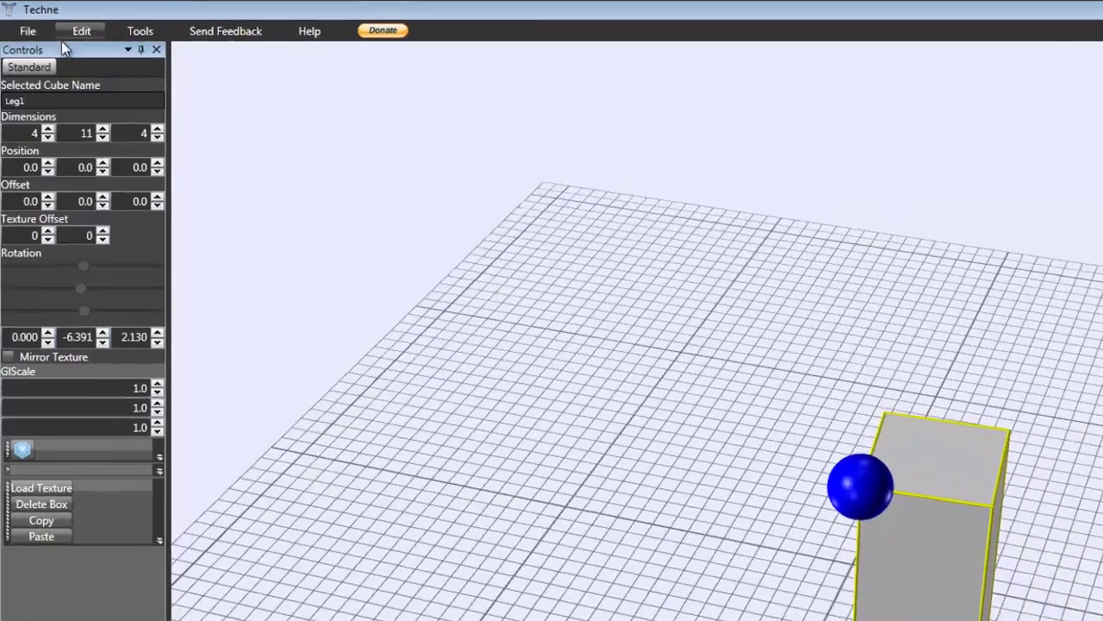
pyautogui.click(69, 32)
pyautogui.click(69, 32)
pyautogui.click(69, 32)
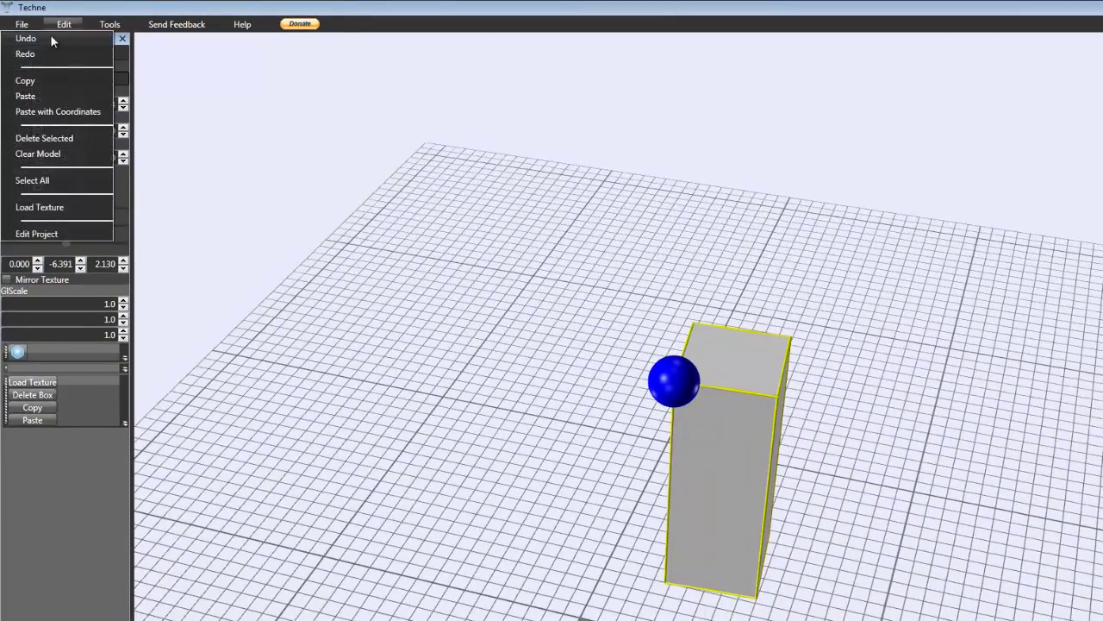
pyautogui.click(50, 38)
# - Try adjusting the Leg1 cube's rotation by hand to -6.391, -6.391 and -4.260
pyautogui.moveTo(65, 246); pyautogui.dragTo(62, 210)
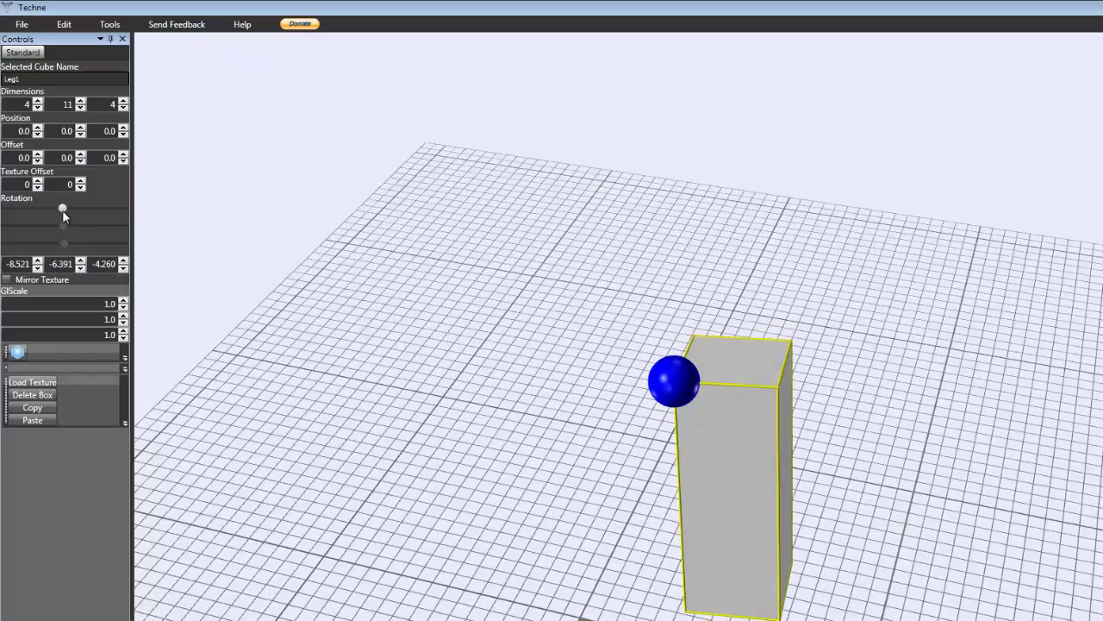
pyautogui.scroll(-3, 718, 484)
pyautogui.moveTo(719, 484)
pyautogui.mouseDown(button='right')
pyautogui.moveTo(644, 523)
pyautogui.moveTo(712, 481)
pyautogui.mouseUp(button='right')
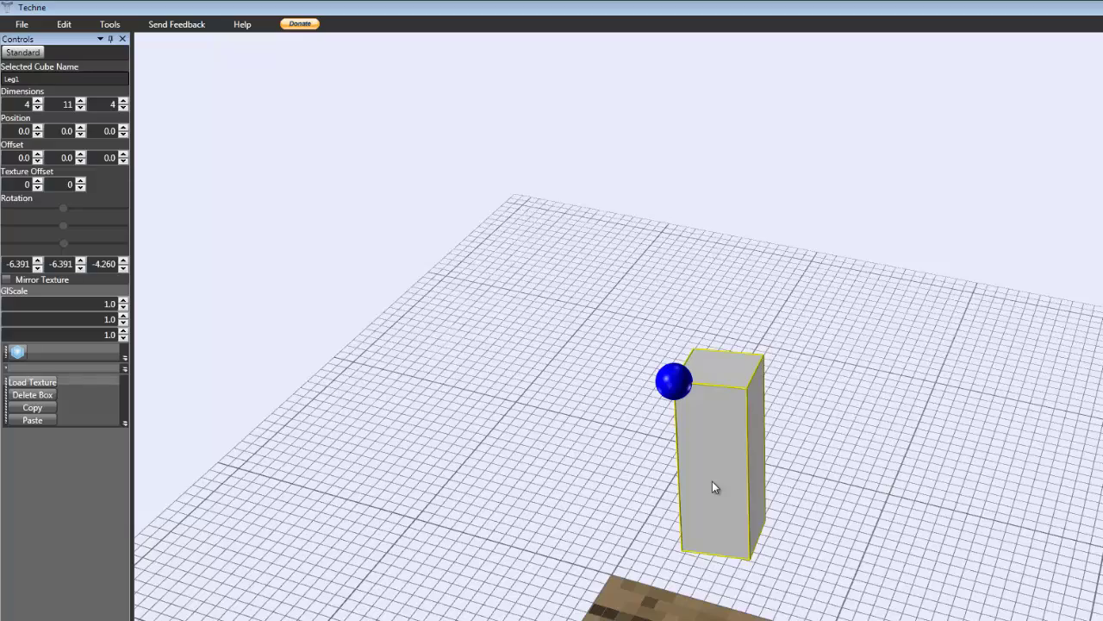
pyautogui.moveTo(751, 466); pyautogui.dragTo(738, 474, button='right')
pyautogui.scroll(3, 723, 490)
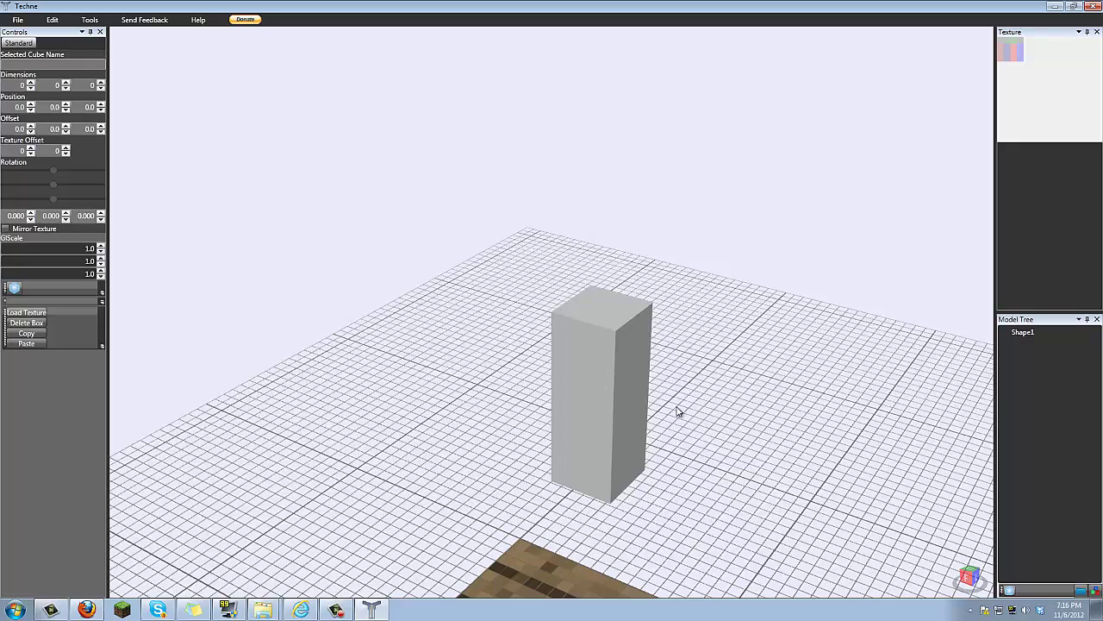
# - Rename the unrotated Shape1 cube as Leg1 in the model tree
pyautogui.moveTo(677, 407); pyautogui.dragTo(851, 392, button='right')
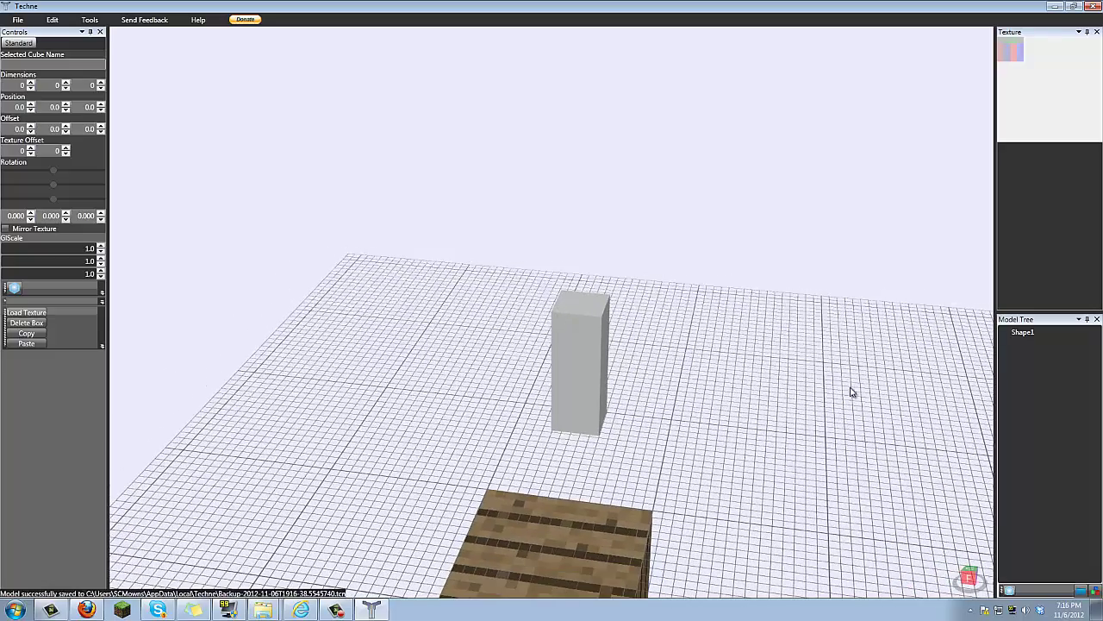
pyautogui.click(1020, 336)
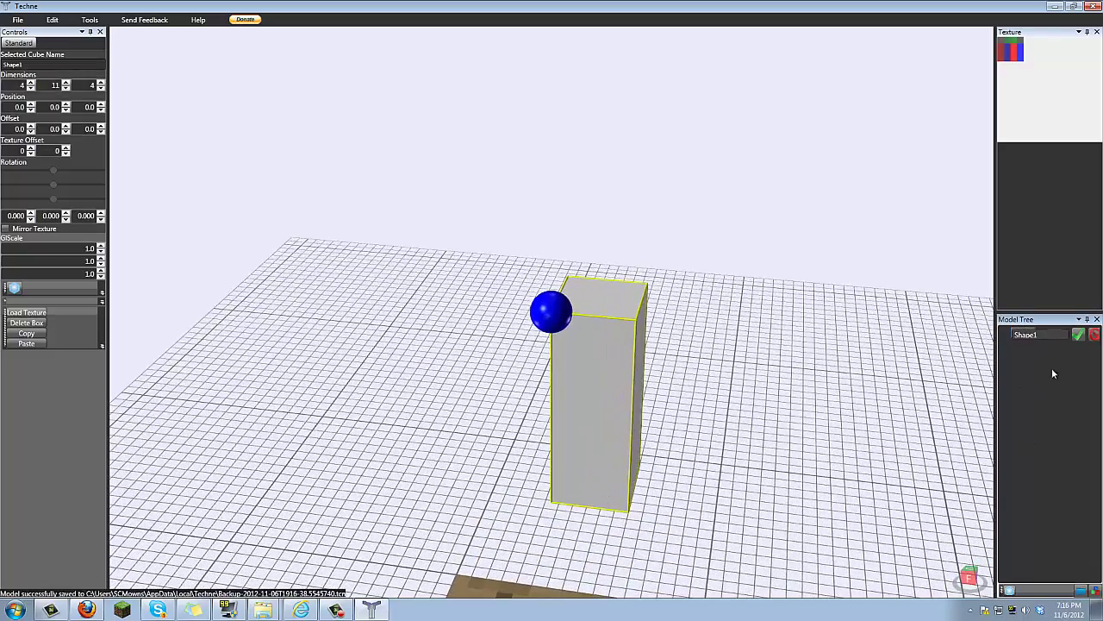
pyautogui.doubleClick(1053, 334)
pyautogui.write('Leg1')
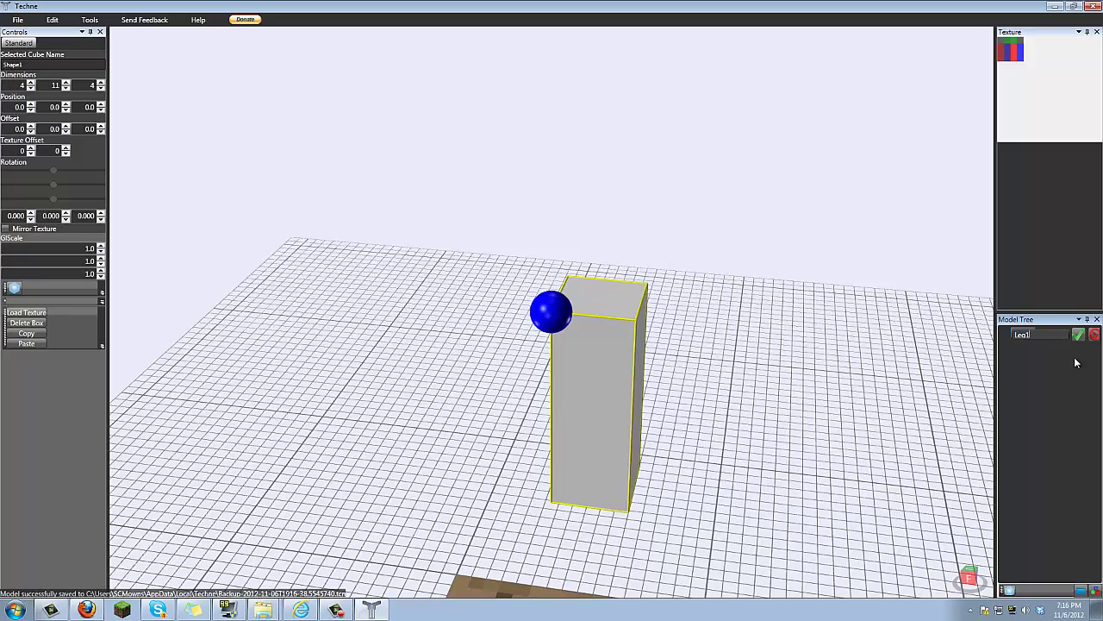
pyautogui.press('Return')
# - Set the Leg1 cube's offset to -2, 0 and -2 so the blue pivot sphere sits centred on its top face
pyautogui.scroll(-3, 642, 362)
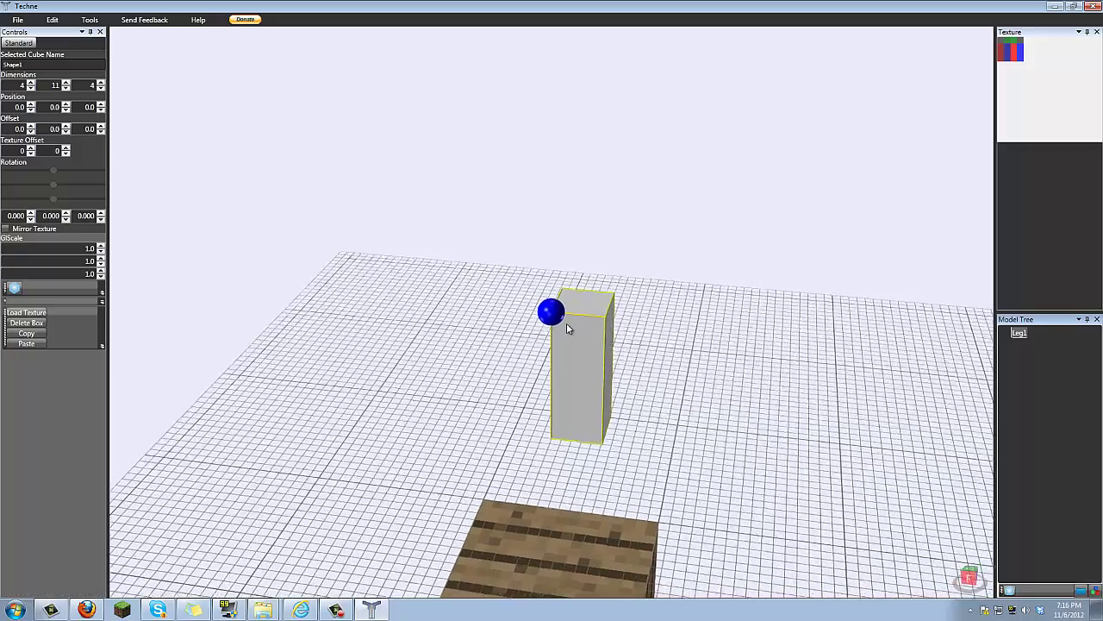
pyautogui.scroll(1, 567, 323)
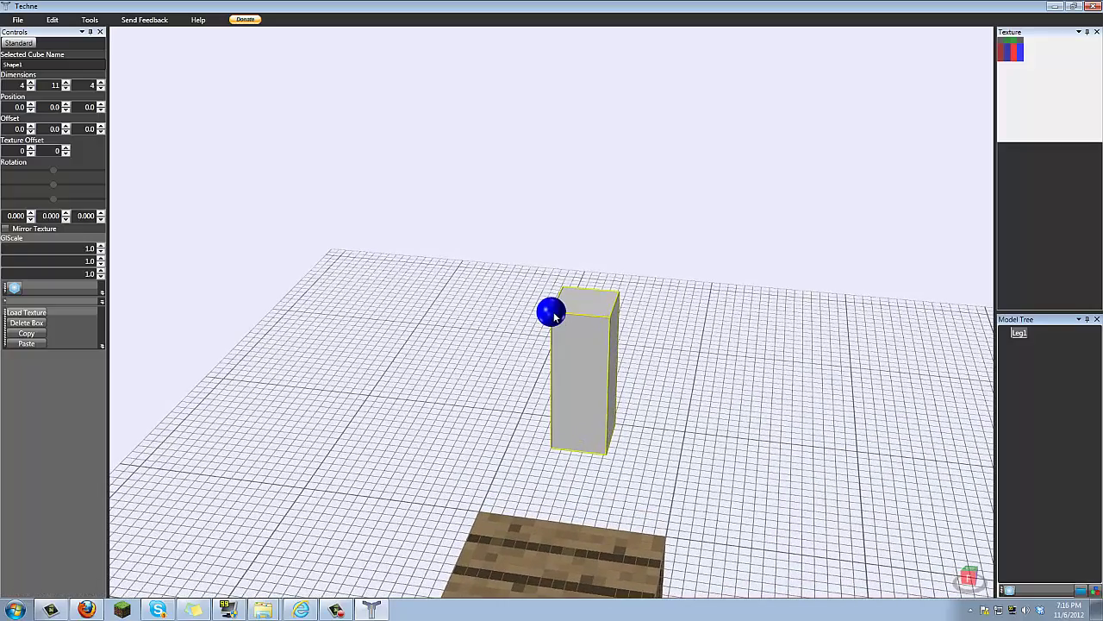
pyautogui.click(30, 132)
pyautogui.click(30, 132)
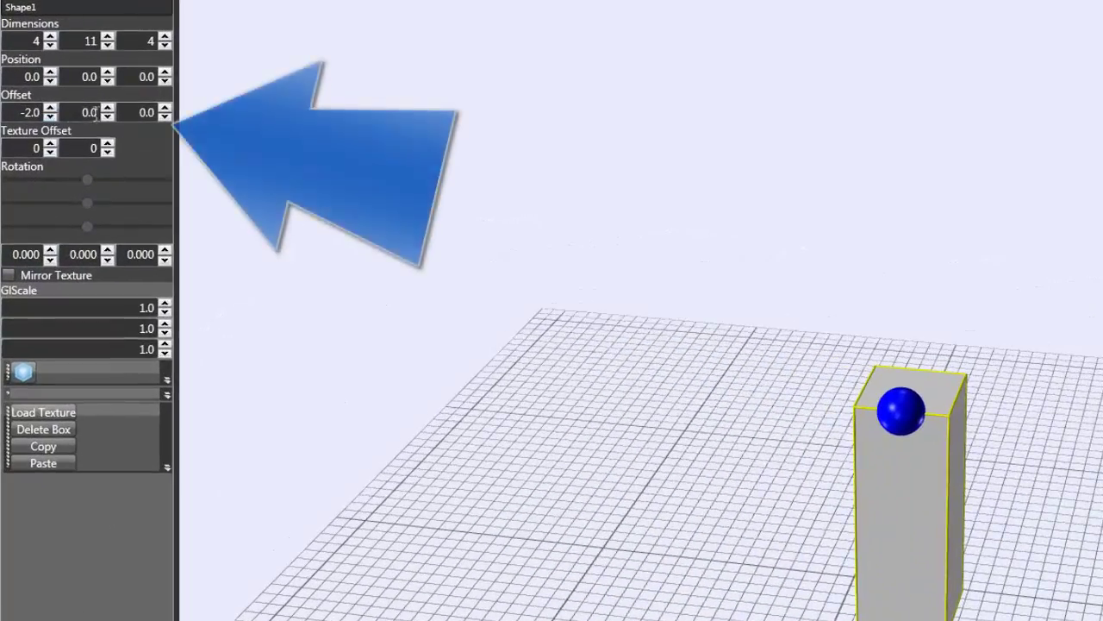
pyautogui.click(107, 117)
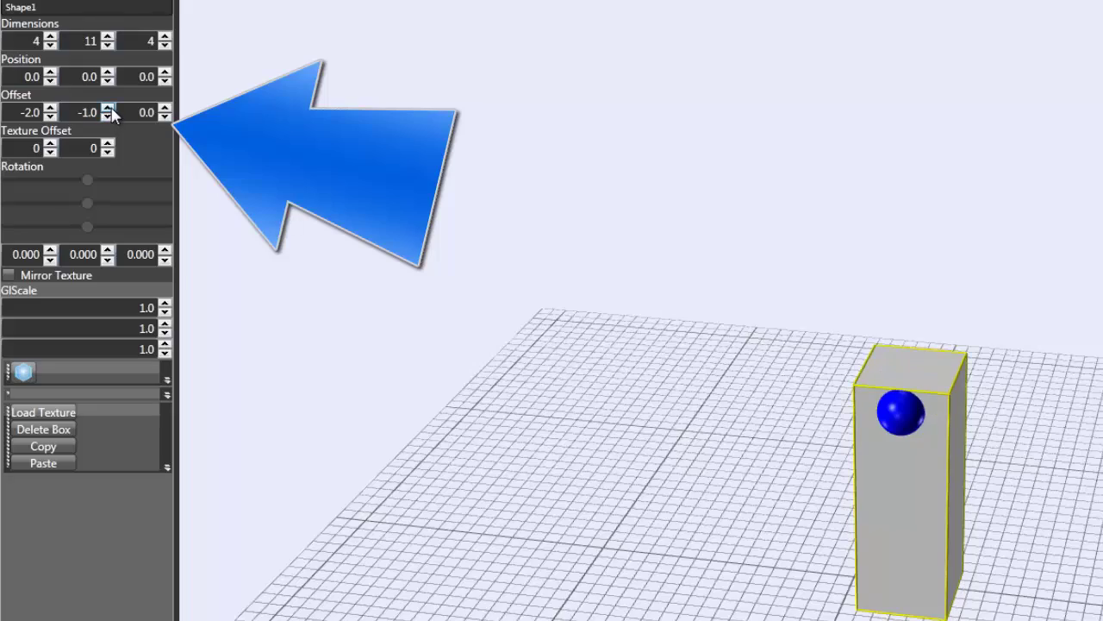
pyautogui.click(108, 109)
pyautogui.click(164, 117)
pyautogui.click(163, 117)
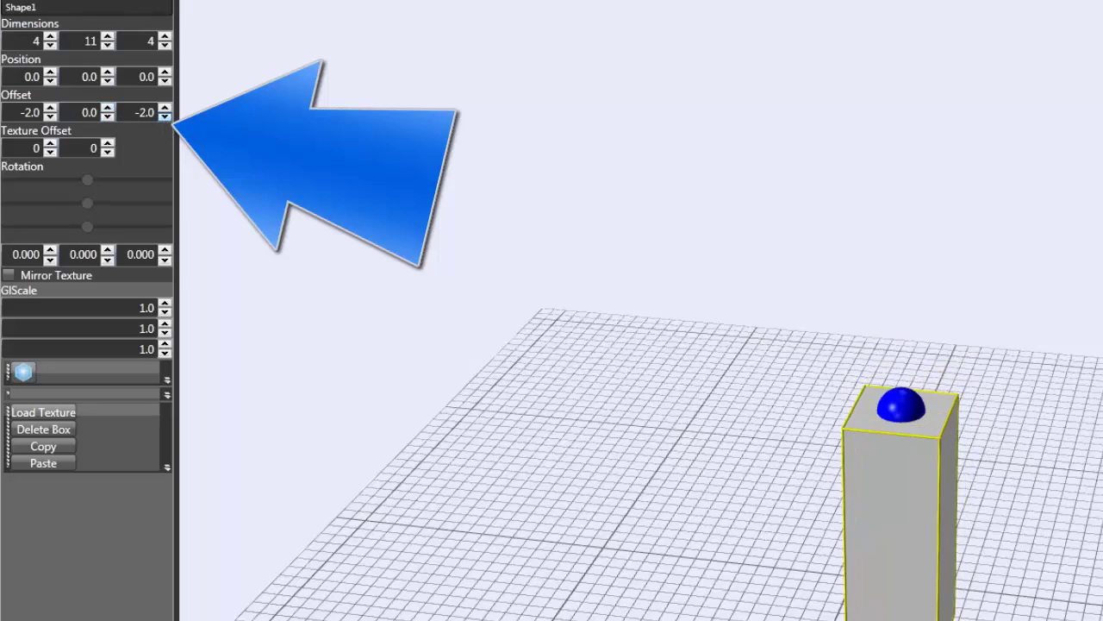
# - Set the Leg1 cube's first position value to -2
pyautogui.moveTo(927, 466); pyautogui.dragTo(940, 593, button='right')
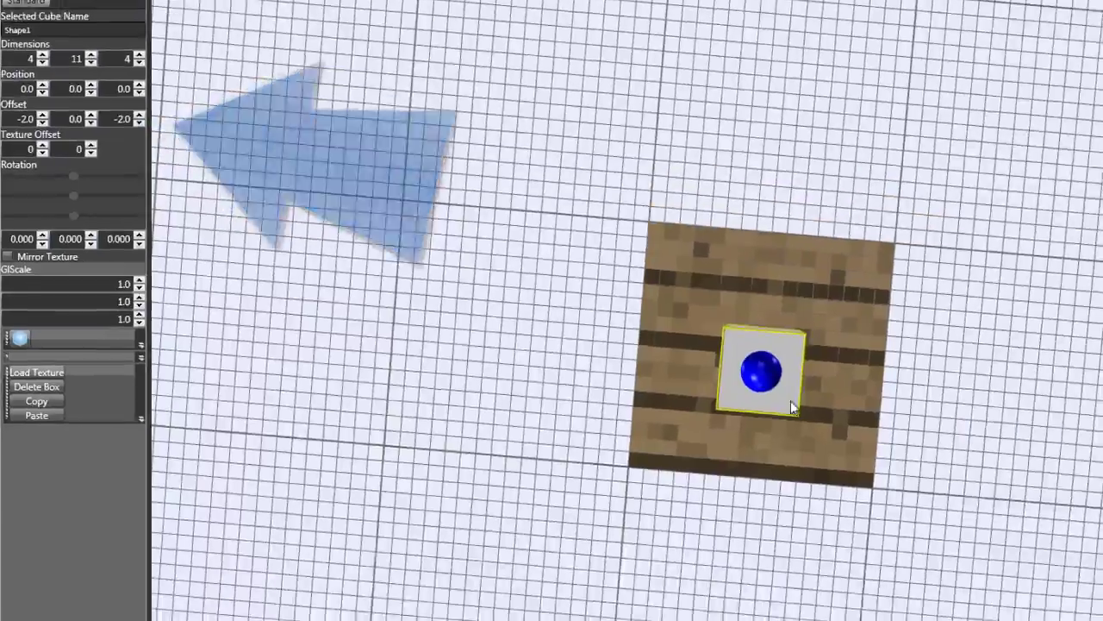
pyautogui.moveTo(791, 401); pyautogui.dragTo(774, 363, button='right')
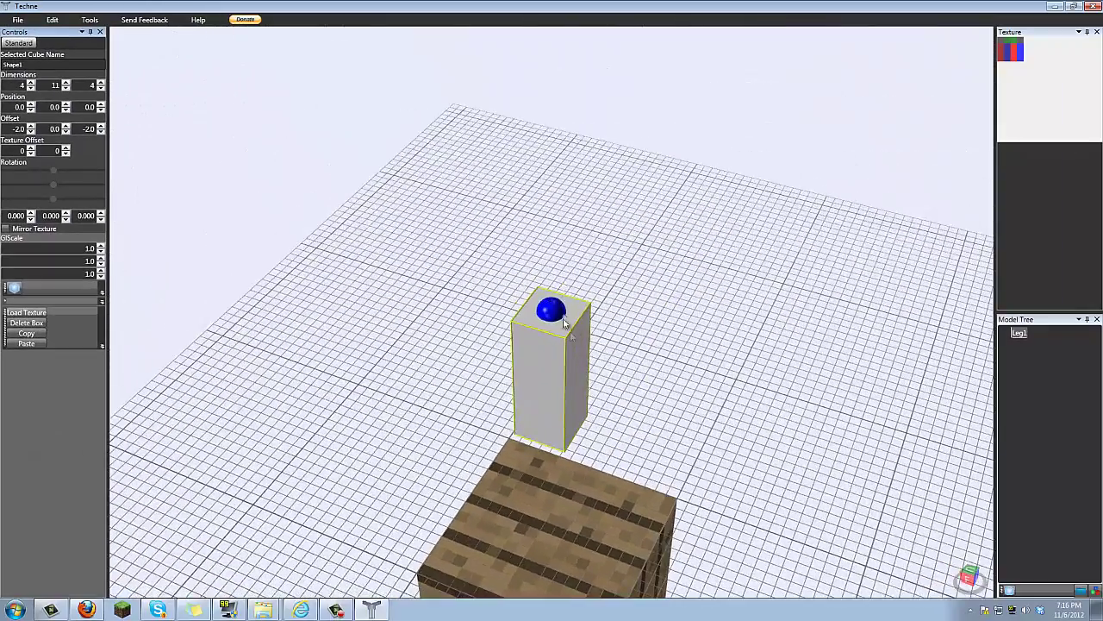
pyautogui.scroll(3, 562, 312)
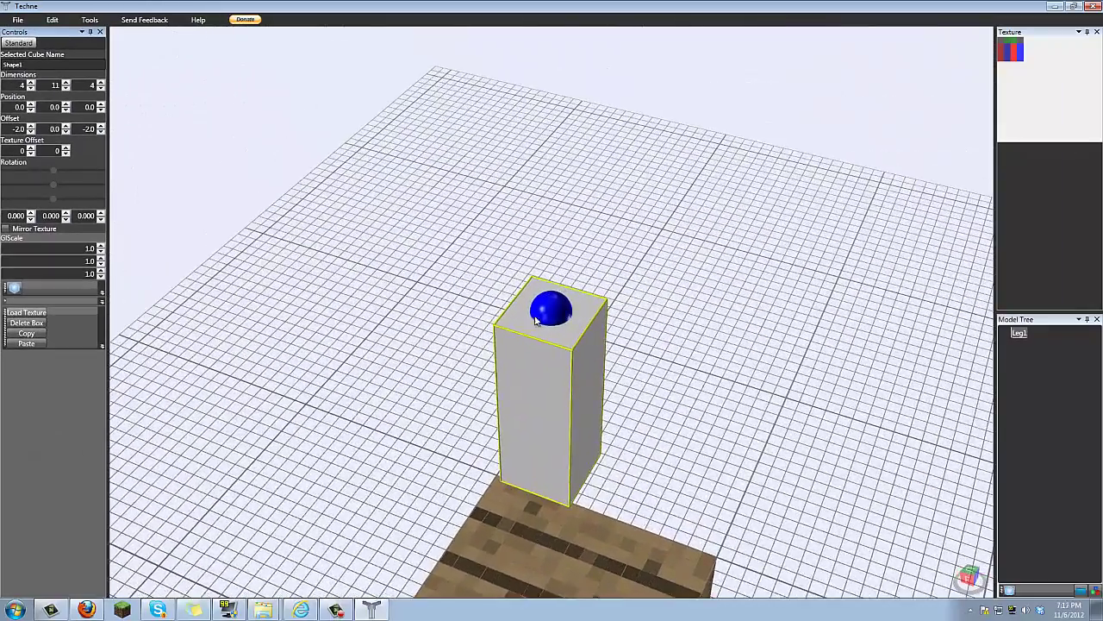
pyautogui.moveTo(631, 413); pyautogui.dragTo(573, 414, button='middle')
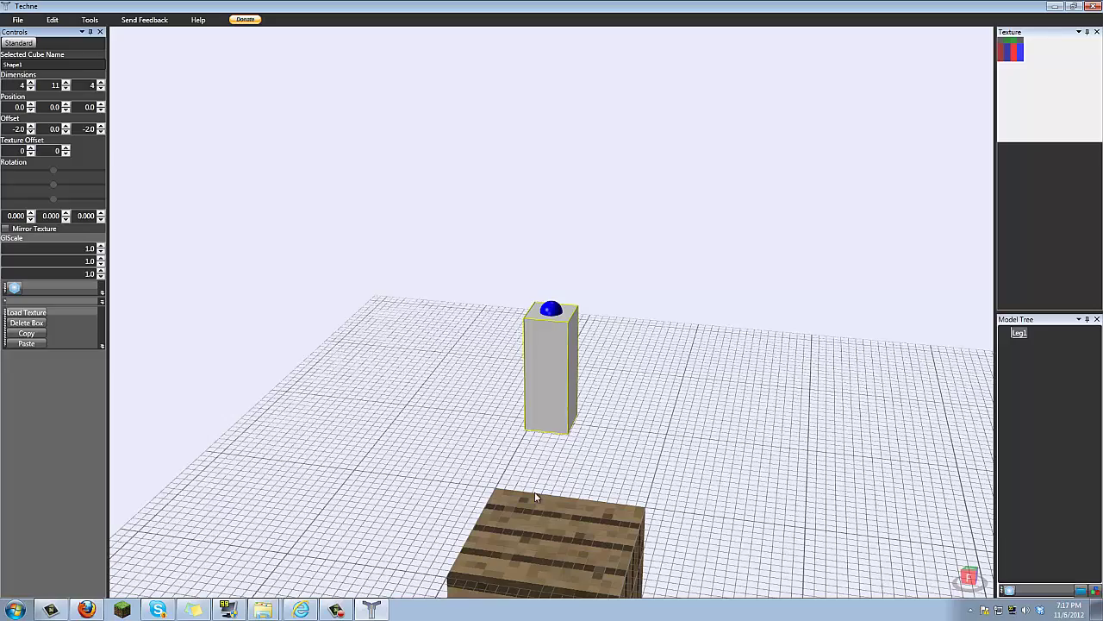
pyautogui.moveTo(550, 523)
pyautogui.mouseDown(button='middle')
pyautogui.moveTo(569, 514)
pyautogui.moveTo(545, 502)
pyautogui.mouseUp(button='middle')
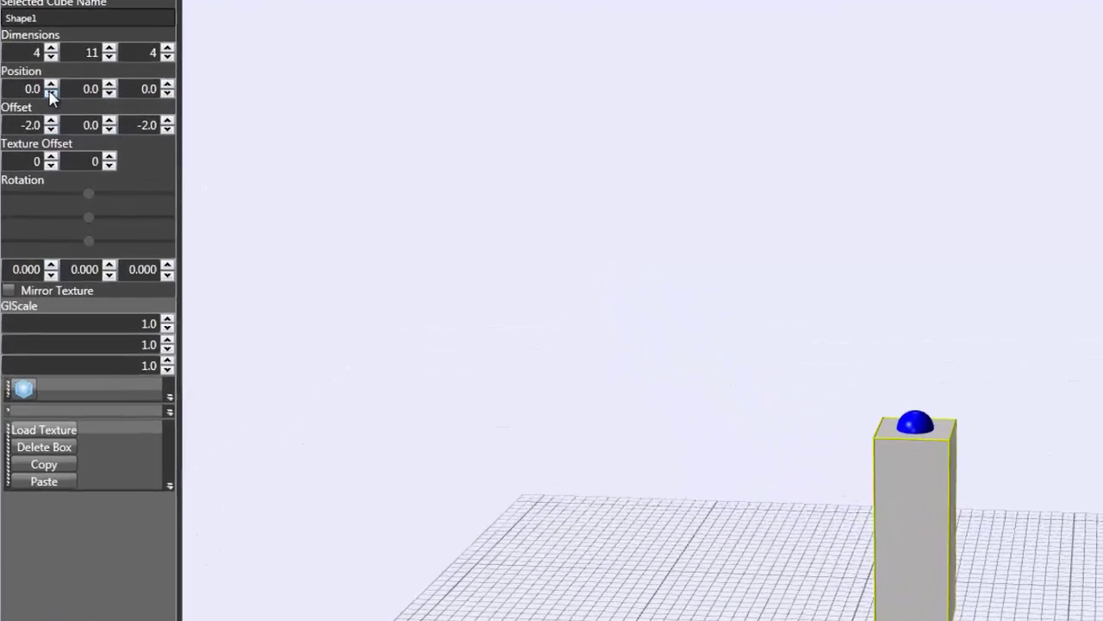
pyautogui.click(29, 108)
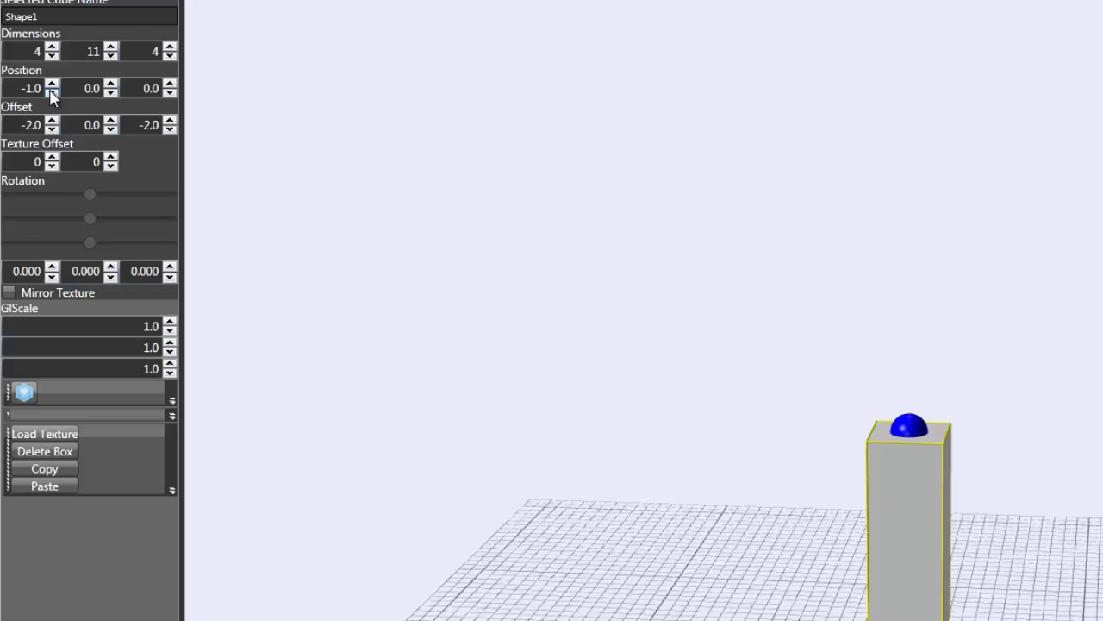
pyautogui.click(50, 92)
pyautogui.moveTo(880, 404); pyautogui.dragTo(853, 423, button='middle')
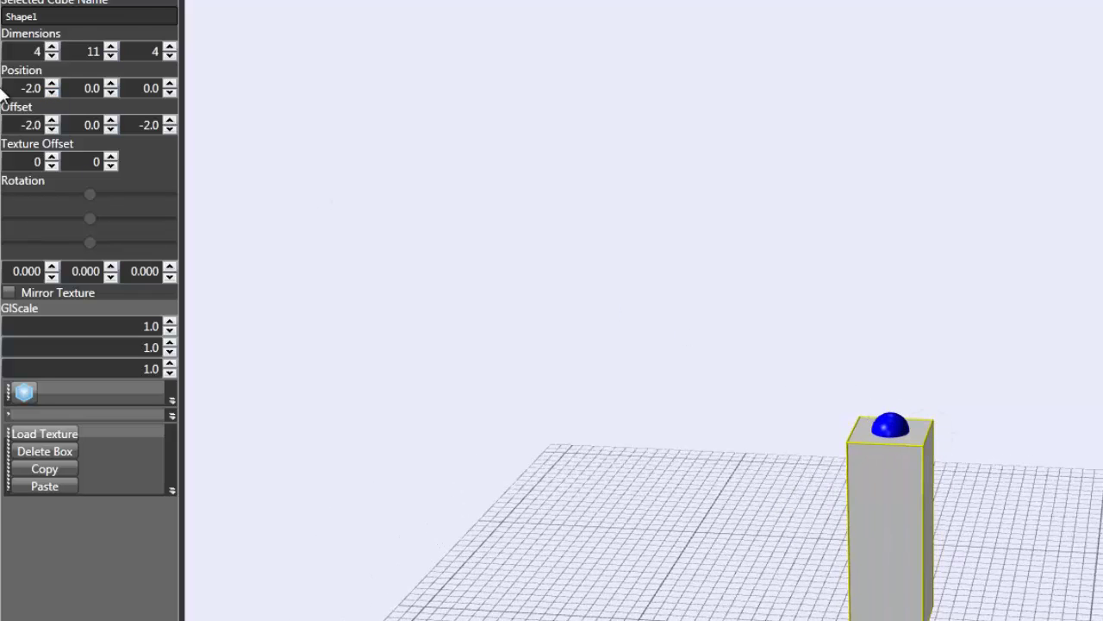
# - Lower the Leg1 cube towards the wooden block by setting its second position value to 14
pyautogui.click(112, 84)
pyautogui.click(112, 93)
pyautogui.click(111, 83)
pyautogui.click(112, 84)
pyautogui.click(111, 83)
pyautogui.click(111, 84)
pyautogui.click(111, 84)
pyautogui.click(111, 84)
pyautogui.click(111, 83)
pyautogui.click(111, 83)
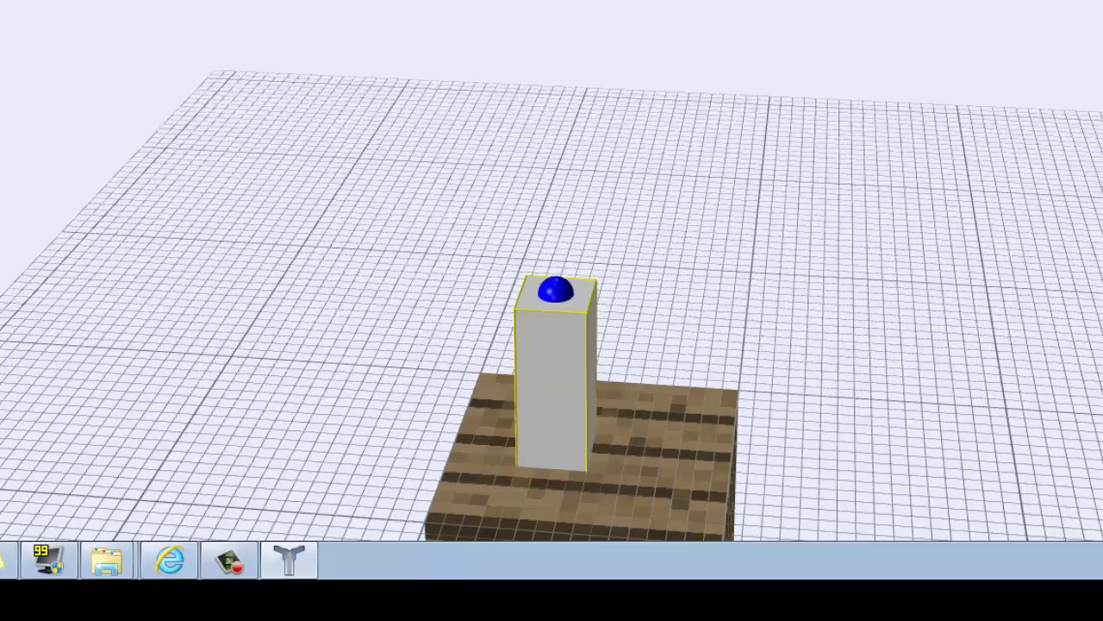
# - Align the leg's base with the top of the wooden block by setting its second position value to 13
pyautogui.scroll(5, 592, 505)
pyautogui.moveTo(542, 480); pyautogui.dragTo(630, 462, button='middle')
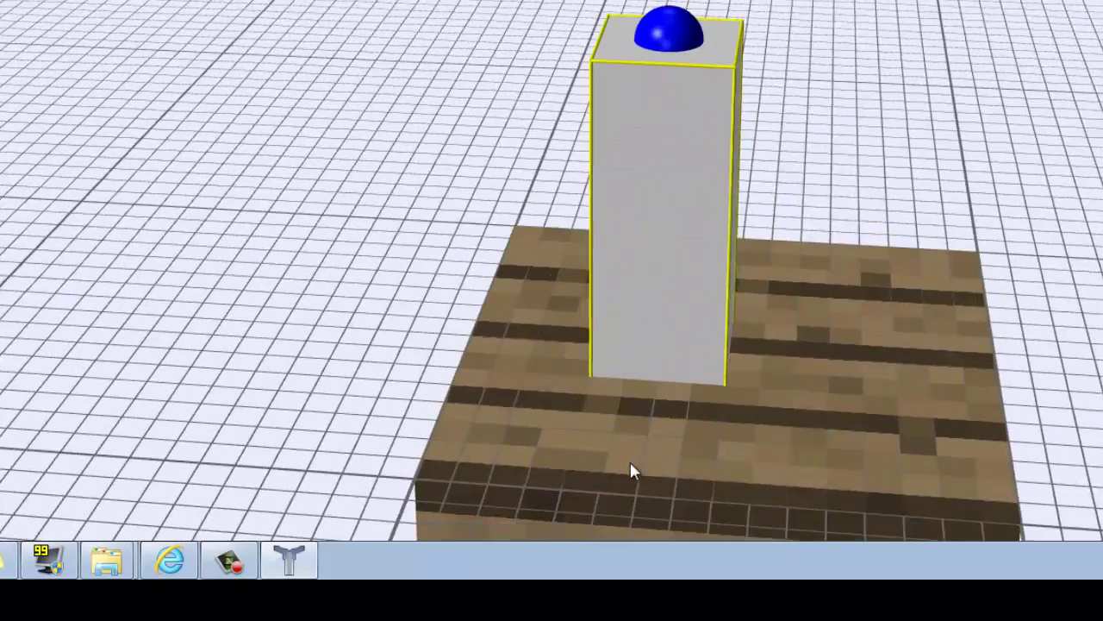
pyautogui.scroll(2, 649, 428)
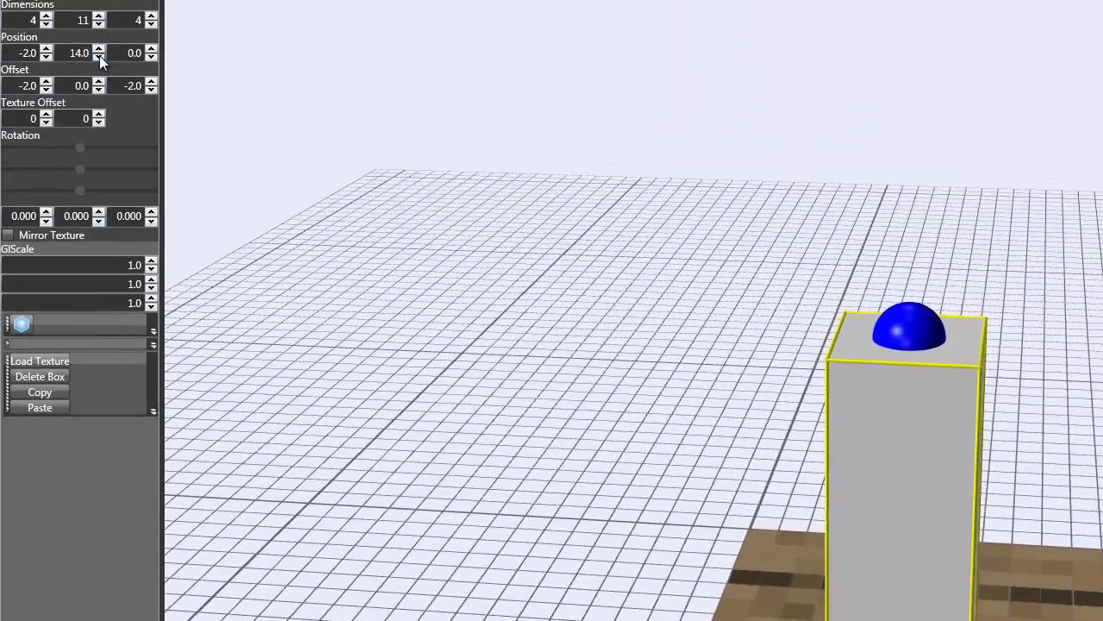
pyautogui.click(97, 56)
pyautogui.click(97, 56)
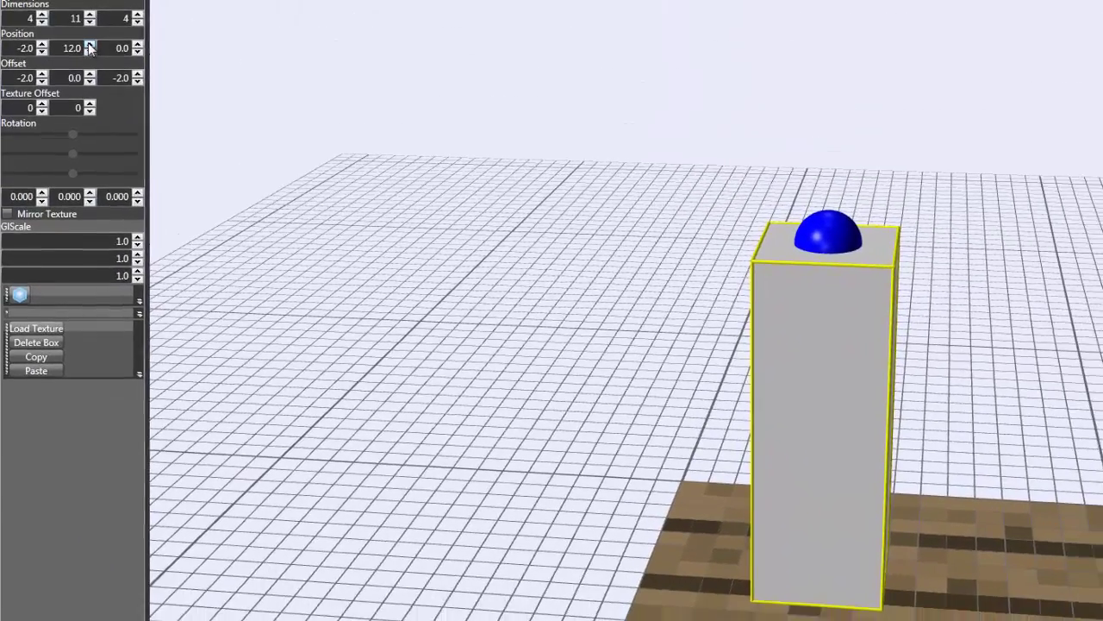
pyautogui.click(94, 45)
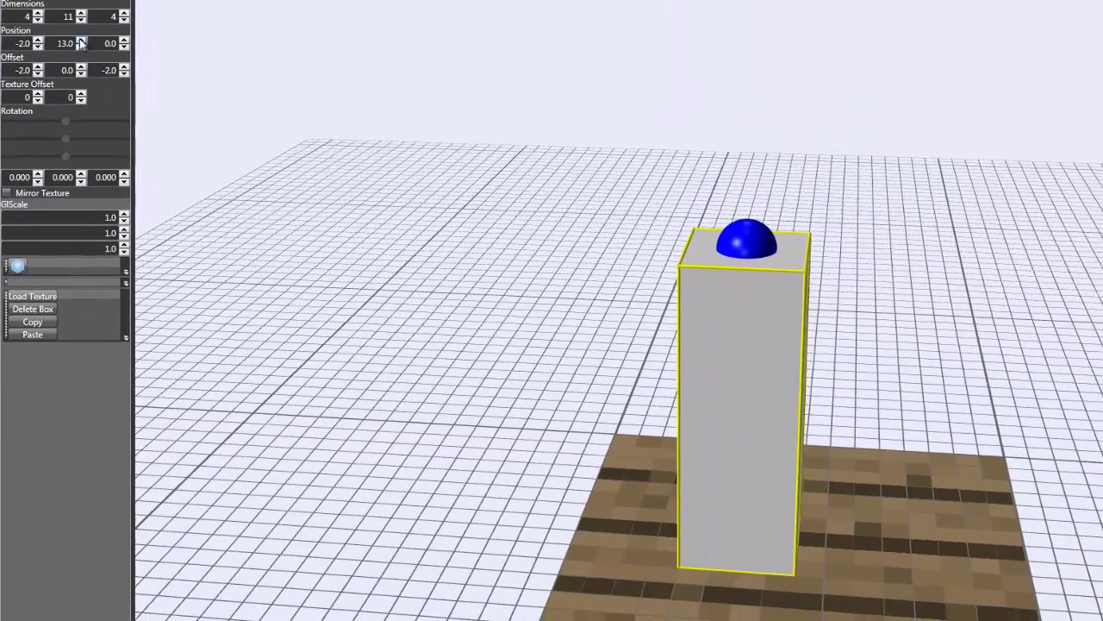
pyautogui.click(94, 46)
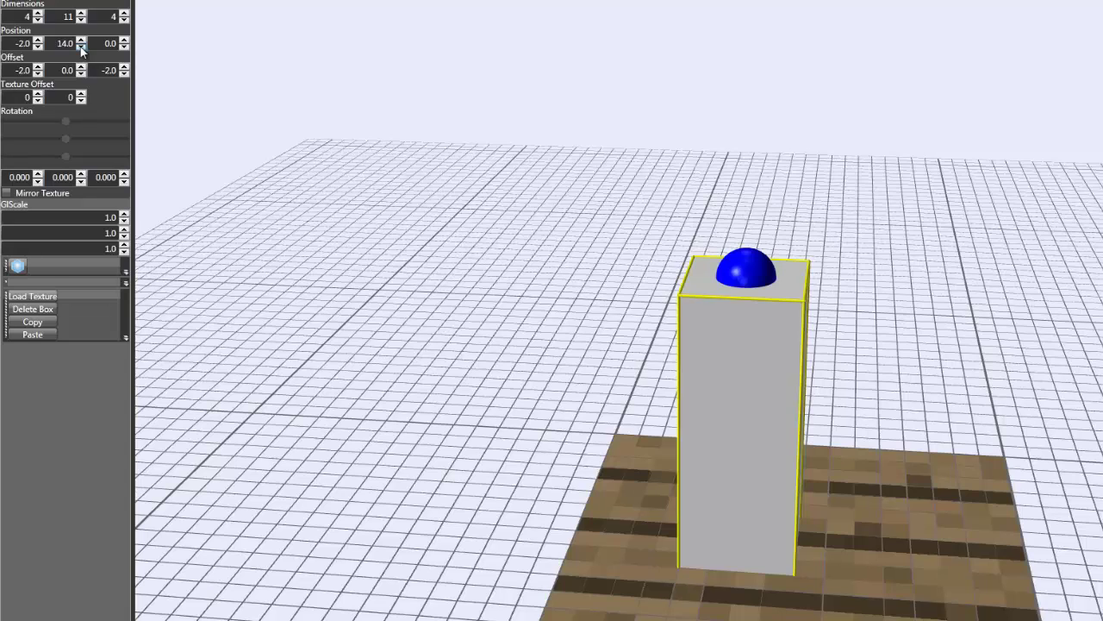
pyautogui.click(81, 47)
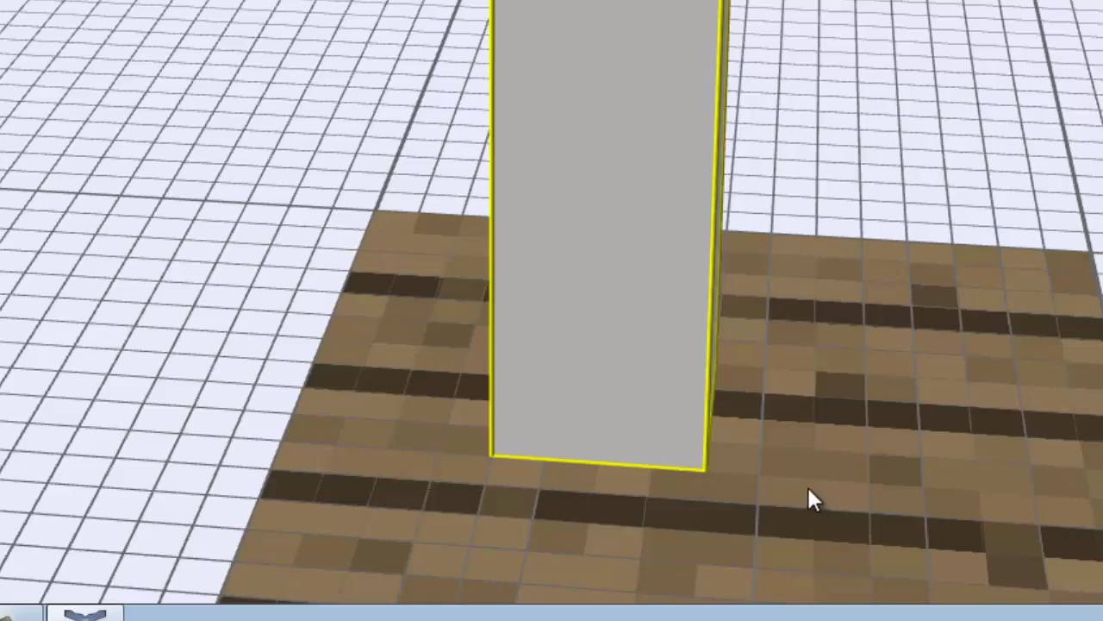
# - Shift the Leg1 cube sideways over the wooden block by setting its first position value to -4
pyautogui.moveTo(809, 488)
pyautogui.mouseDown(button='right')
pyautogui.moveTo(805, 377)
pyautogui.moveTo(759, 431)
pyautogui.moveTo(806, 503)
pyautogui.moveTo(816, 498)
pyautogui.mouseUp(button='right')
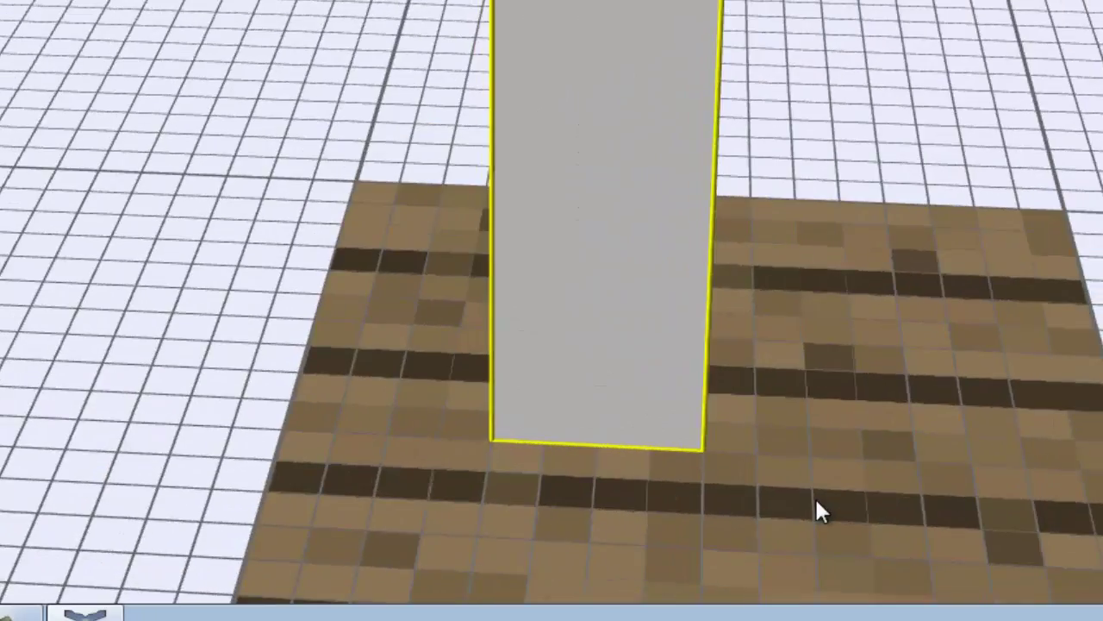
pyautogui.scroll(-1, 816, 498)
pyautogui.moveTo(604, 58)
pyautogui.mouseDown(button='right')
pyautogui.moveTo(625, 48)
pyautogui.moveTo(599, 54)
pyautogui.mouseUp(button='right')
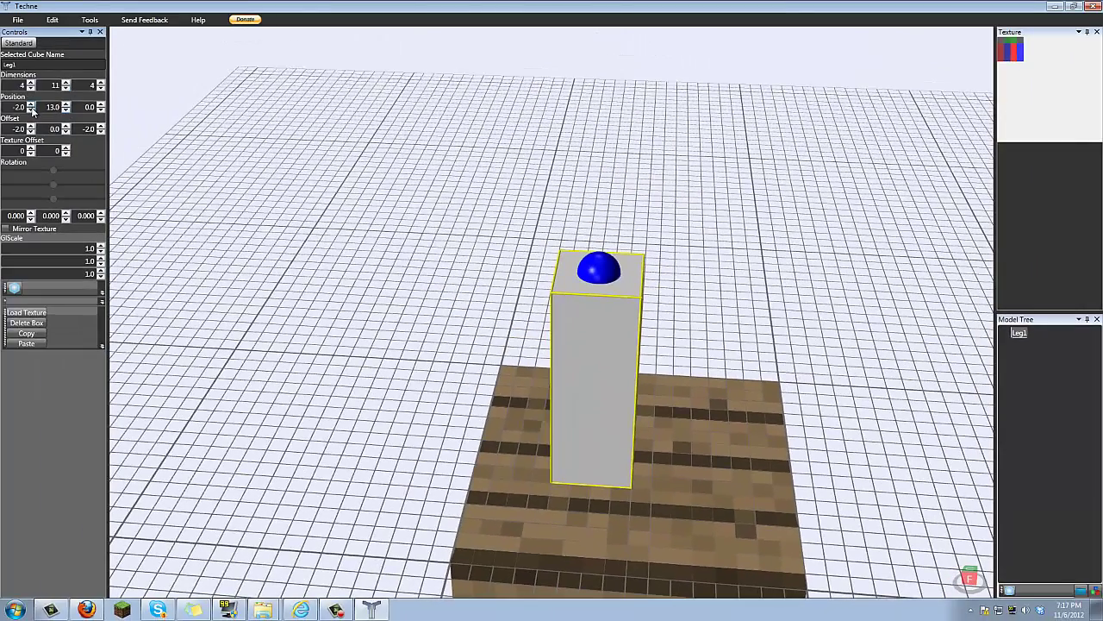
pyautogui.click(31, 110)
pyautogui.click(31, 109)
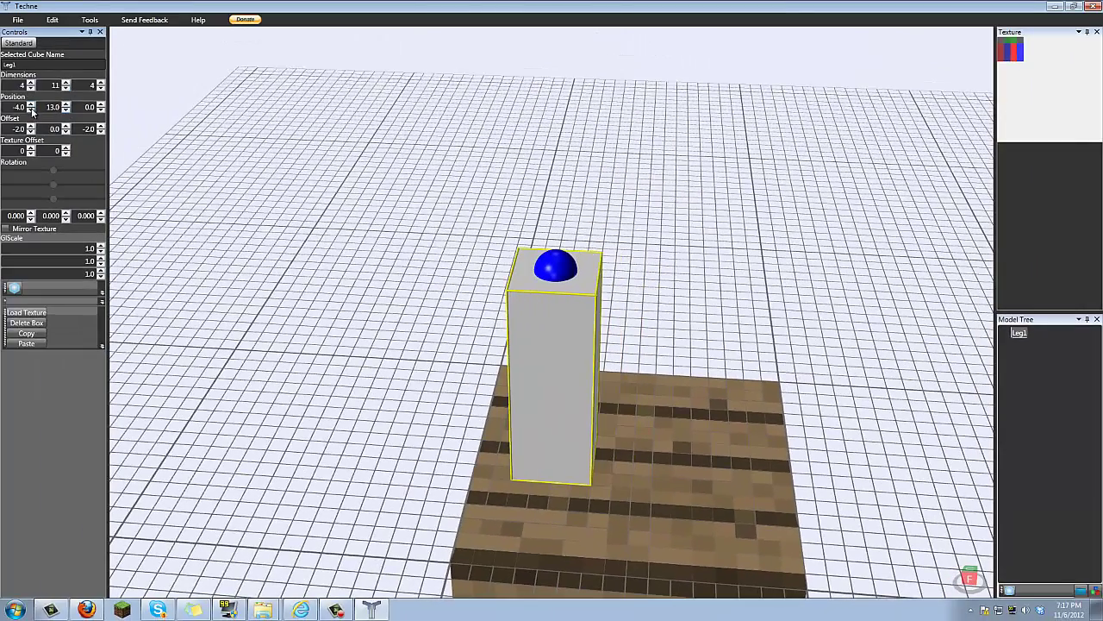
# - Duplicate the Leg1 cube and select the pasted copy in the model
pyautogui.moveTo(497, 251); pyautogui.dragTo(781, 342, button='middle')
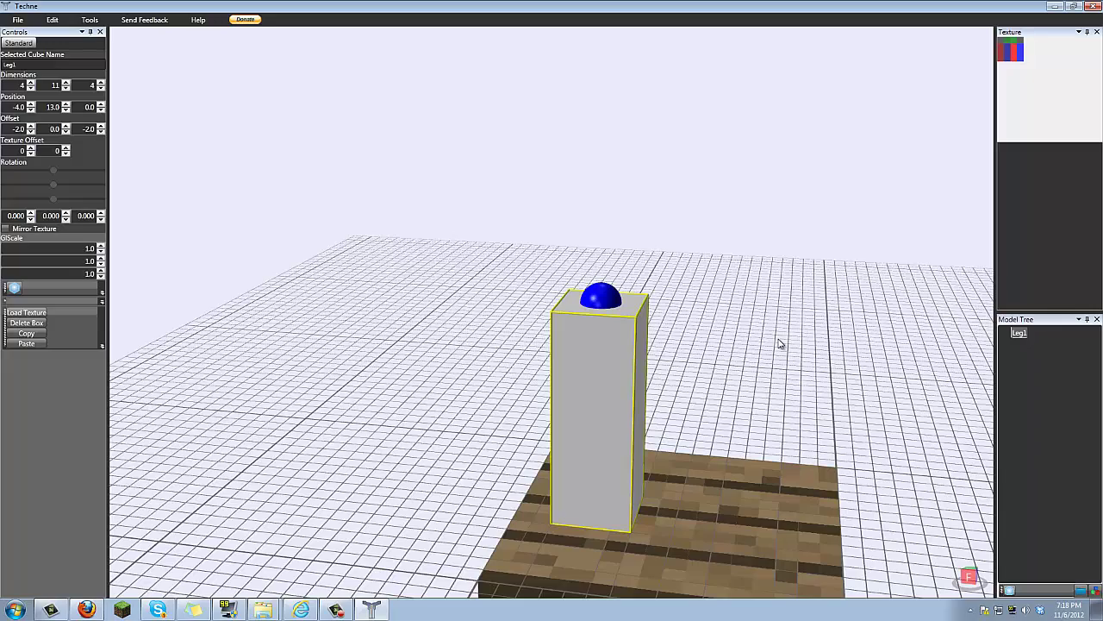
pyautogui.moveTo(635, 357); pyautogui.dragTo(669, 380, button='middle')
pyautogui.moveTo(738, 420); pyautogui.dragTo(744, 418, button='middle')
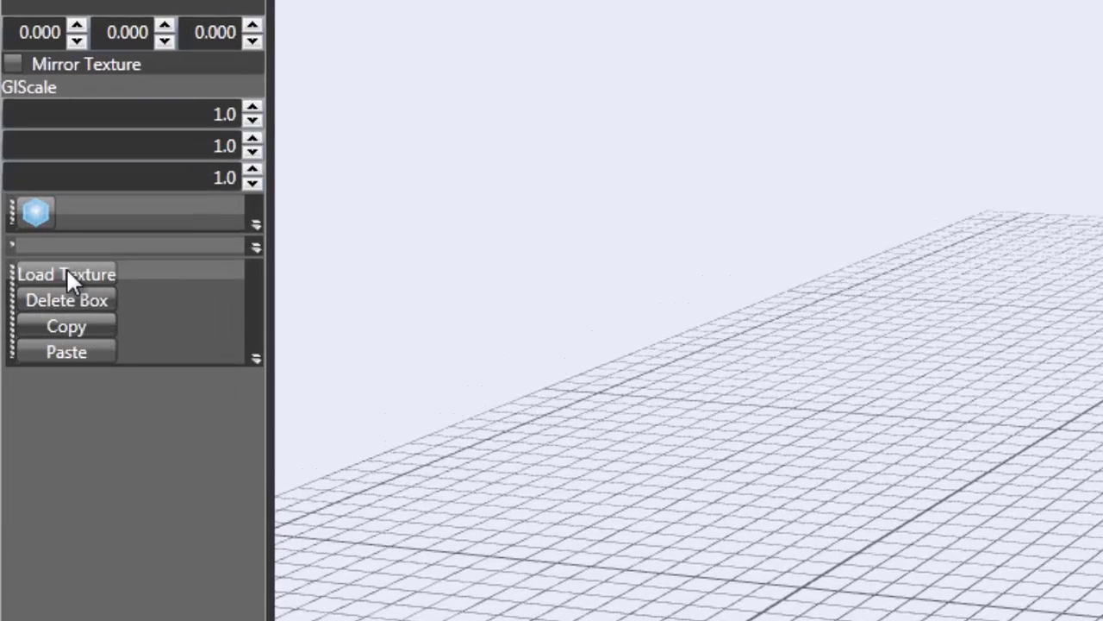
pyautogui.click(84, 327)
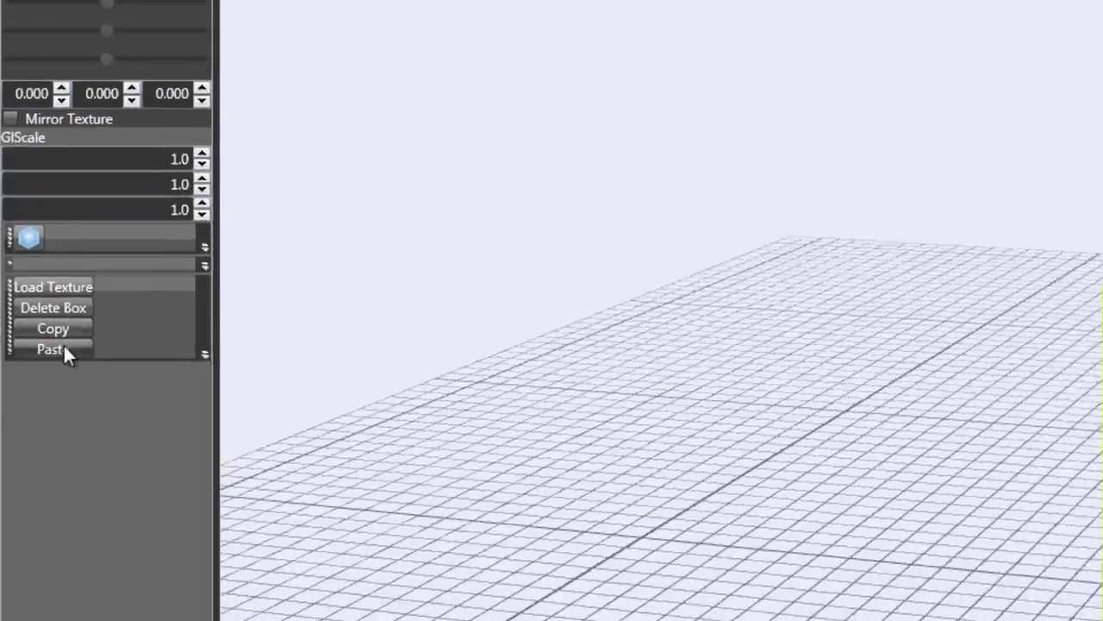
pyautogui.click(69, 351)
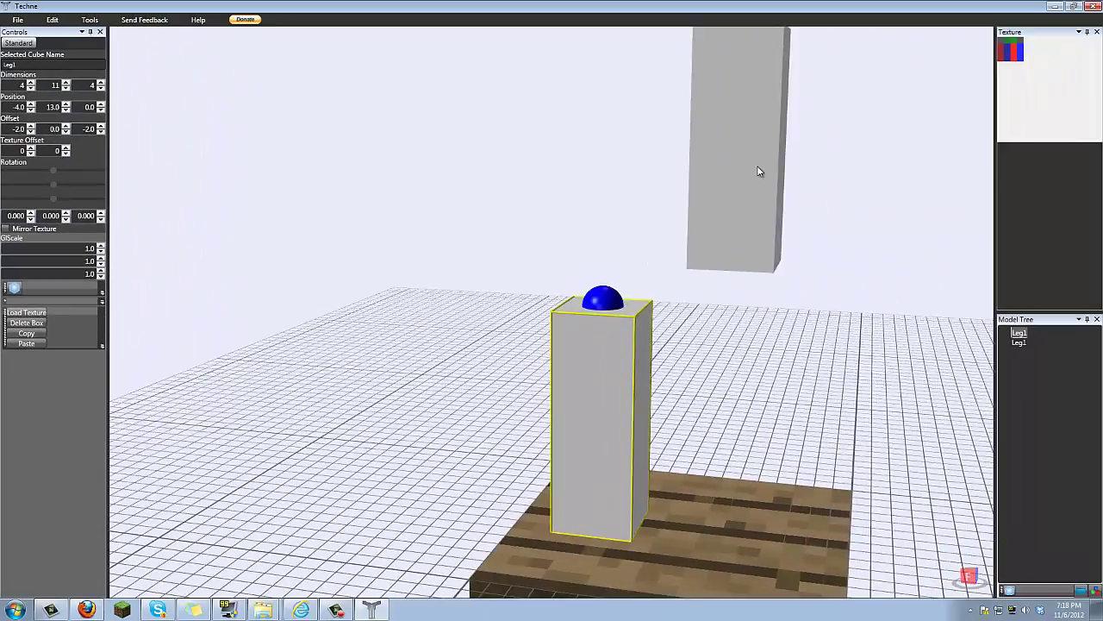
pyautogui.click(760, 171)
pyautogui.scroll(-2, 709, 370)
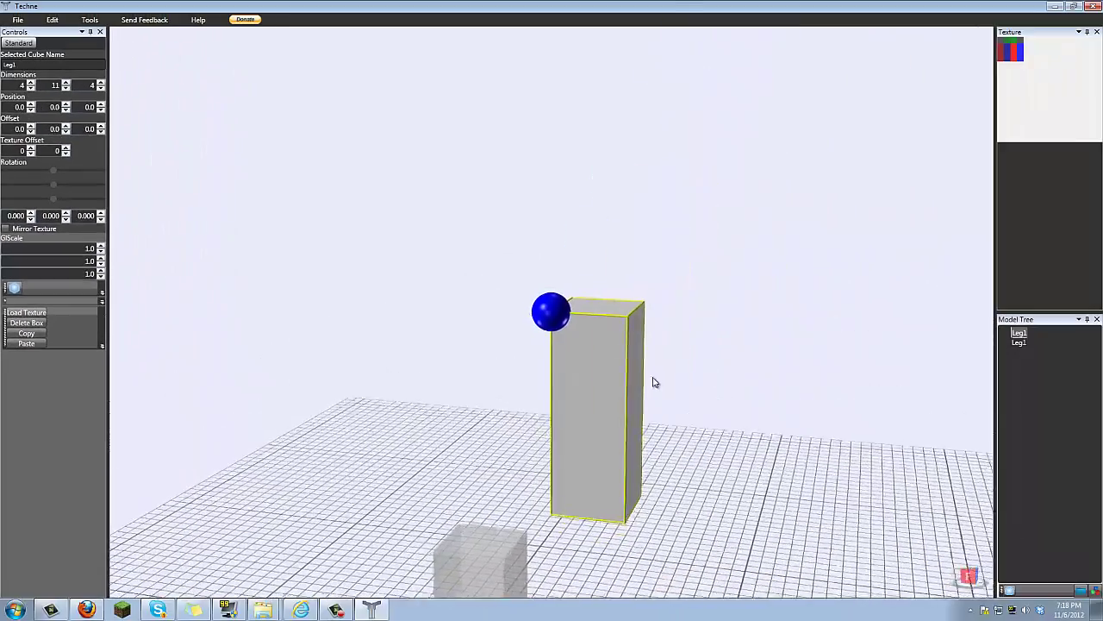
# - Centre the copied leg on its pivot by setting its first and third offset values to -2
pyautogui.moveTo(603, 343); pyautogui.dragTo(587, 356, button='right')
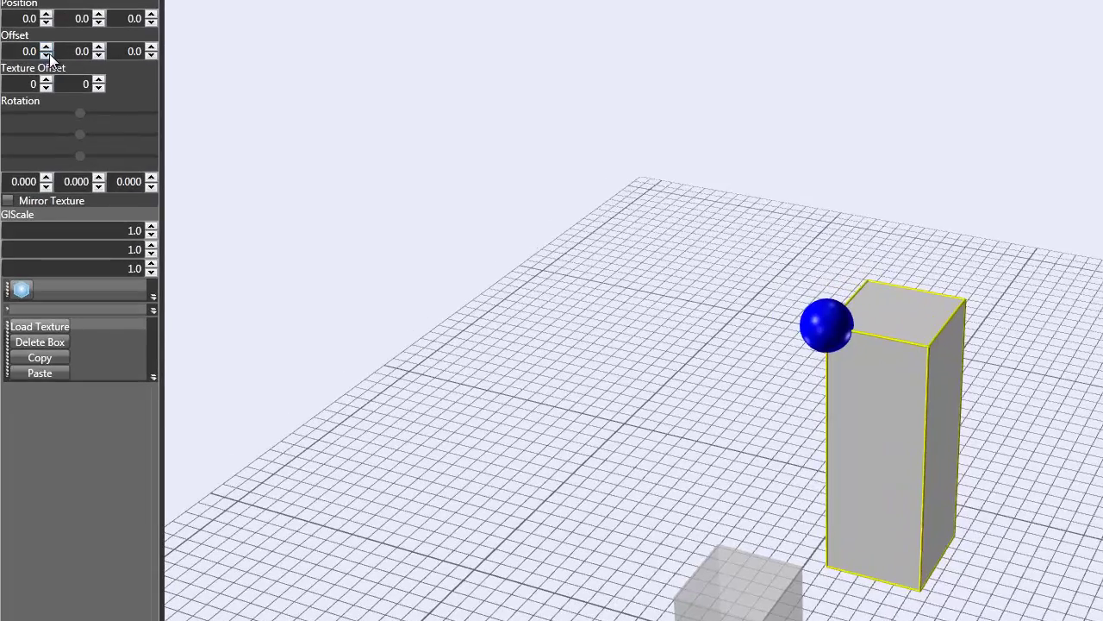
pyautogui.click(46, 54)
pyautogui.click(47, 54)
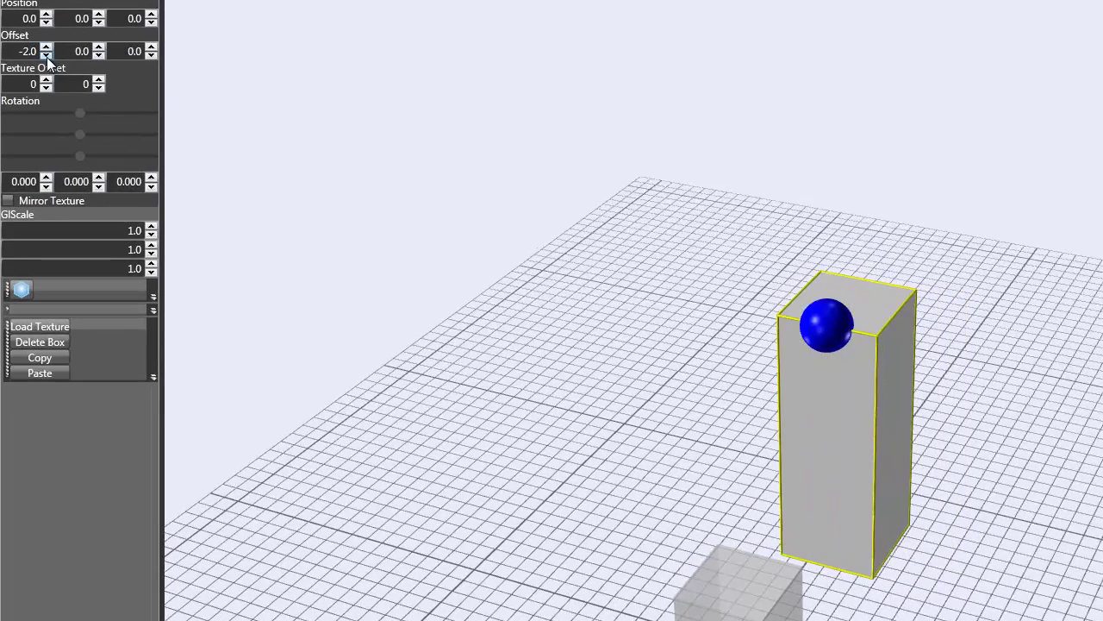
pyautogui.click(151, 55)
pyautogui.click(151, 55)
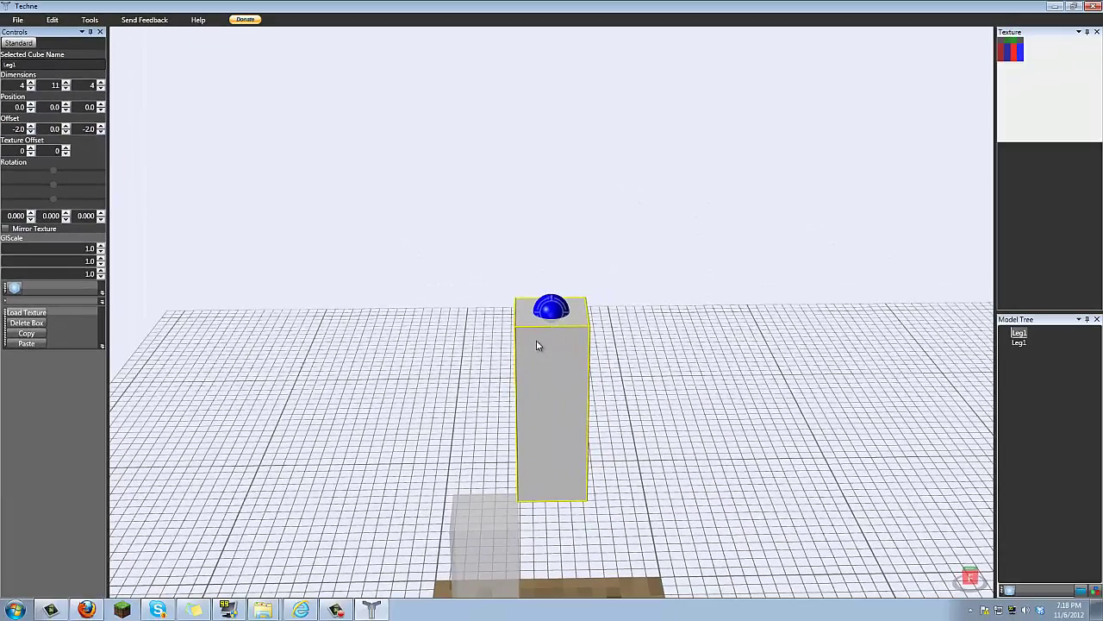
# - Move the copied leg towards the wooden block, setting its first position value to 2 and the second to 12
pyautogui.moveTo(584, 379)
pyautogui.mouseDown(button='right')
pyautogui.moveTo(564, 416)
pyautogui.moveTo(486, 456)
pyautogui.moveTo(574, 376)
pyautogui.moveTo(565, 388)
pyautogui.mouseUp(button='right')
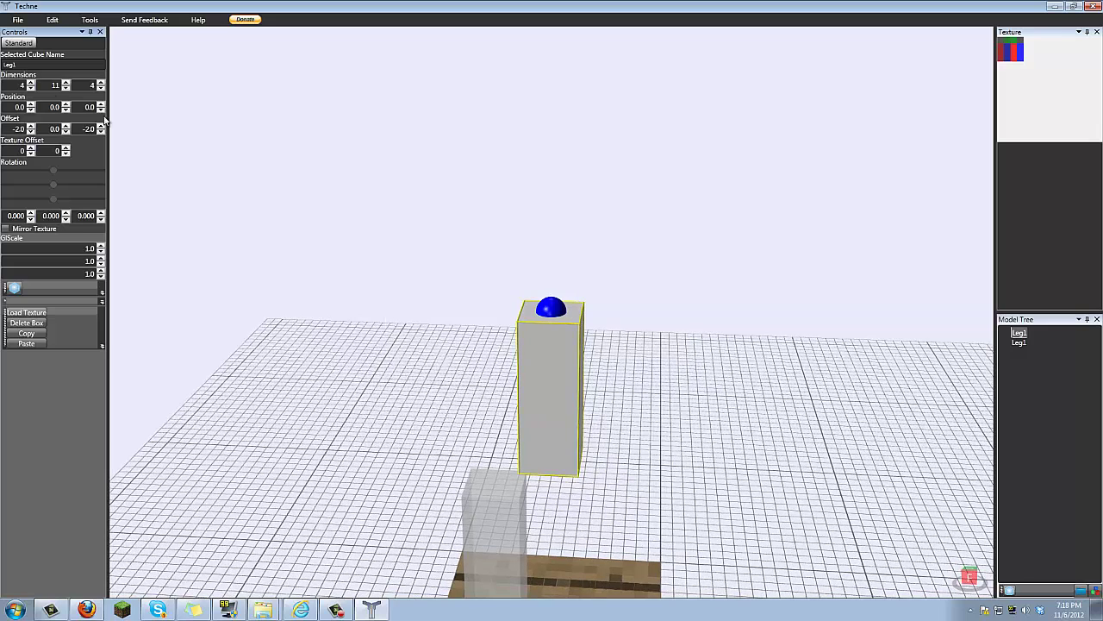
pyautogui.click(30, 104)
pyautogui.click(30, 104)
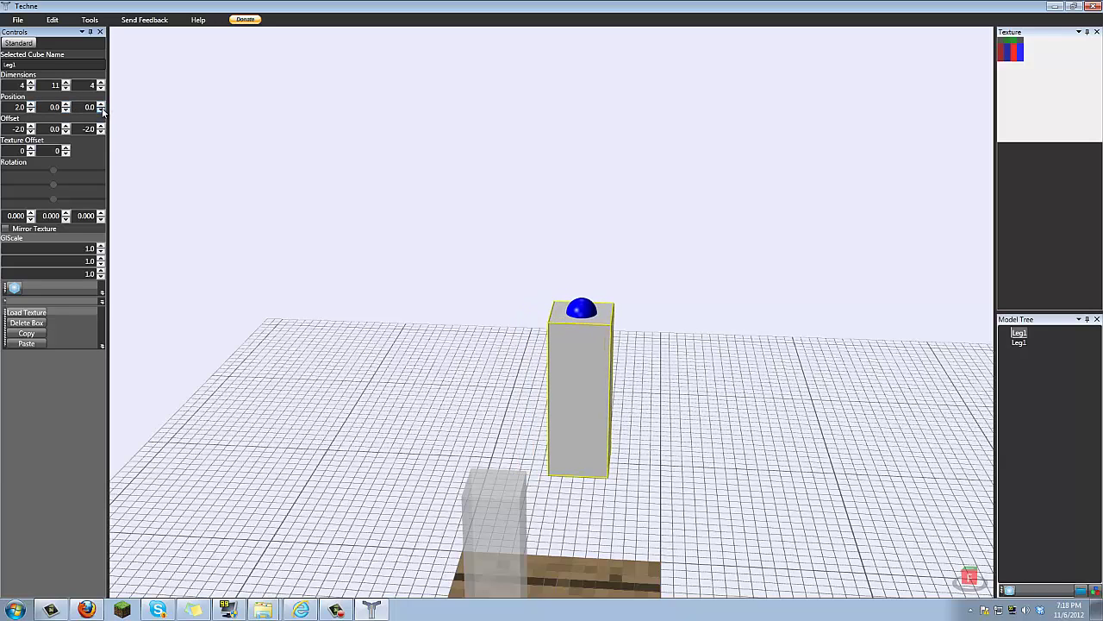
pyautogui.doubleClick(66, 110)
pyautogui.tripleClick(64, 105)
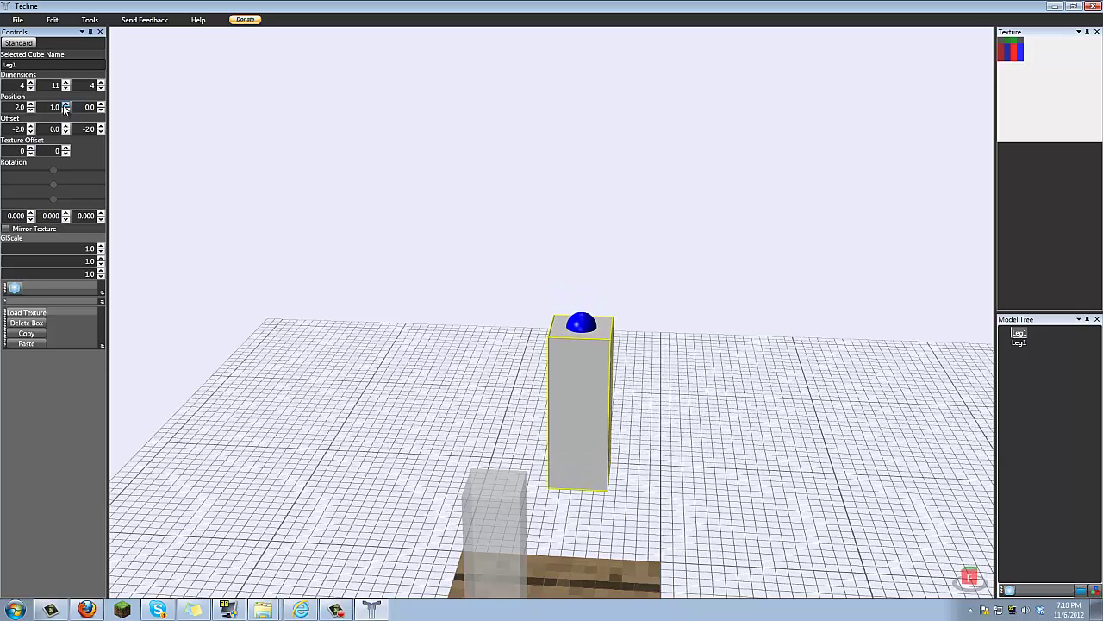
pyautogui.tripleClick(65, 105)
pyautogui.tripleClick(65, 104)
pyautogui.click(65, 104)
pyautogui.click(64, 104)
pyautogui.click(65, 105)
pyautogui.click(64, 104)
pyautogui.click(64, 104)
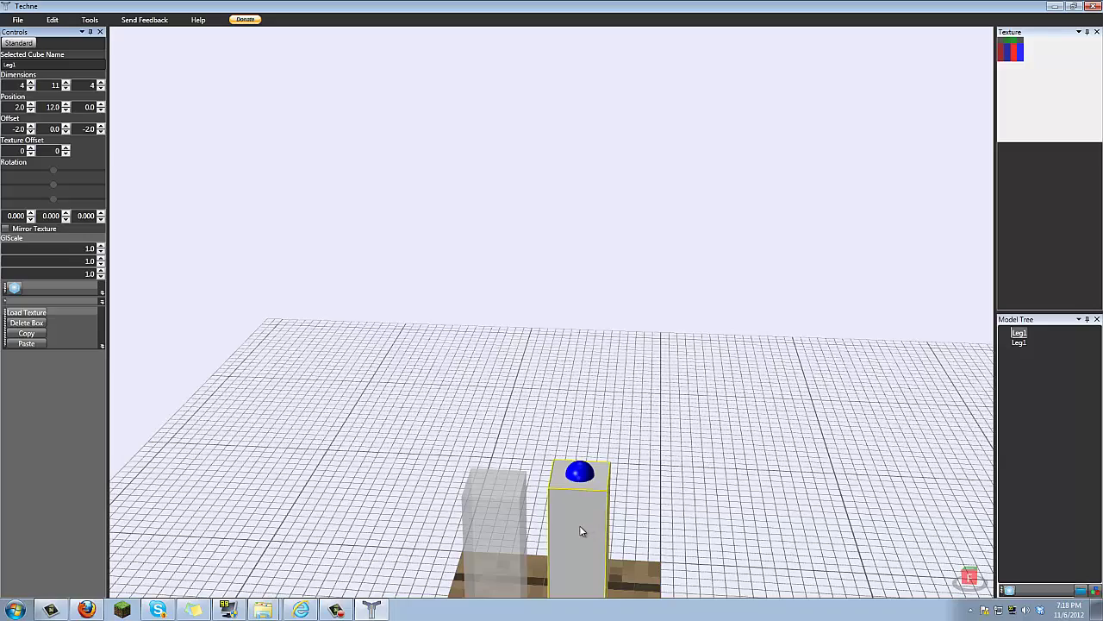
# - Rest the copied leg on top of the wooden block by setting its second position value to 13
pyautogui.scroll(5, 581, 525)
pyautogui.moveTo(626, 512); pyautogui.dragTo(606, 494, button='right')
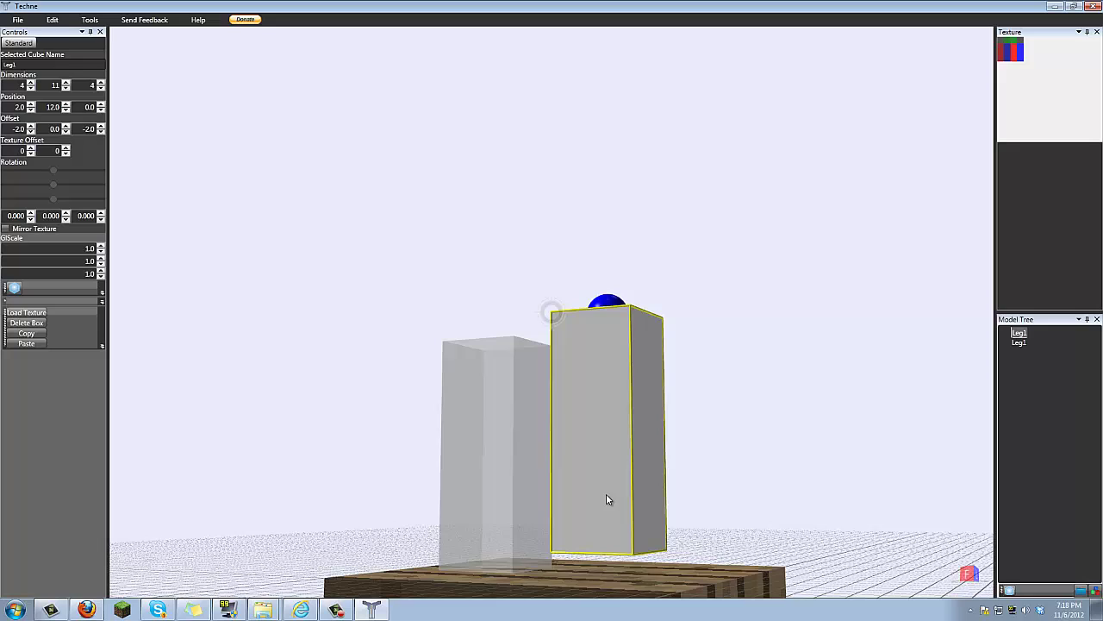
pyautogui.click(65, 104)
pyautogui.click(65, 105)
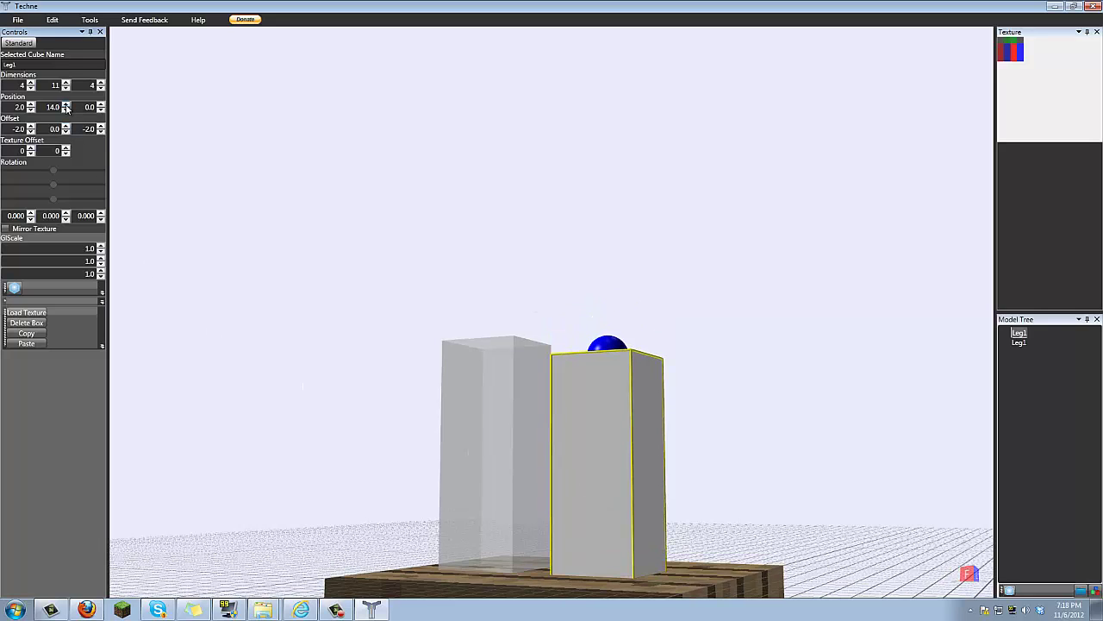
pyautogui.click(65, 110)
pyautogui.moveTo(535, 489); pyautogui.dragTo(565, 490, button='right')
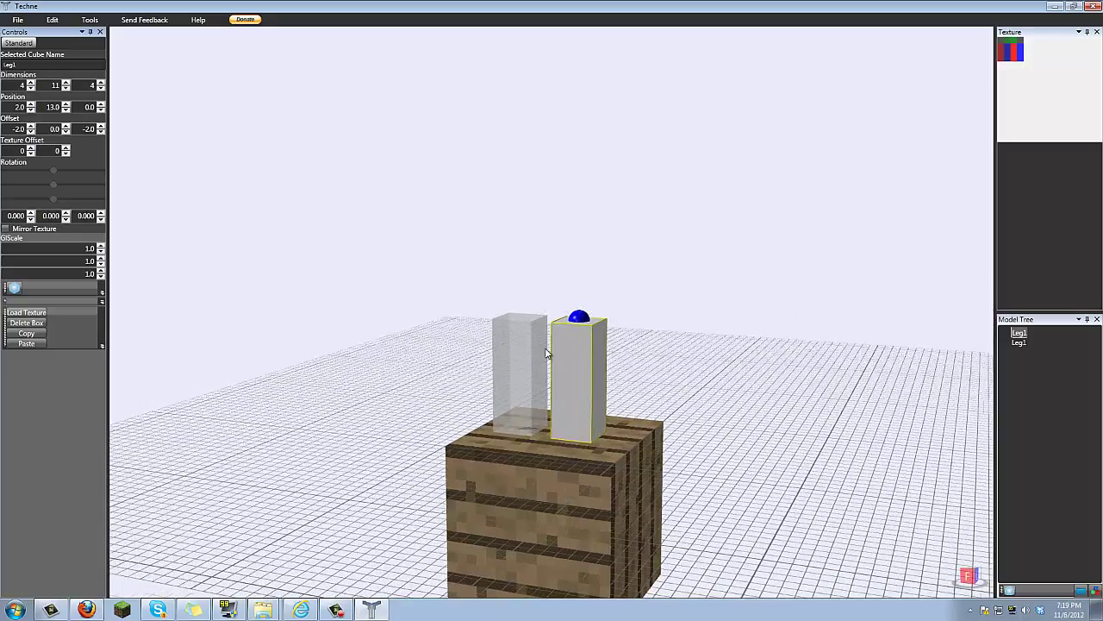
# - Rename the copied leg as Leg2 in the model tree
pyautogui.scroll(2, 546, 352)
pyautogui.moveTo(545, 352); pyautogui.dragTo(570, 362, button='right')
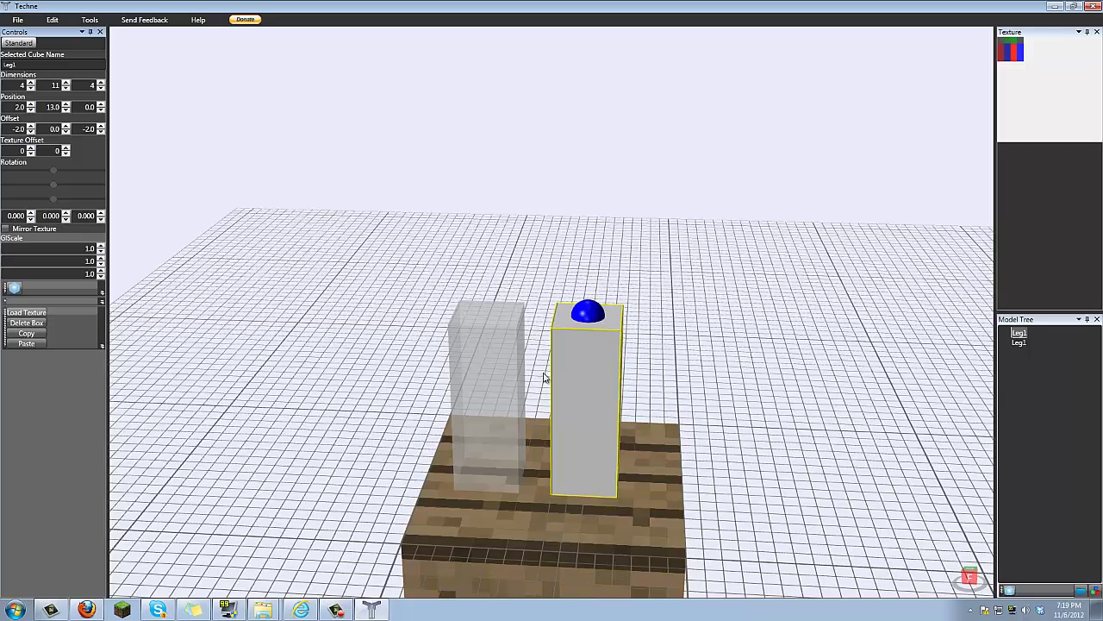
pyautogui.moveTo(462, 376); pyautogui.dragTo(674, 369, button='right')
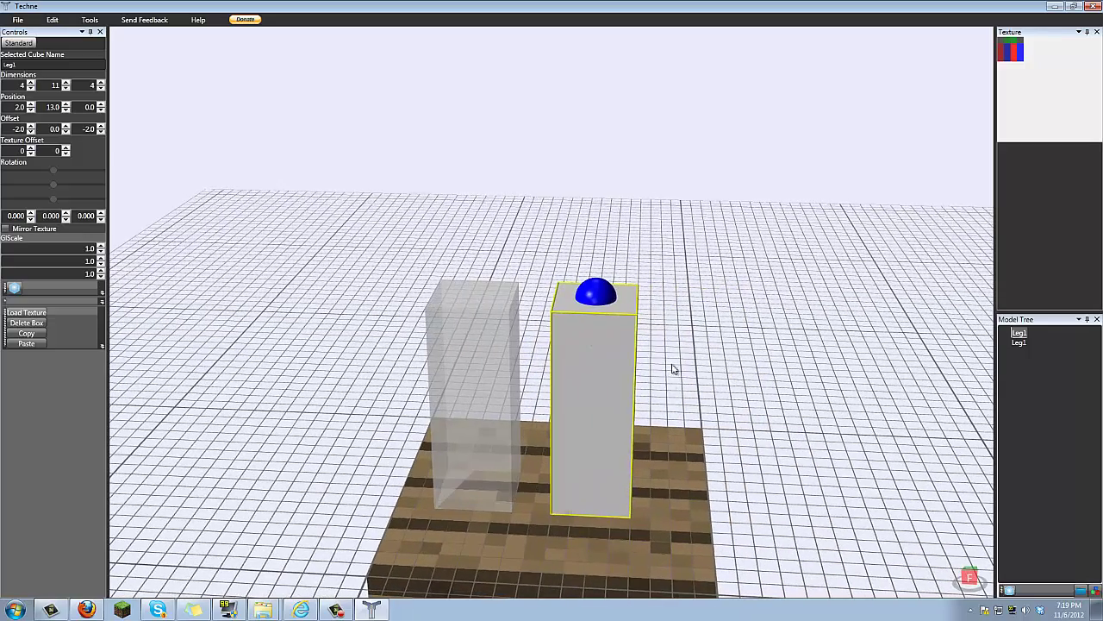
pyautogui.click(1019, 333)
pyautogui.doubleClick(1020, 334)
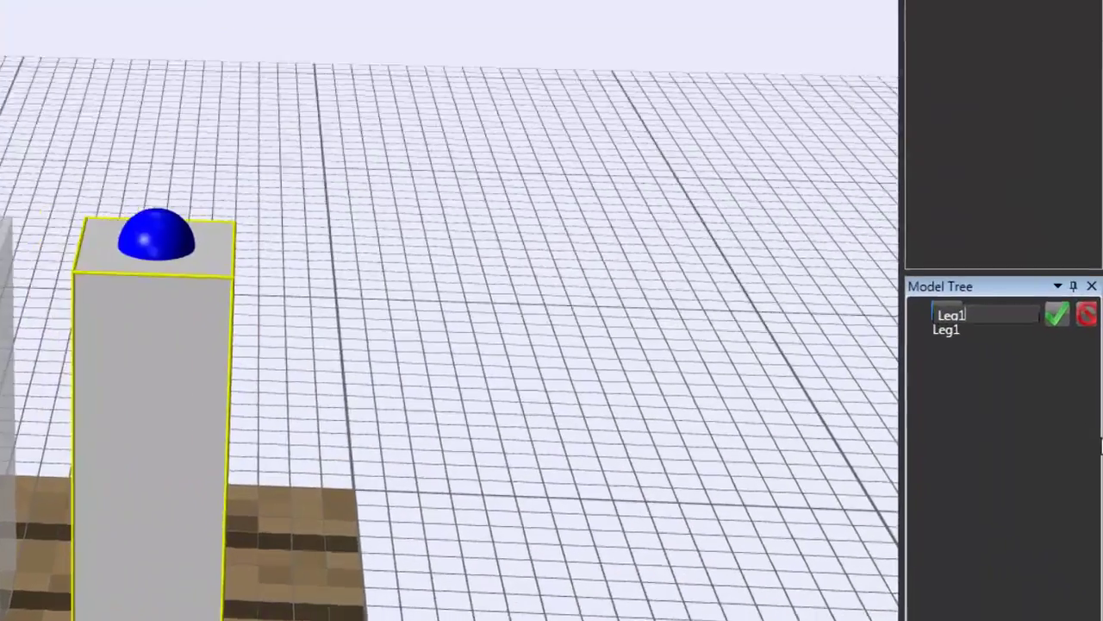
pyautogui.press('BackSpace')
pyautogui.write('2')
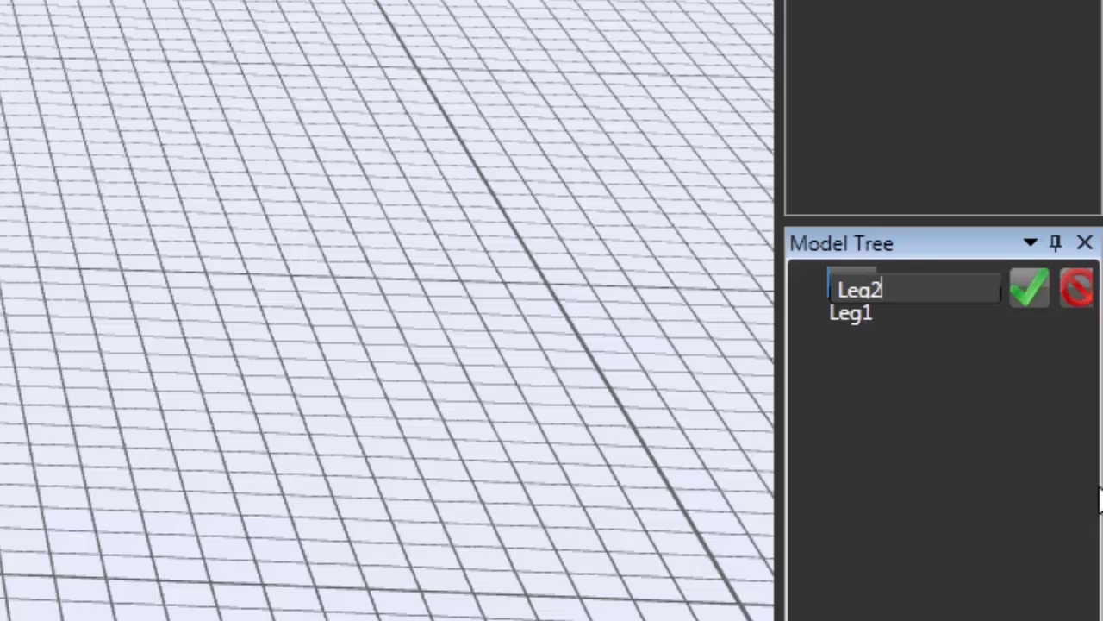
pyautogui.click(1041, 281)
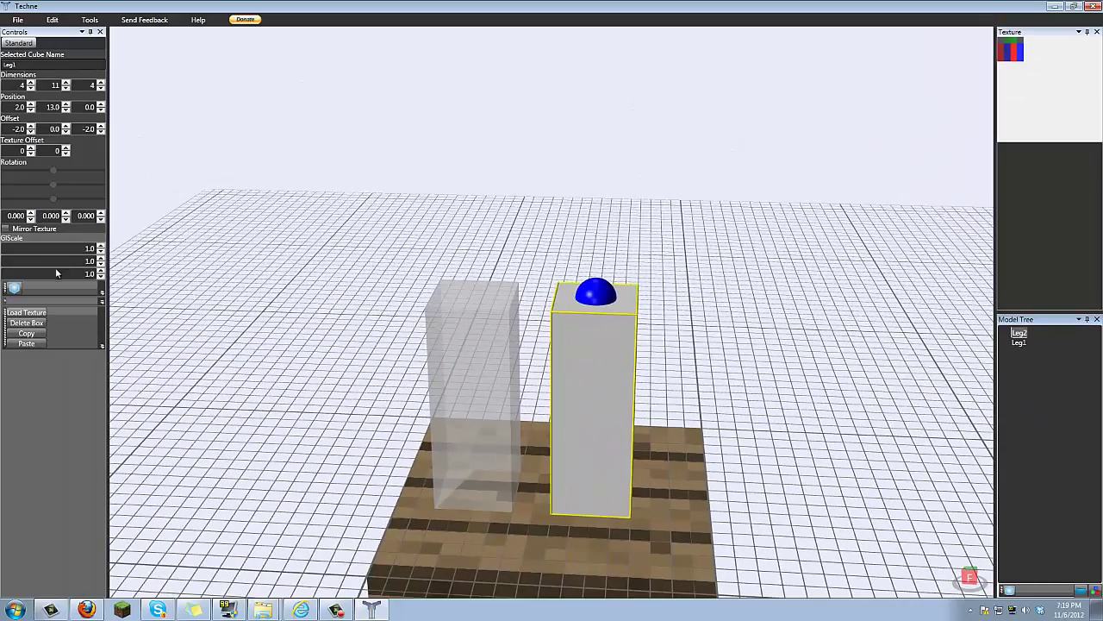
# - Add a new cube to the model and set its first dimension to 6
pyautogui.click(14, 289)
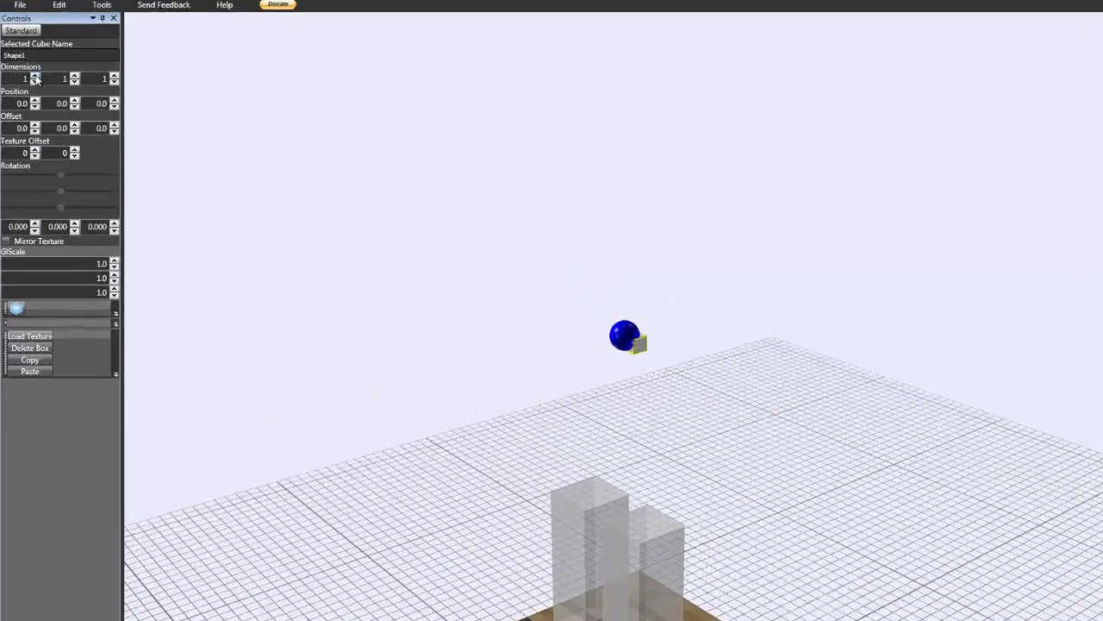
pyautogui.click(31, 82)
pyautogui.click(31, 82)
pyautogui.click(31, 82)
pyautogui.click(31, 82)
pyautogui.click(31, 82)
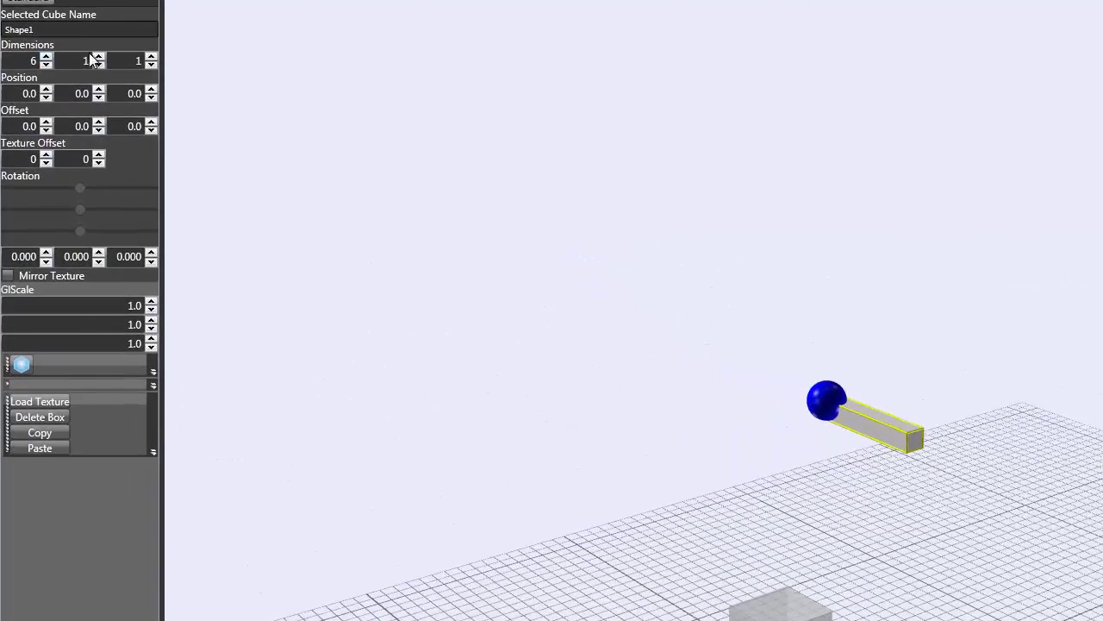
# - Set both the second and third dimensions of the new cube to 7
pyautogui.click(65, 82)
pyautogui.click(66, 81)
pyautogui.click(99, 56)
pyautogui.click(99, 56)
pyautogui.click(98, 56)
pyautogui.click(151, 56)
pyautogui.click(151, 56)
pyautogui.click(150, 56)
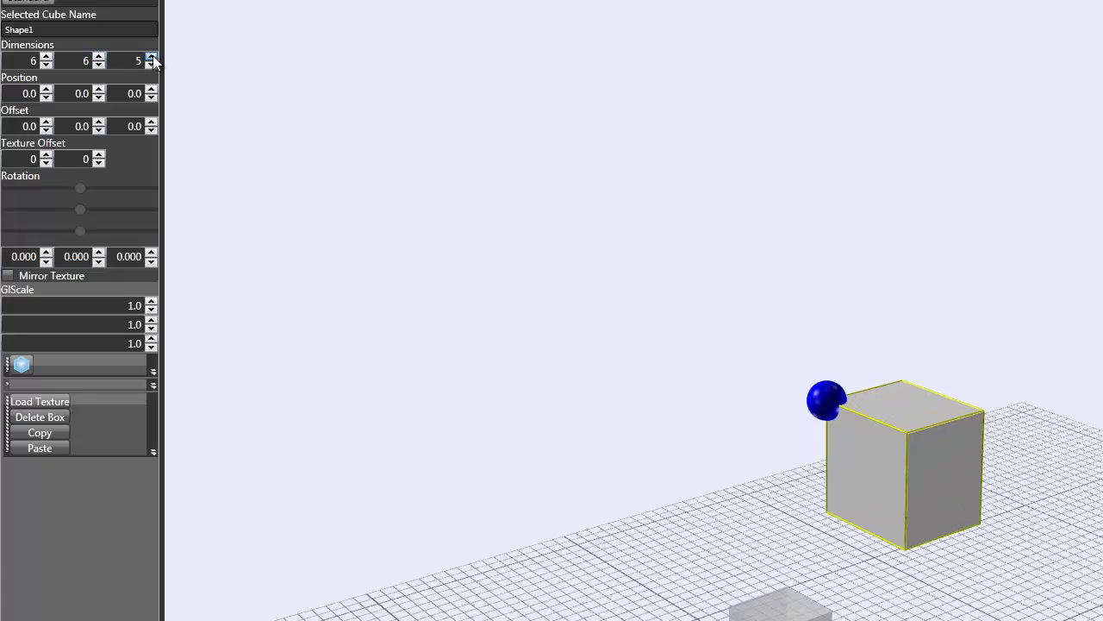
pyautogui.click(151, 56)
pyautogui.click(151, 56)
pyautogui.click(98, 56)
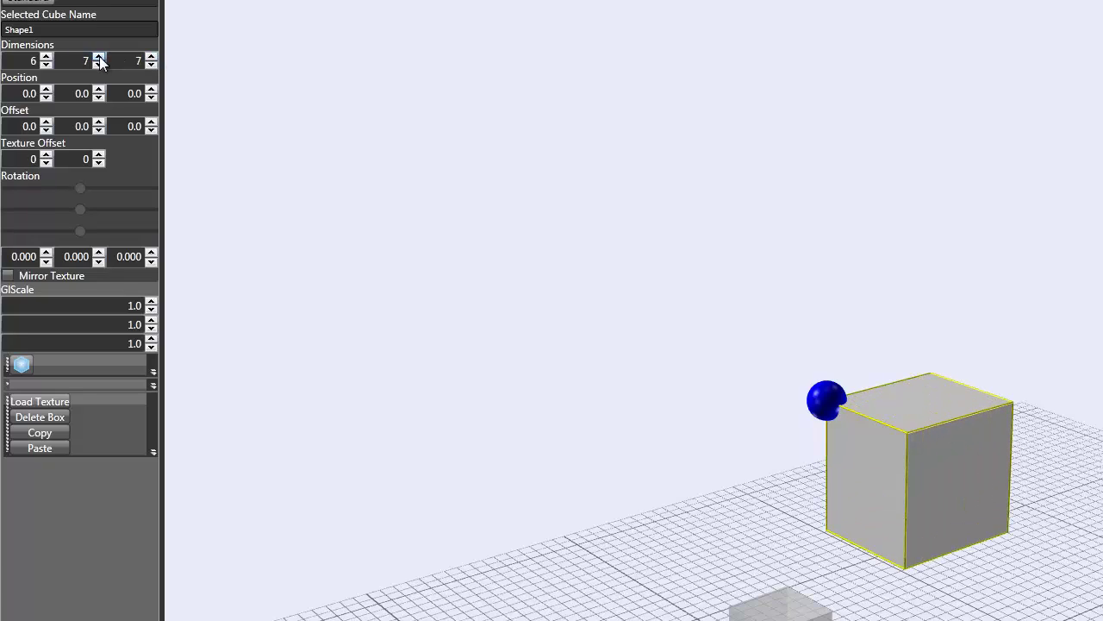
pyautogui.click(98, 56)
pyautogui.click(99, 65)
# - Widen the new cube by setting its first dimension to 13
pyautogui.click(45, 56)
pyautogui.click(46, 56)
pyautogui.click(45, 56)
pyautogui.click(46, 56)
pyautogui.click(45, 56)
pyautogui.click(45, 56)
pyautogui.click(46, 56)
pyautogui.moveTo(741, 179); pyautogui.dragTo(813, 209, button='right')
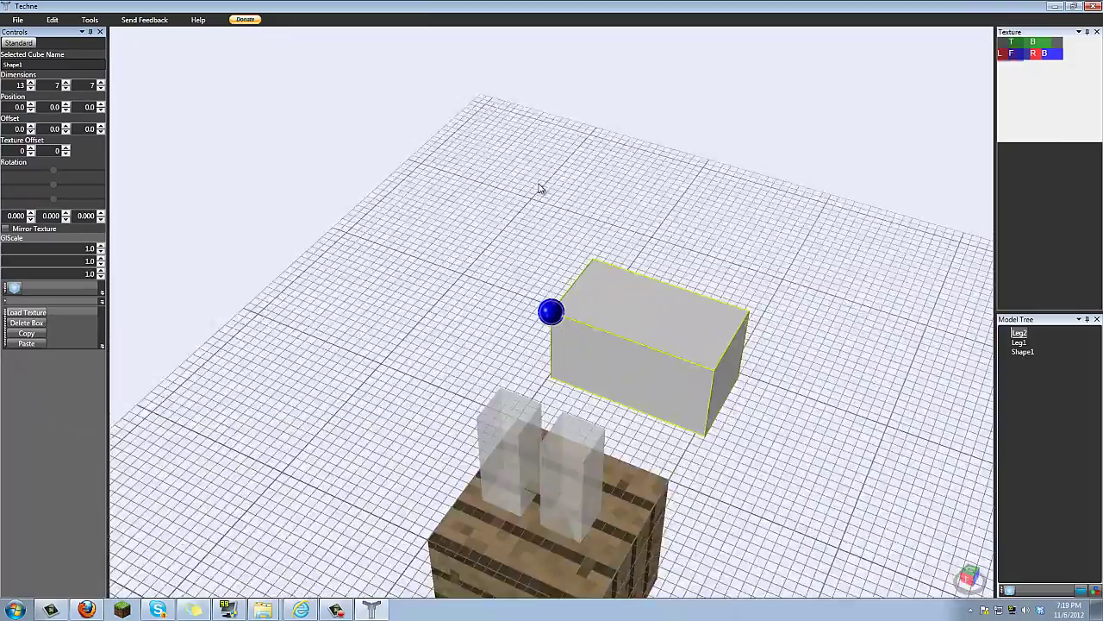
pyautogui.moveTo(539, 188)
pyautogui.mouseDown(button='right')
pyautogui.moveTo(561, 167)
pyautogui.moveTo(554, 176)
pyautogui.mouseUp(button='right')
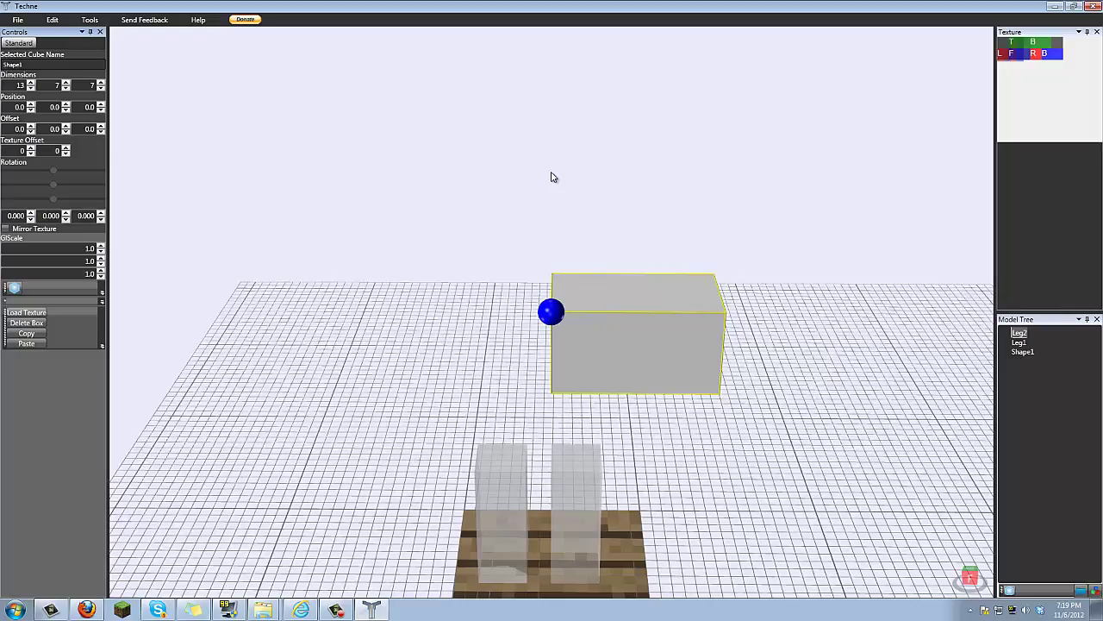
pyautogui.moveTo(581, 210); pyautogui.dragTo(620, 211, button='right')
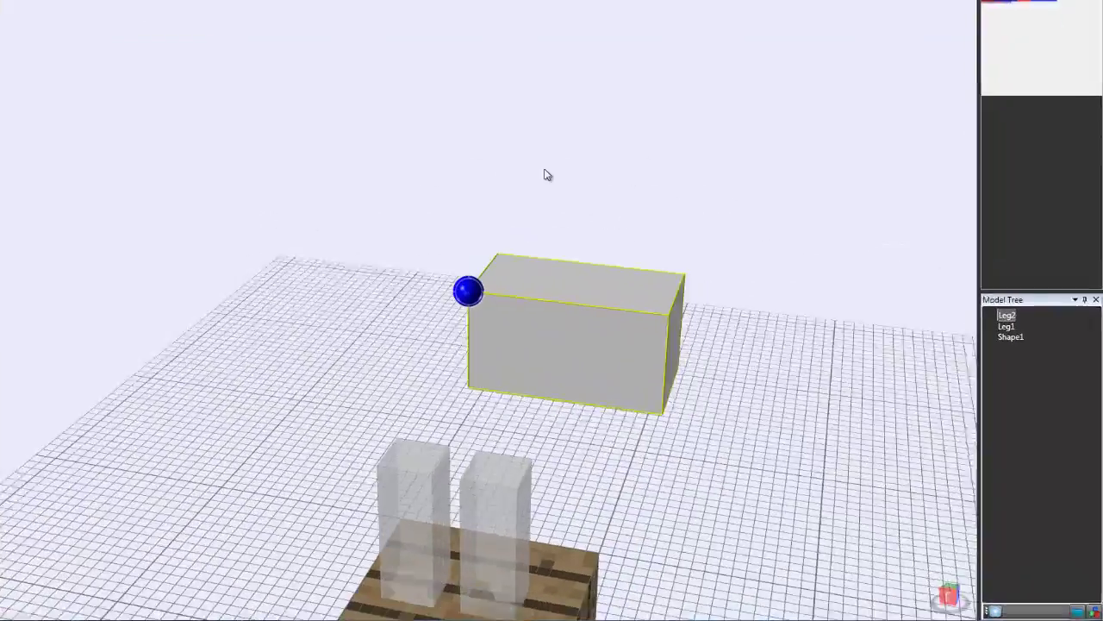
pyautogui.moveTo(544, 175); pyautogui.dragTo(524, 288, button='right')
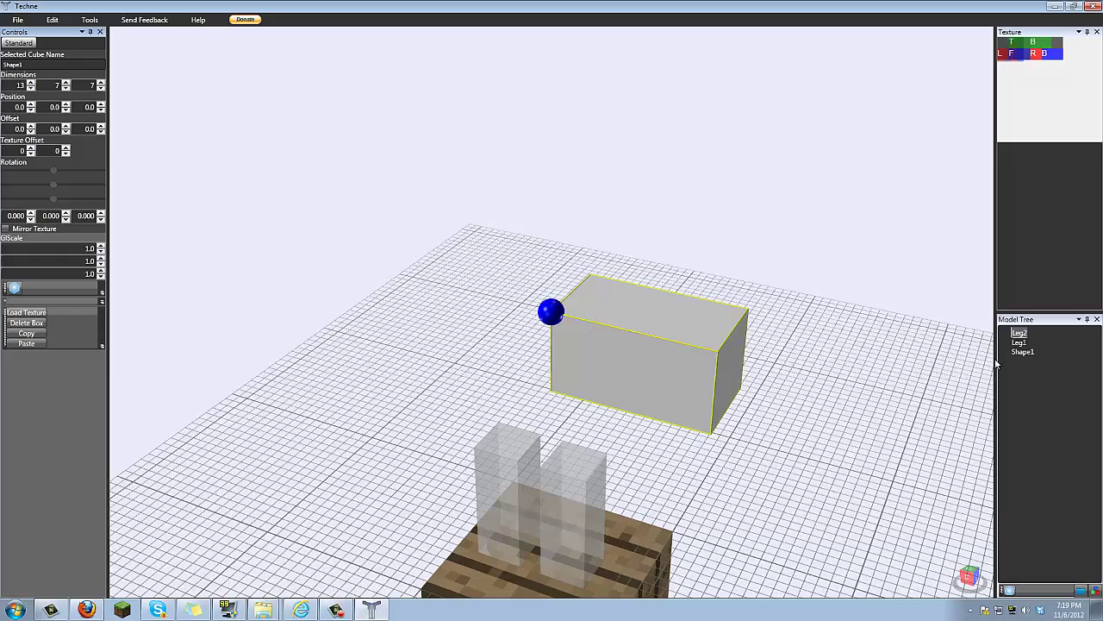
# - Rename the Shape1 cube as Body in the model tree
pyautogui.click(1023, 355)
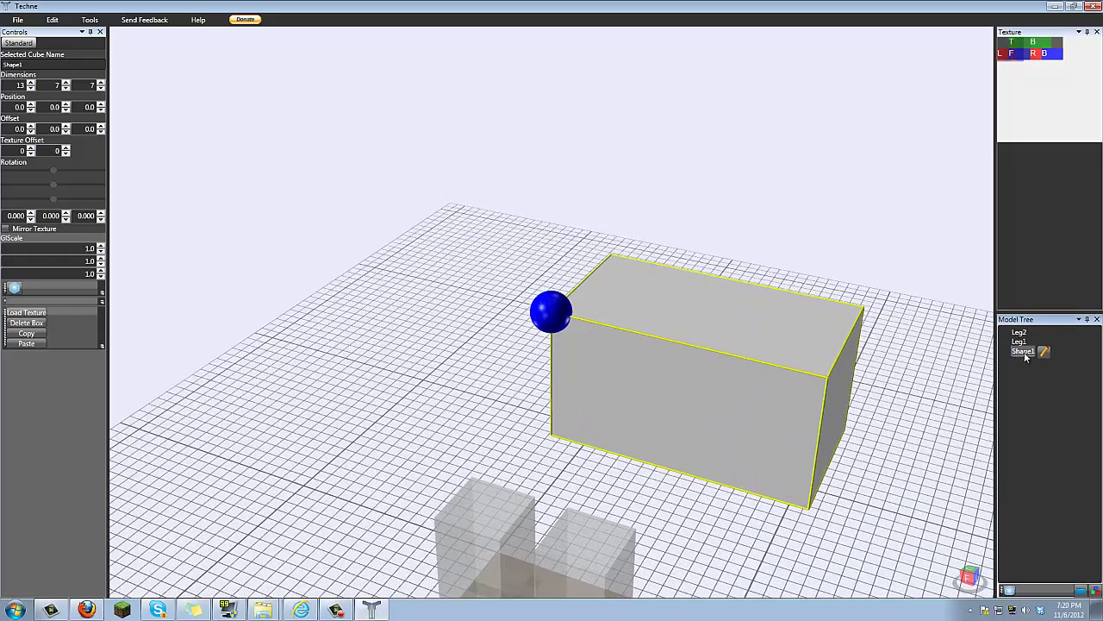
pyautogui.click(1024, 352)
pyautogui.moveTo(1039, 354); pyautogui.dragTo(1014, 358)
pyautogui.click(1077, 352)
pyautogui.scroll(-4, 689, 327)
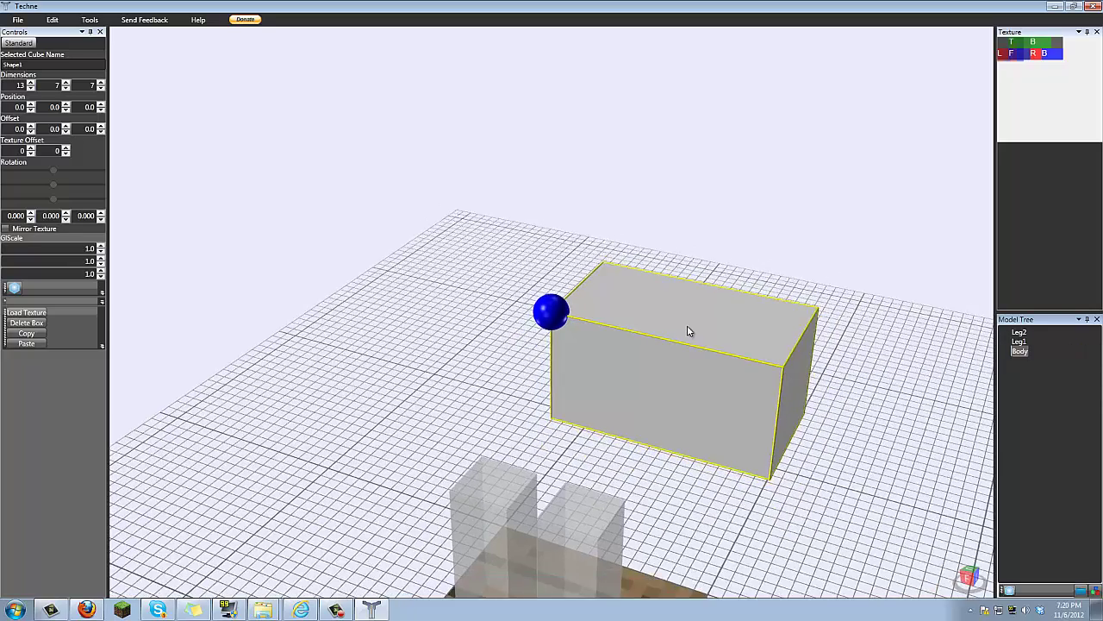
pyautogui.moveTo(625, 360); pyautogui.dragTo(557, 431, button='right')
pyautogui.moveTo(569, 529); pyautogui.dragTo(602, 392, button='right')
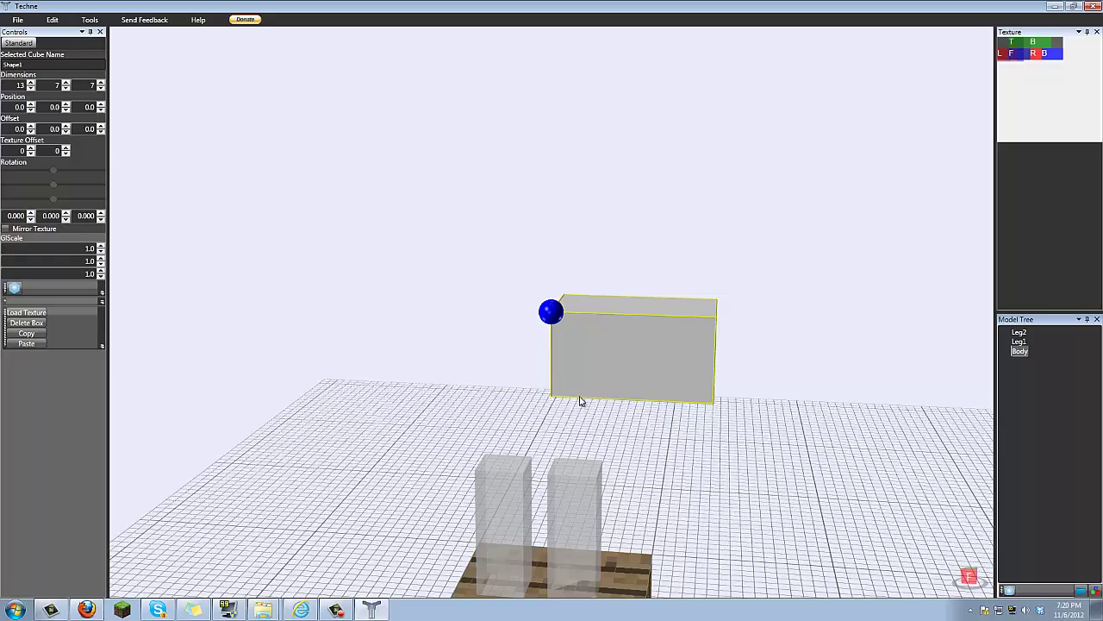
pyautogui.moveTo(572, 483); pyautogui.dragTo(619, 457, button='right')
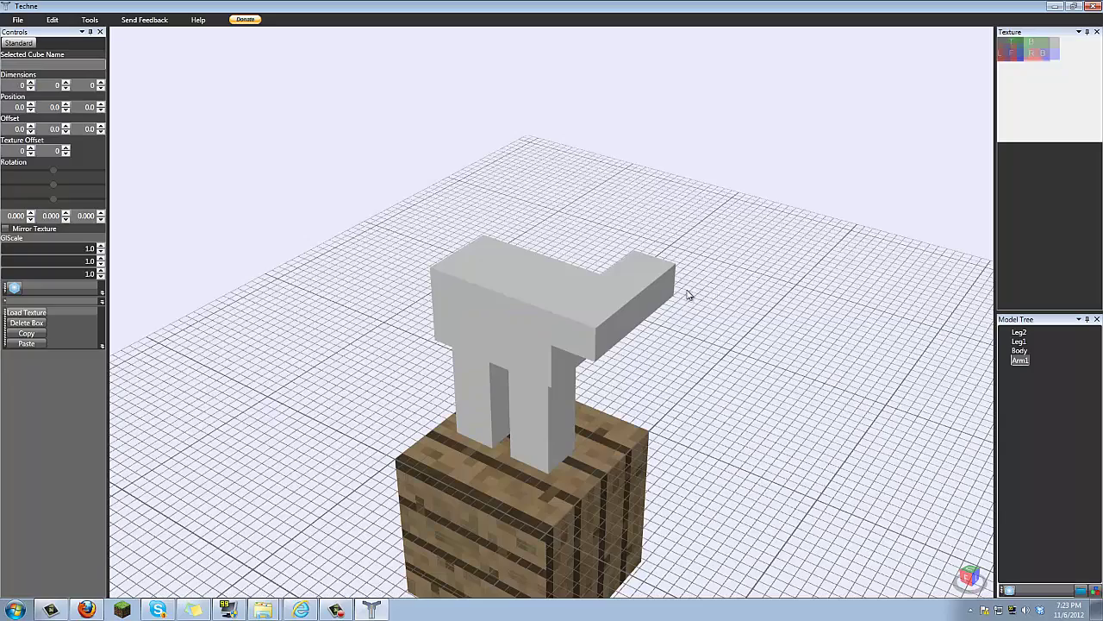
# - Select the Arm1 cube and set its second offset to -1
pyautogui.moveTo(669, 336)
pyautogui.mouseDown(button='right')
pyautogui.moveTo(677, 328)
pyautogui.moveTo(670, 318)
pyautogui.moveTo(672, 335)
pyautogui.moveTo(651, 312)
pyautogui.moveTo(664, 345)
pyautogui.moveTo(635, 288)
pyautogui.mouseUp(button='right')
pyautogui.click(651, 319)
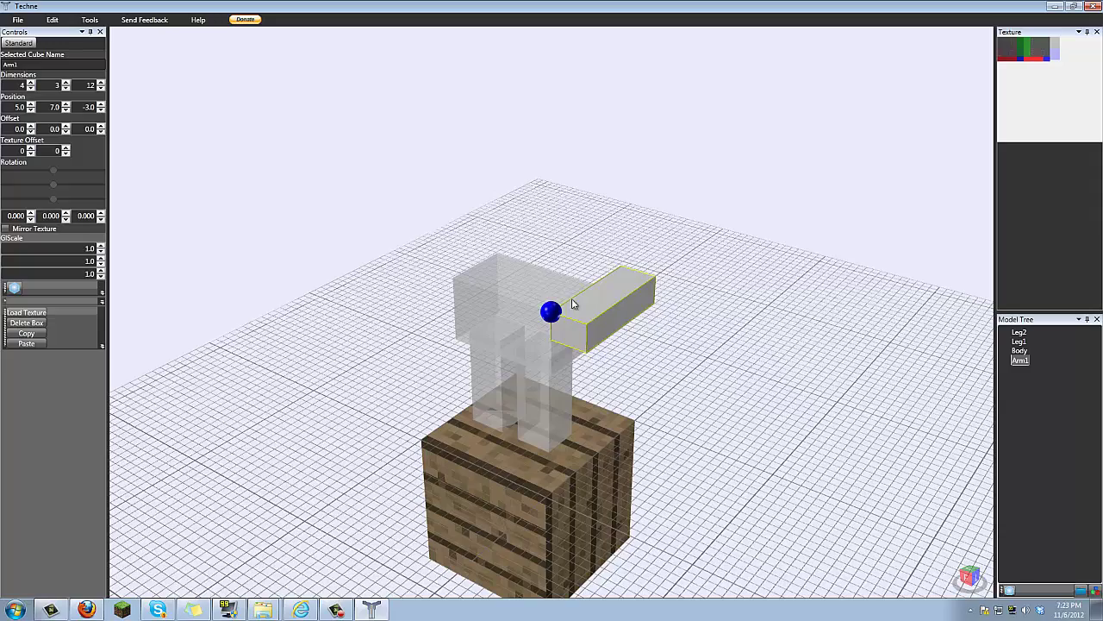
pyautogui.moveTo(573, 304); pyautogui.dragTo(639, 363, button='right')
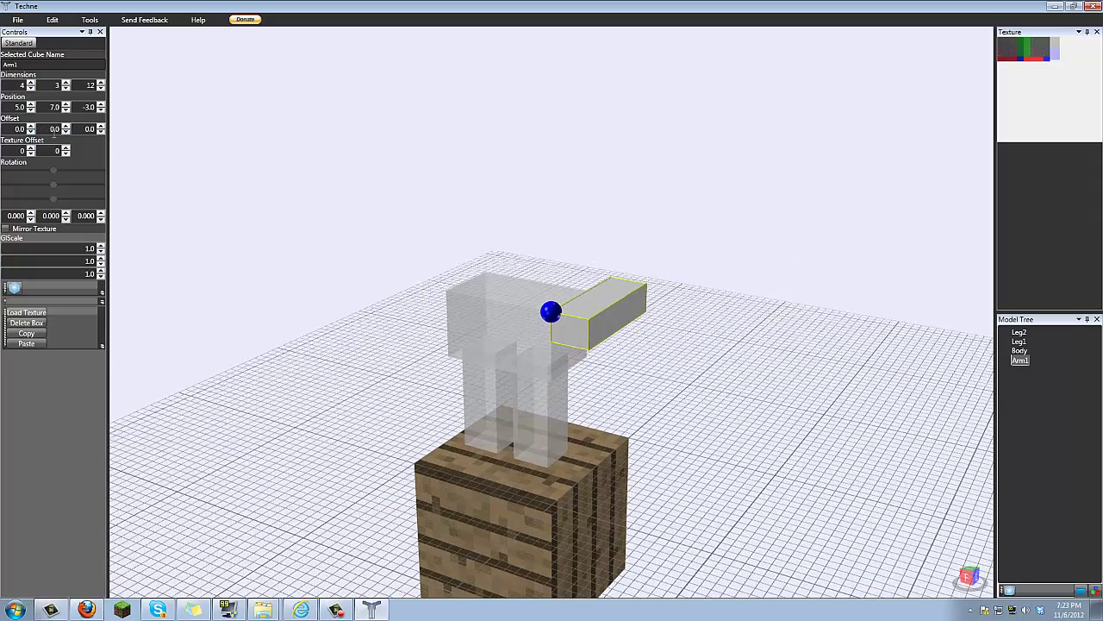
pyautogui.click(30, 131)
pyautogui.click(30, 125)
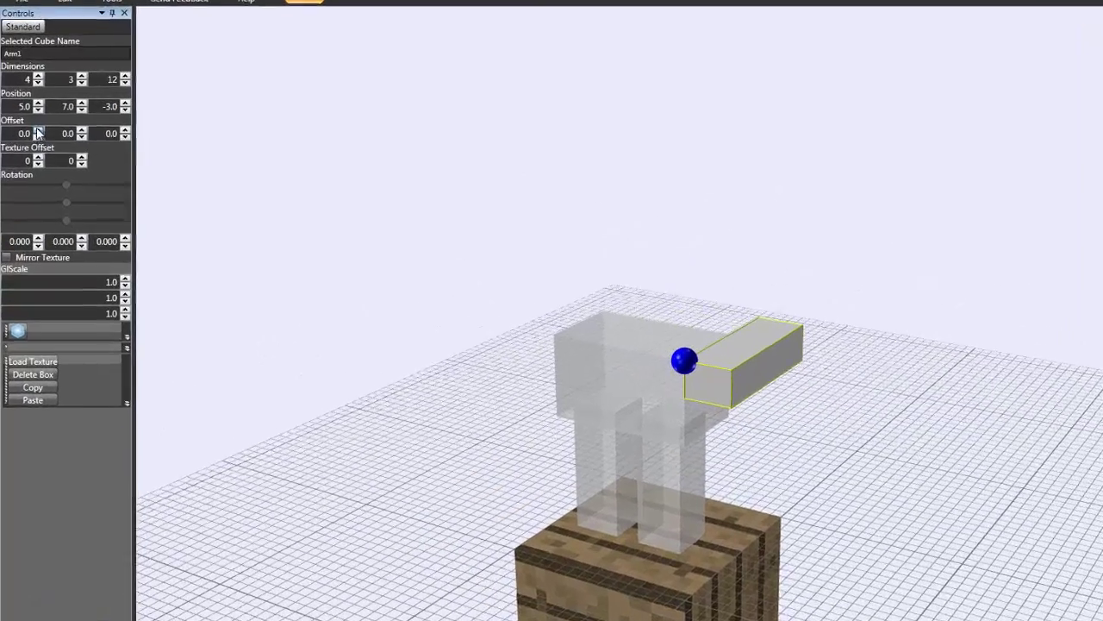
pyautogui.click(65, 132)
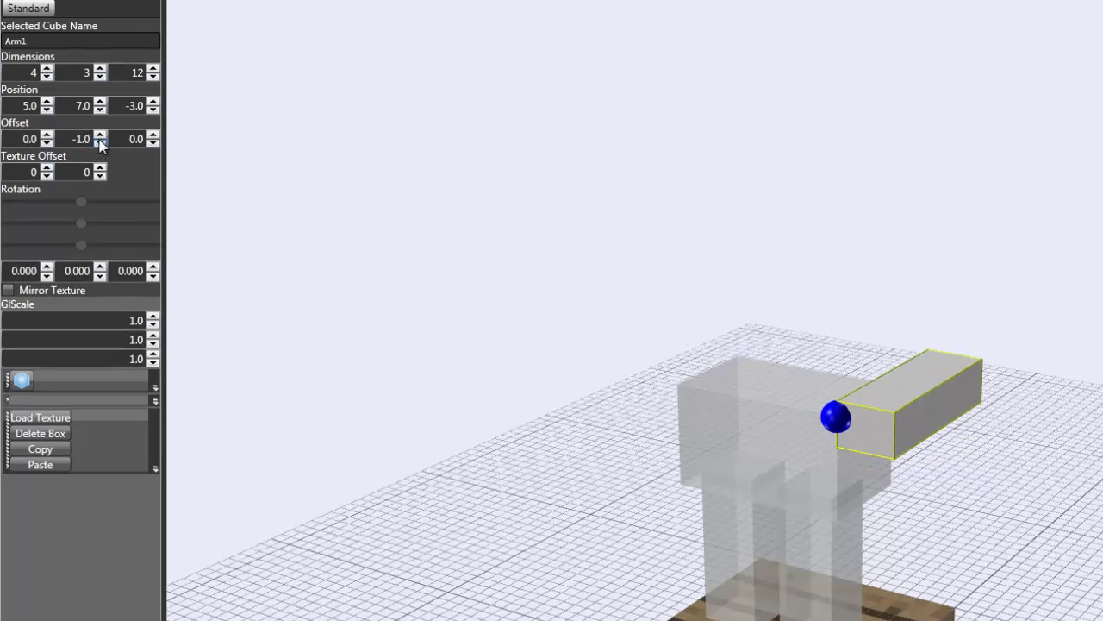
pyautogui.click(100, 144)
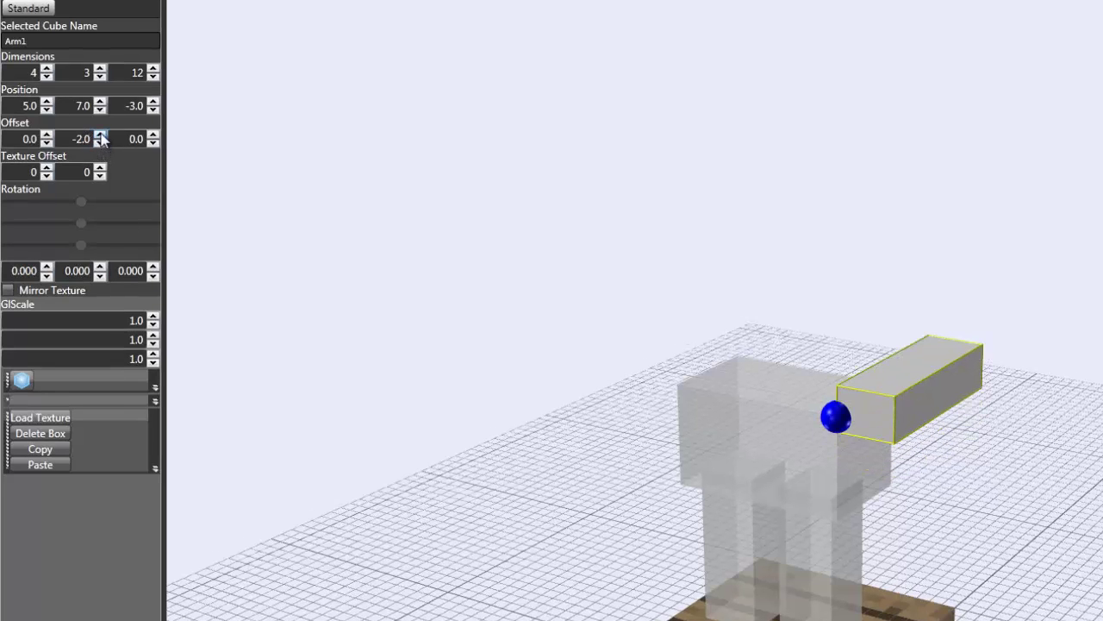
pyautogui.click(100, 136)
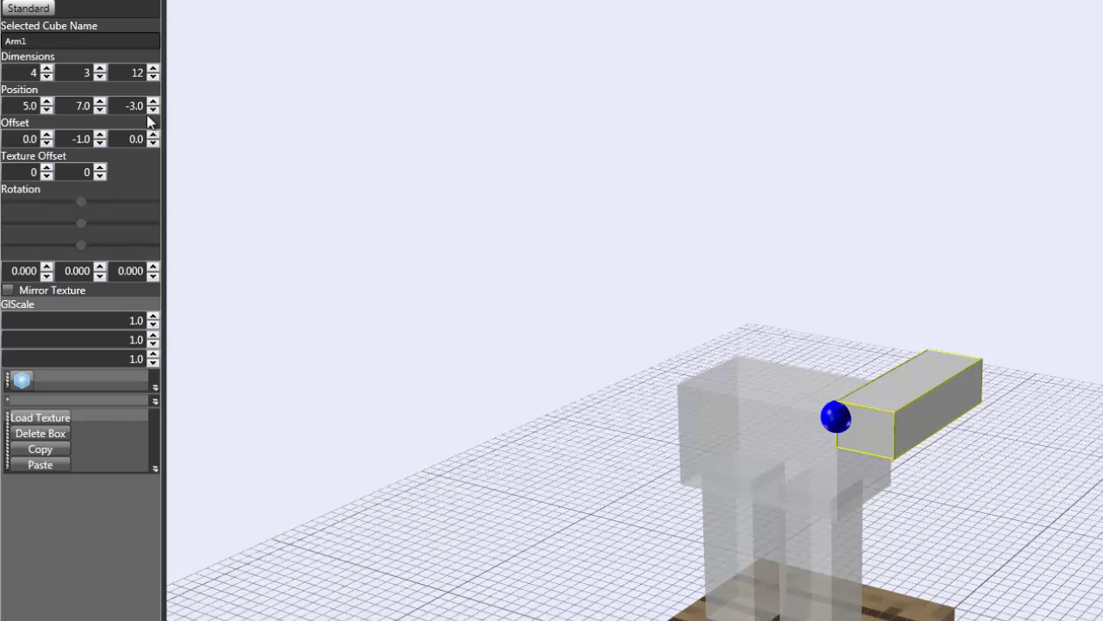
# - Set the third offset of Arm1 to -9 so the arm extends along the body's side
pyautogui.click(153, 144)
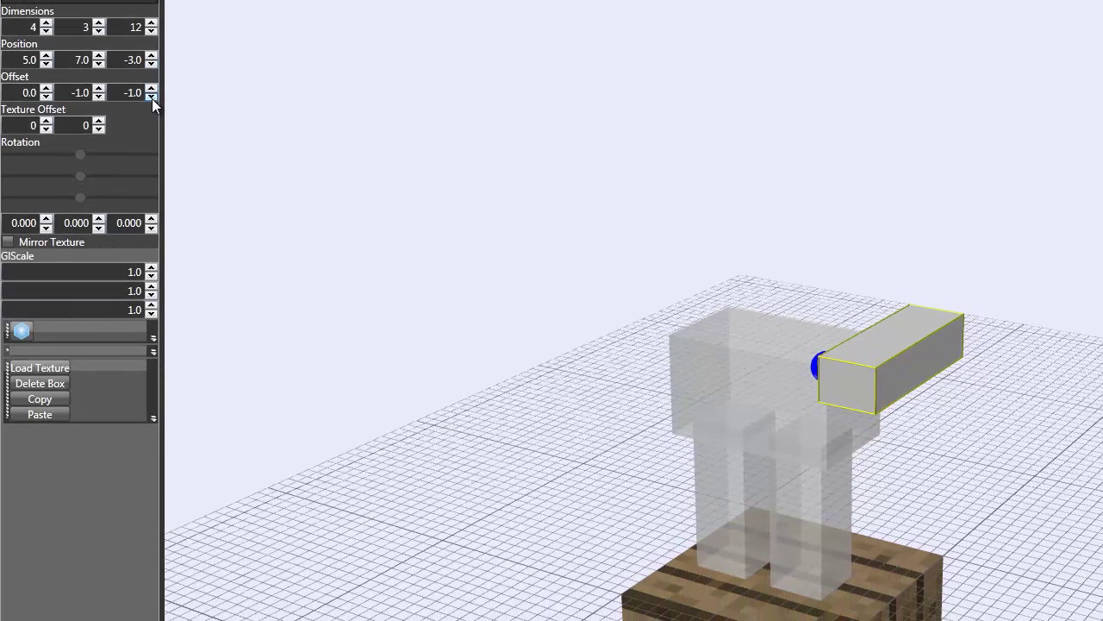
pyautogui.moveTo(151, 98); pyautogui.dragTo(152, 90)
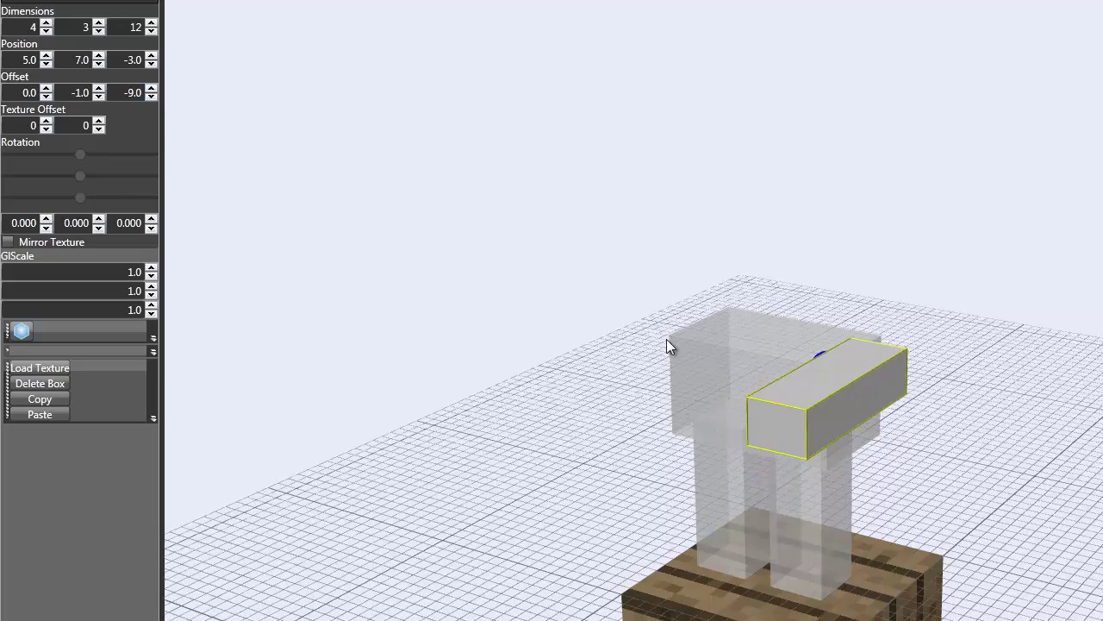
pyautogui.moveTo(667, 339); pyautogui.dragTo(773, 309)
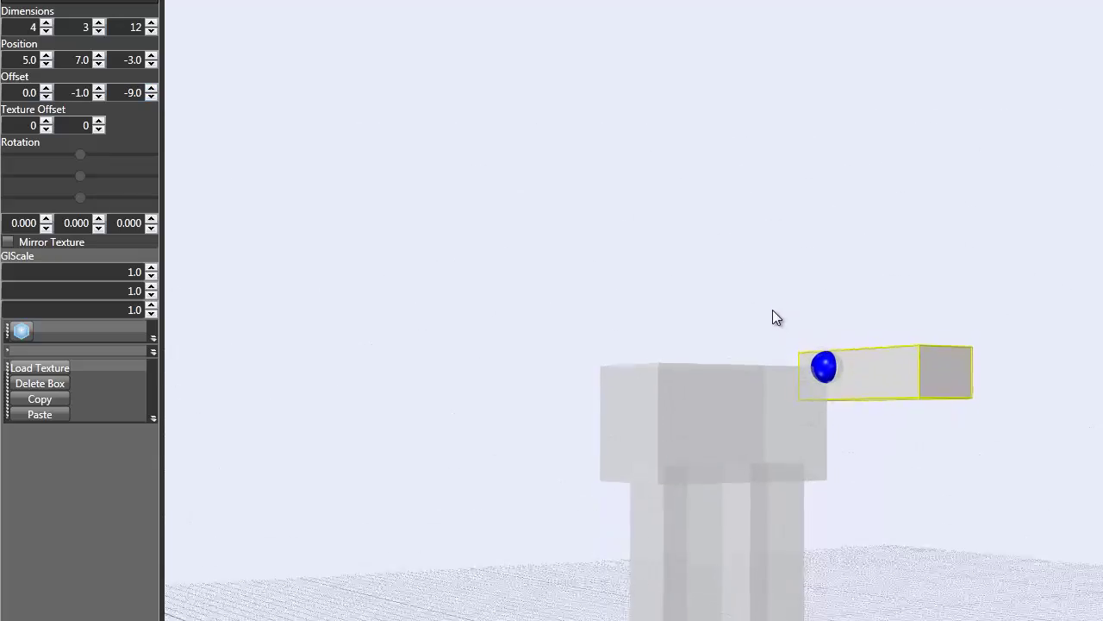
# - Set Arm1's second position to 8 and check the arm's placement against the Body cube
pyautogui.click(45, 64)
pyautogui.click(46, 56)
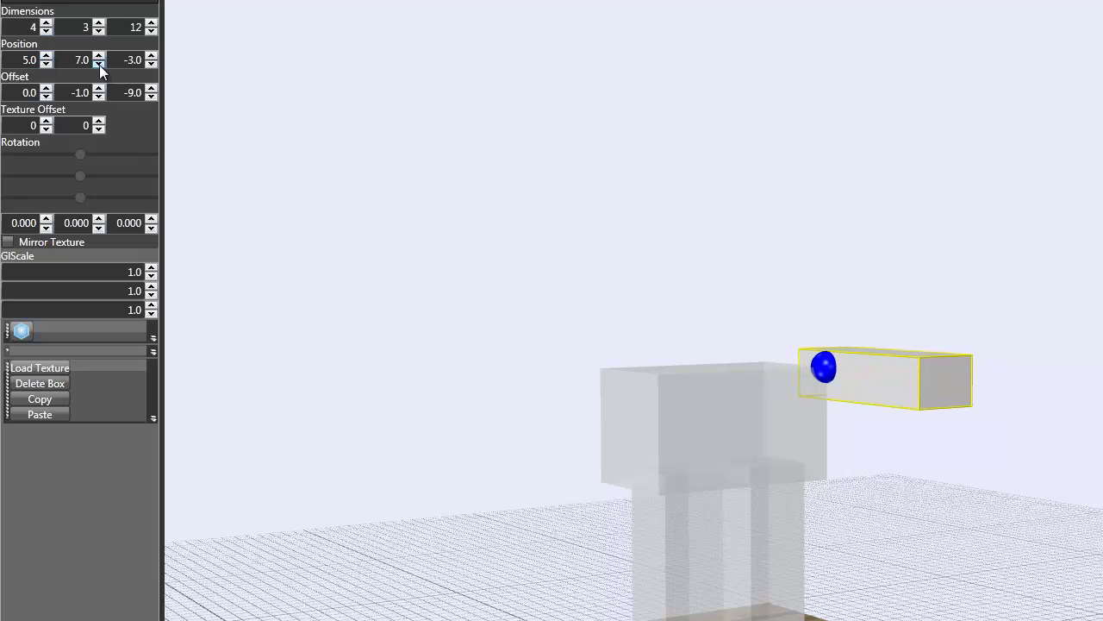
pyautogui.click(99, 65)
pyautogui.click(100, 56)
pyautogui.click(100, 55)
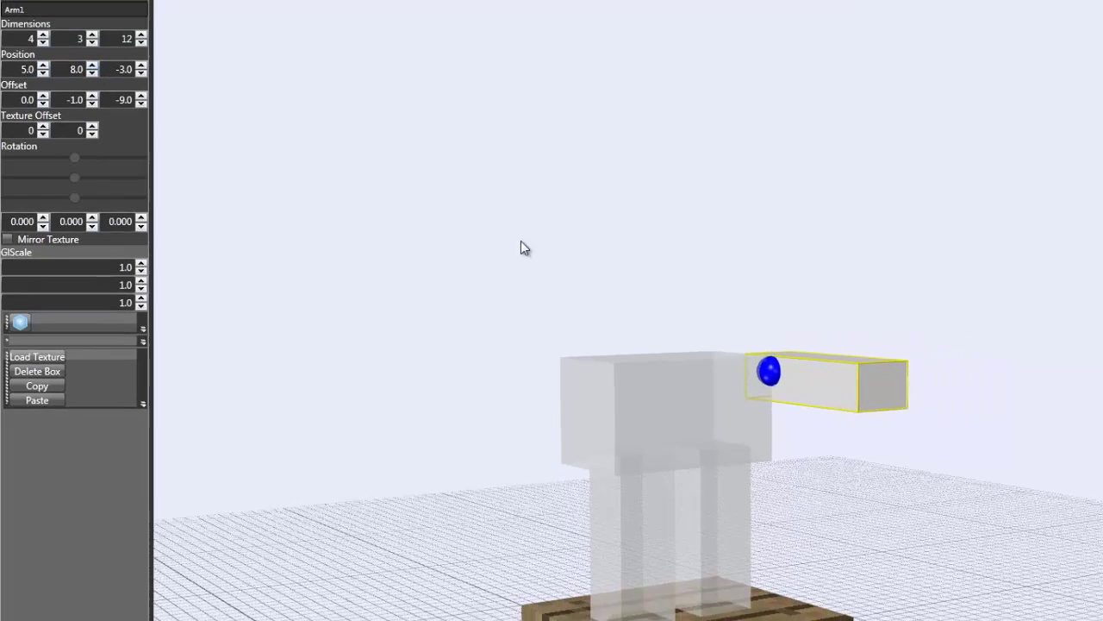
pyautogui.moveTo(559, 251); pyautogui.dragTo(783, 413, button='right')
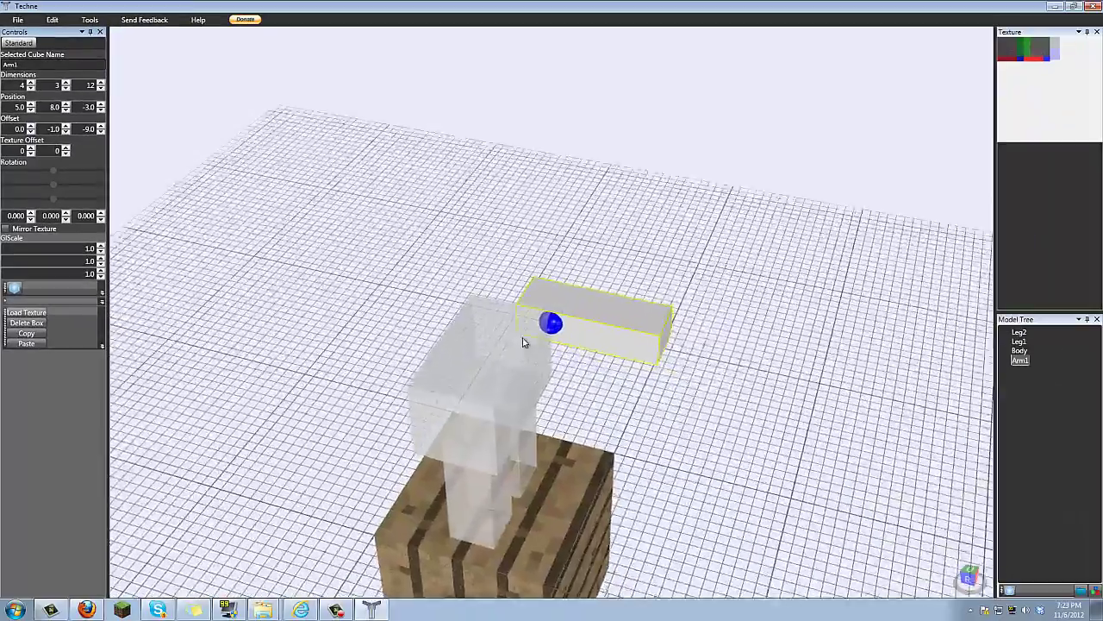
pyautogui.scroll(4, 523, 338)
pyautogui.moveTo(556, 342)
pyautogui.mouseDown(button='right')
pyautogui.moveTo(522, 336)
pyautogui.moveTo(581, 340)
pyautogui.moveTo(575, 330)
pyautogui.mouseUp(button='right')
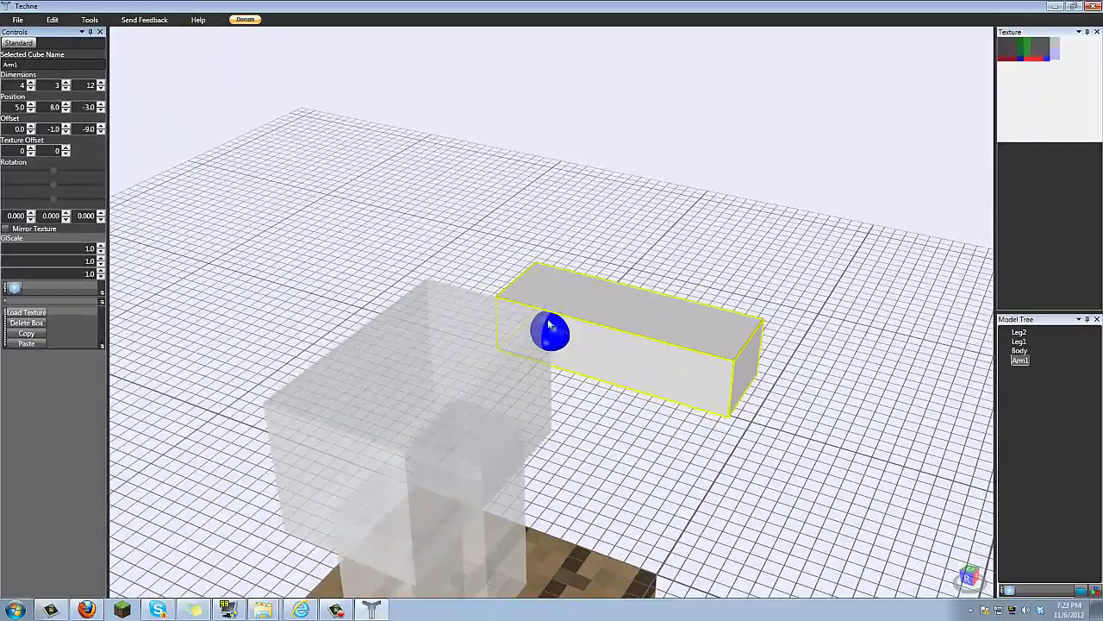
pyautogui.click(511, 367)
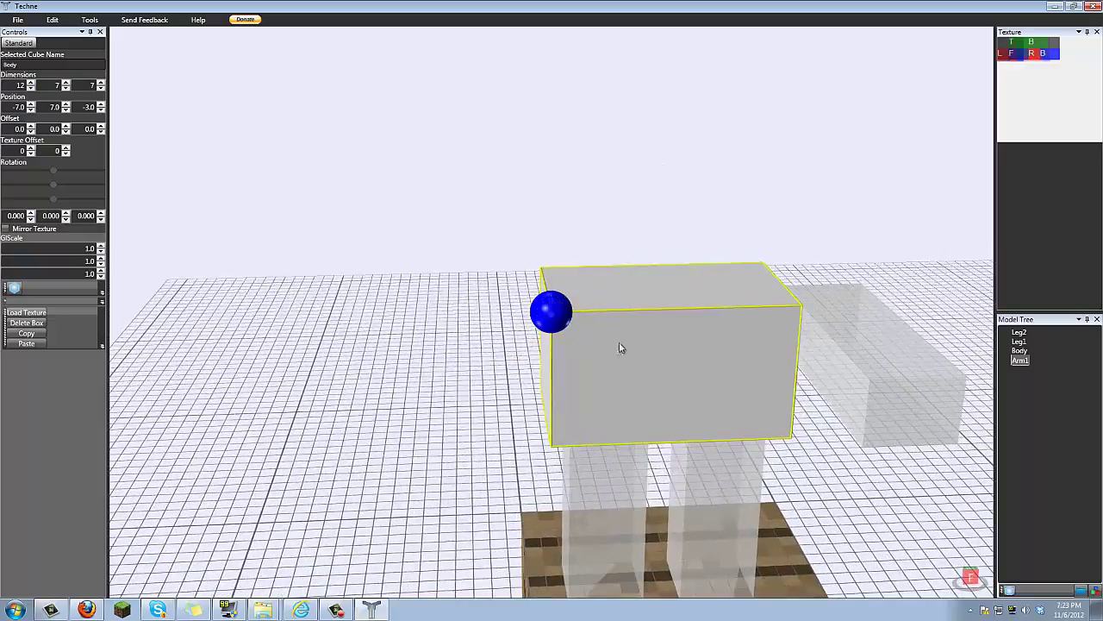
pyautogui.click(899, 339)
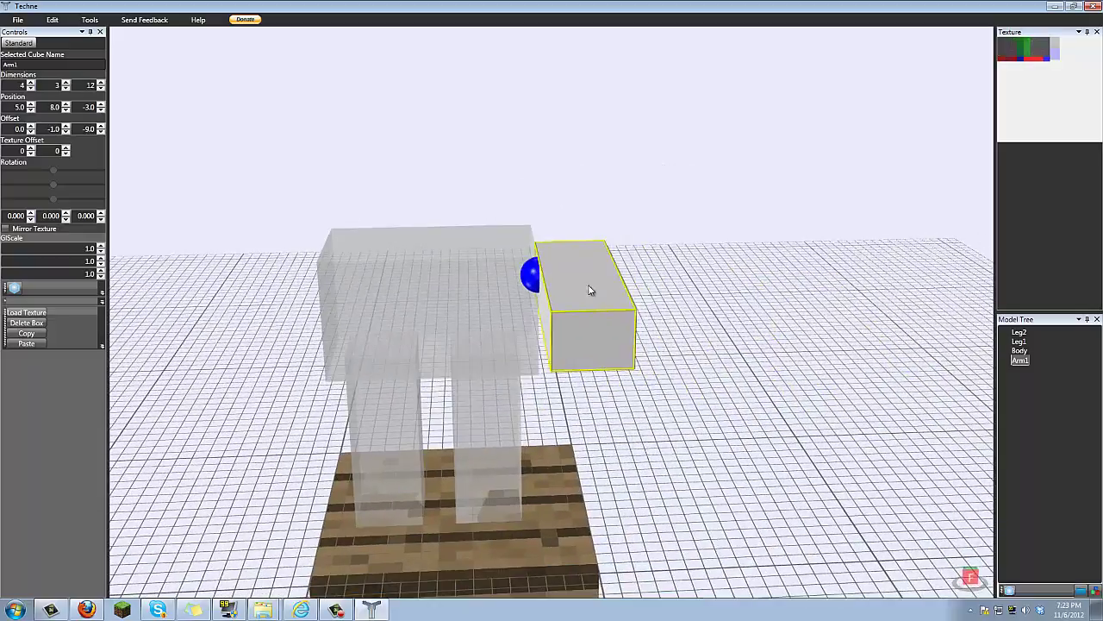
# - Paste a copy of Arm1 and set the copy's offsets to -4, -1 and -10
pyautogui.moveTo(590, 290); pyautogui.dragTo(458, 276, button='right')
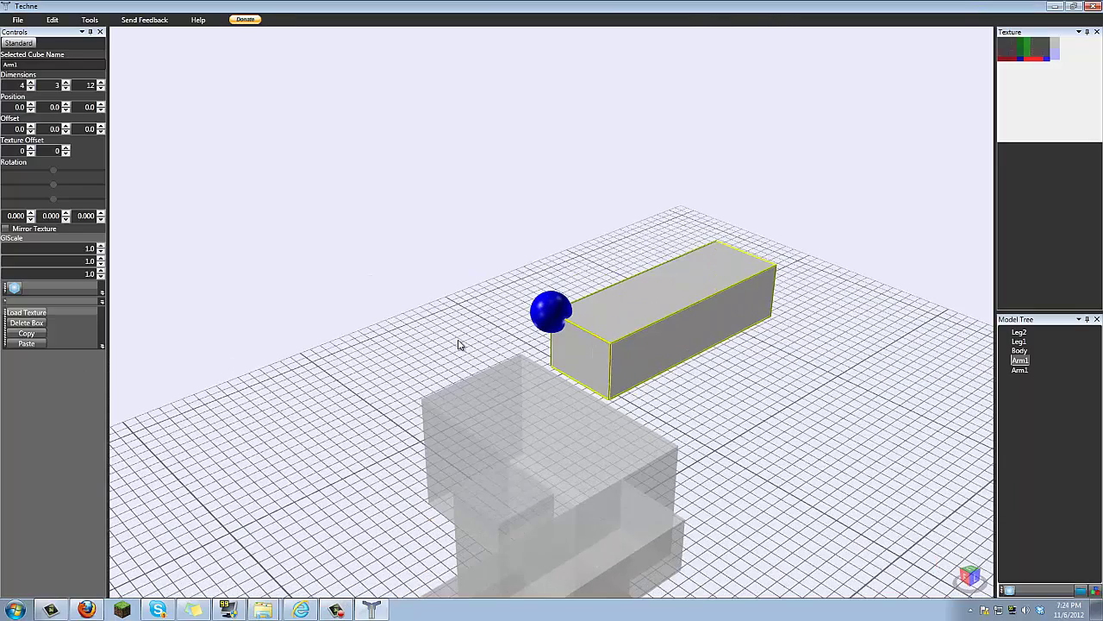
pyautogui.scroll(-4, 31, 131)
pyautogui.scroll(1, 68, 130)
pyautogui.scroll(-10, 101, 131)
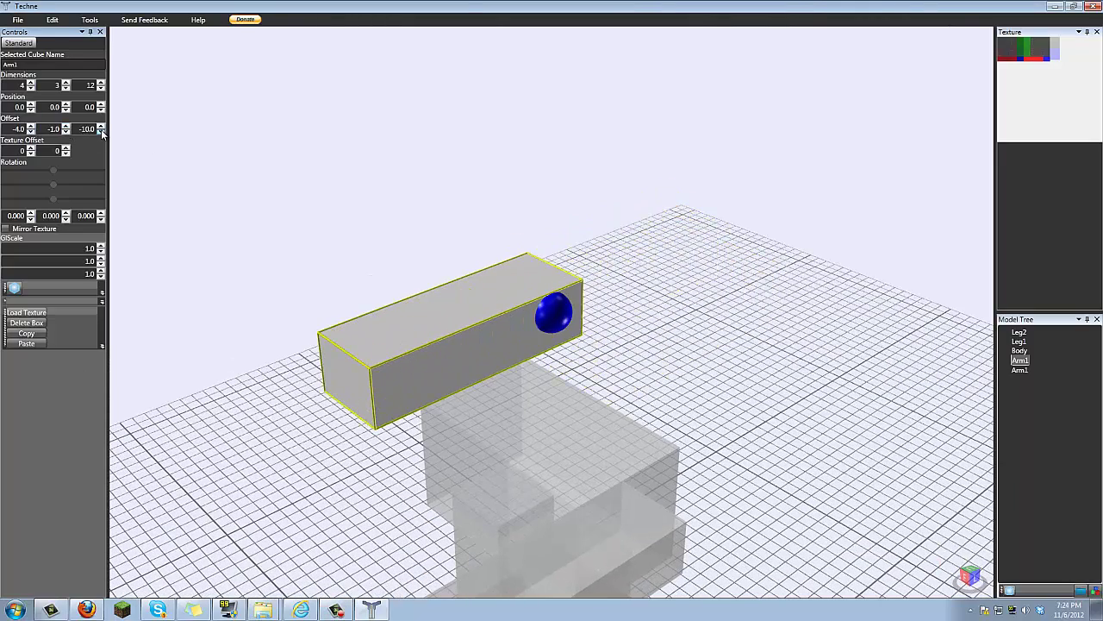
# - Move the copied arm beside the body, on the side opposite the first arm
pyautogui.moveTo(457, 293); pyautogui.dragTo(493, 293, button='right')
pyautogui.scroll(-4, 497, 310)
pyautogui.scroll(-6, 30, 109)
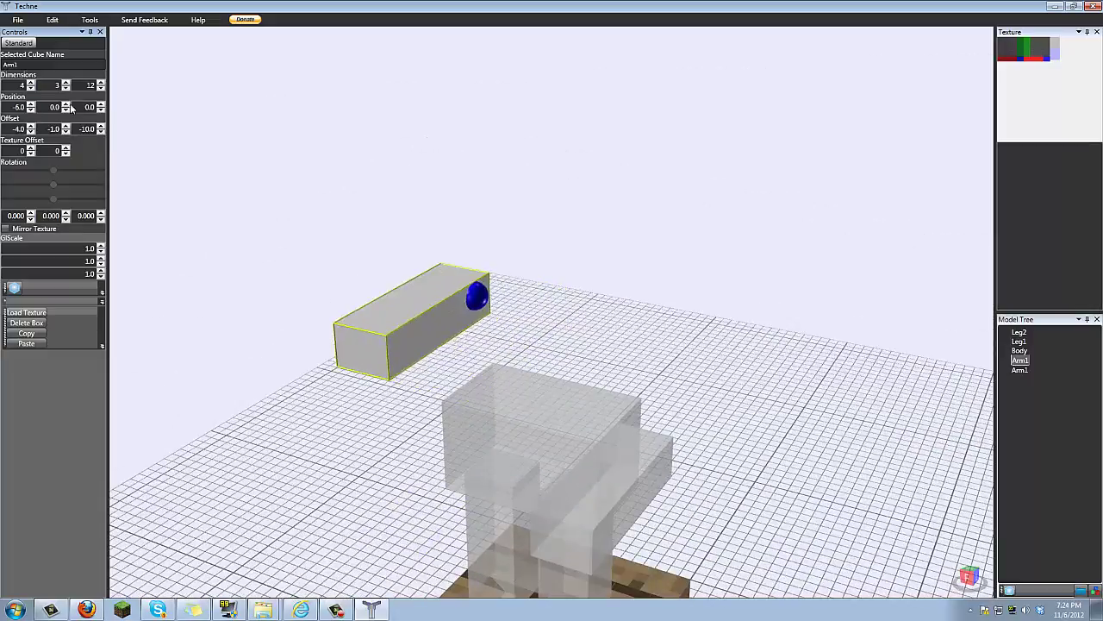
pyautogui.scroll(-2, 68, 107)
pyautogui.scroll(4, 68, 104)
pyautogui.scroll(6, 68, 106)
pyautogui.scroll(-3, 102, 109)
pyautogui.moveTo(370, 310); pyautogui.dragTo(397, 277, button='right')
pyautogui.click(520, 478)
pyautogui.scroll(-5, 628, 321)
pyautogui.moveTo(627, 320); pyautogui.dragTo(560, 293, button='right')
pyautogui.scroll(2, 651, 318)
# - Add a new cube to the model and set its dimensions to 7, 6 and 5
pyautogui.click(16, 289)
pyautogui.scroll(-1, 65, 86)
pyautogui.scroll(5, 65, 85)
pyautogui.scroll(11, 30, 84)
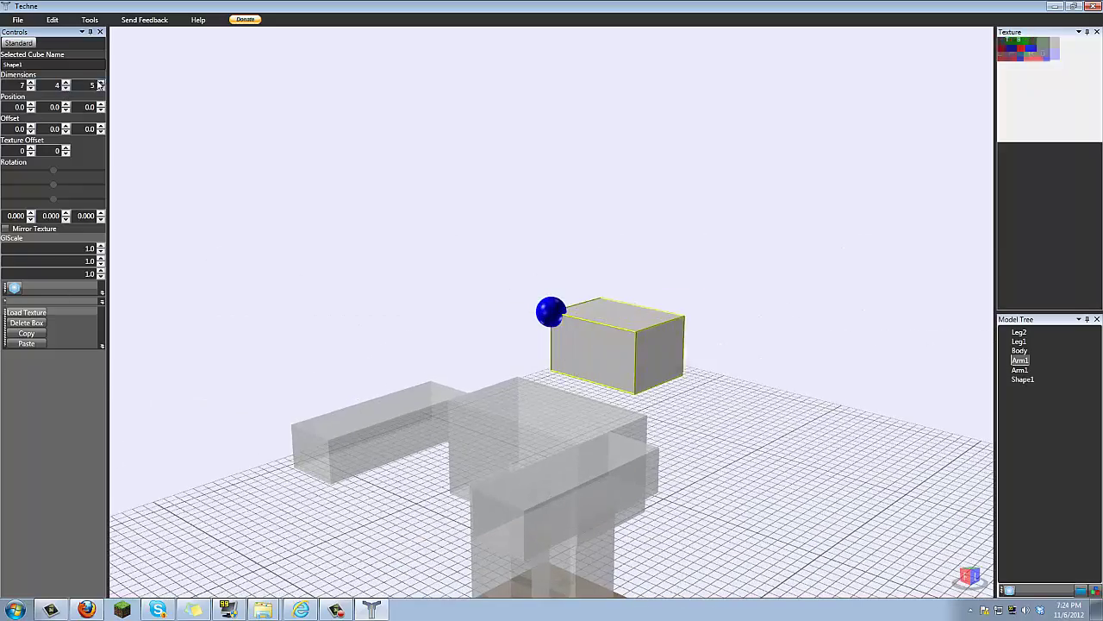
pyautogui.scroll(-2, 99, 84)
pyautogui.scroll(-1, 65, 85)
pyautogui.scroll(3, 66, 85)
pyautogui.moveTo(551, 305); pyautogui.dragTo(583, 324, button='right')
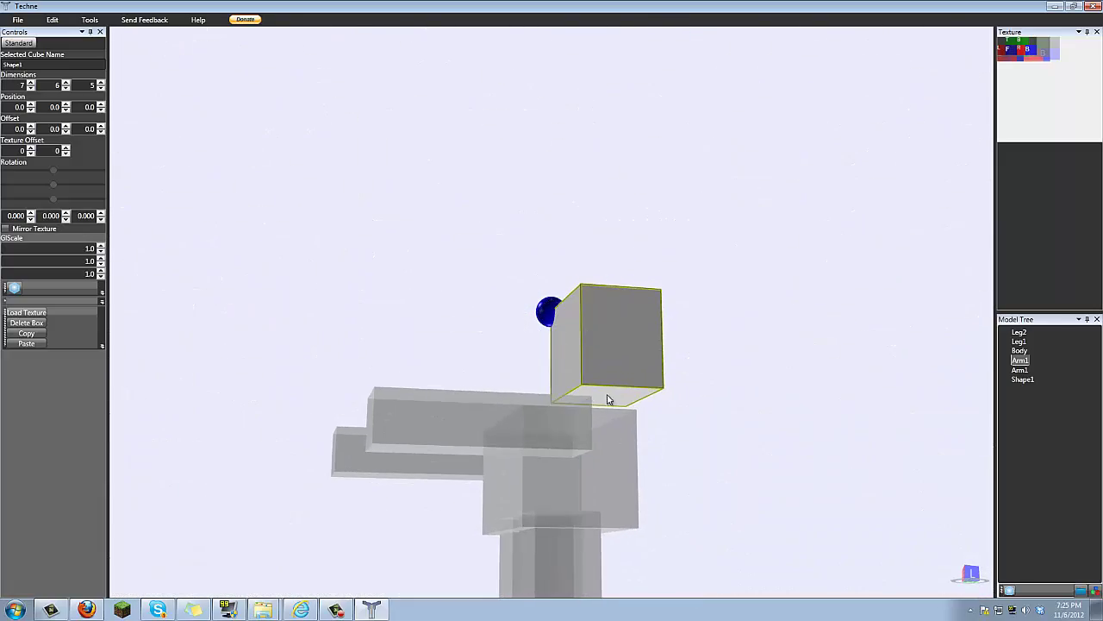
# - Set the new cube's first offset to -3
pyautogui.moveTo(592, 398); pyautogui.dragTo(588, 331, button='right')
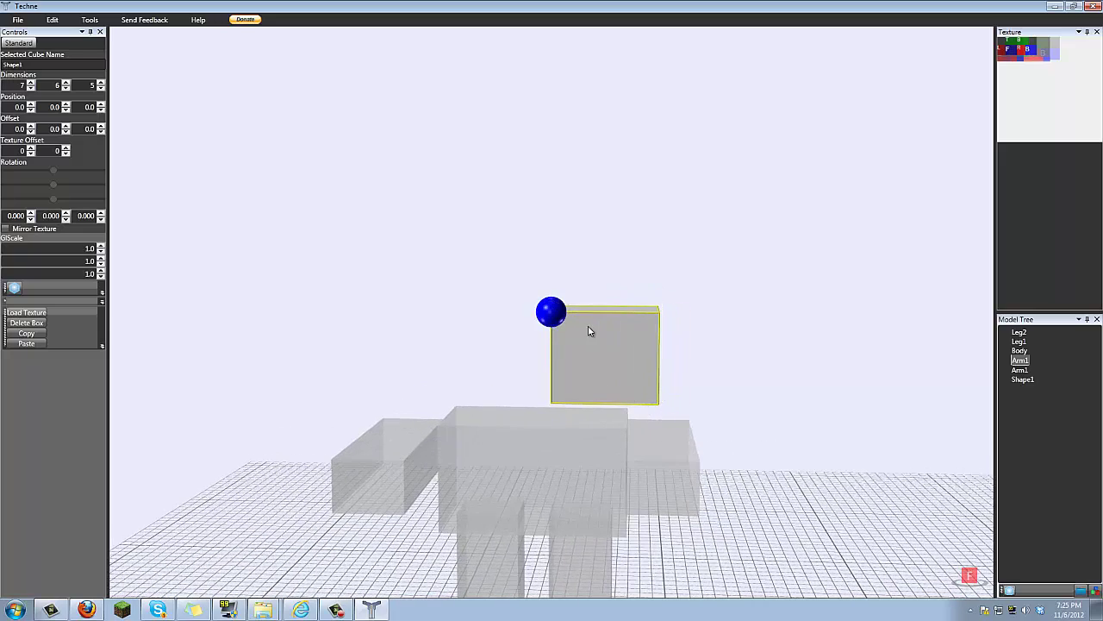
pyautogui.click(30, 132)
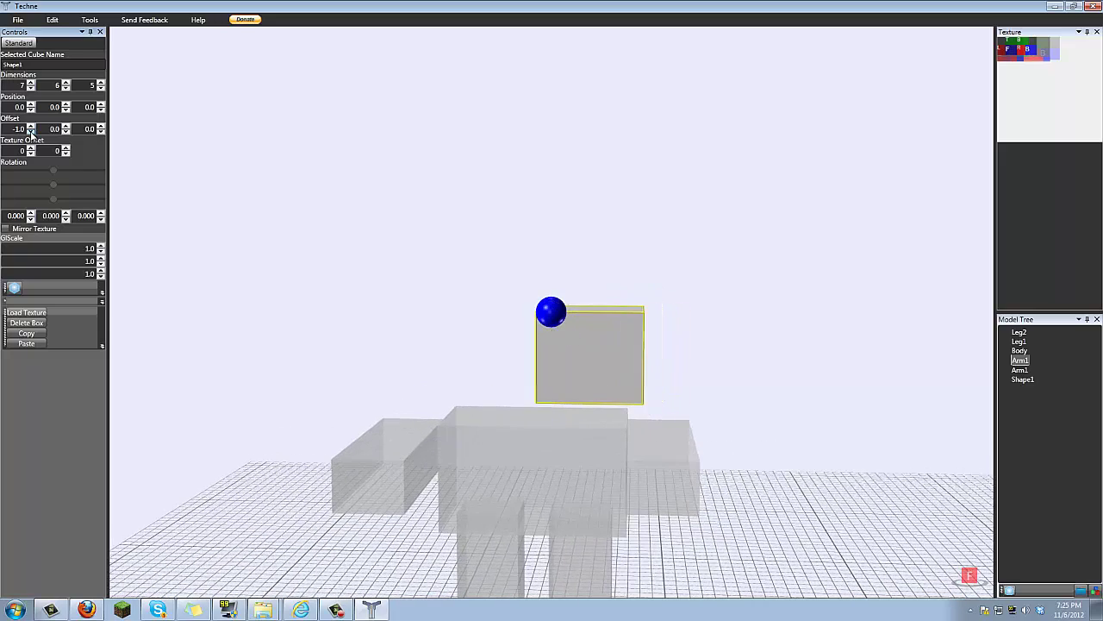
pyautogui.click(30, 132)
pyautogui.click(31, 132)
pyautogui.moveTo(222, 214); pyautogui.dragTo(266, 273, button='right')
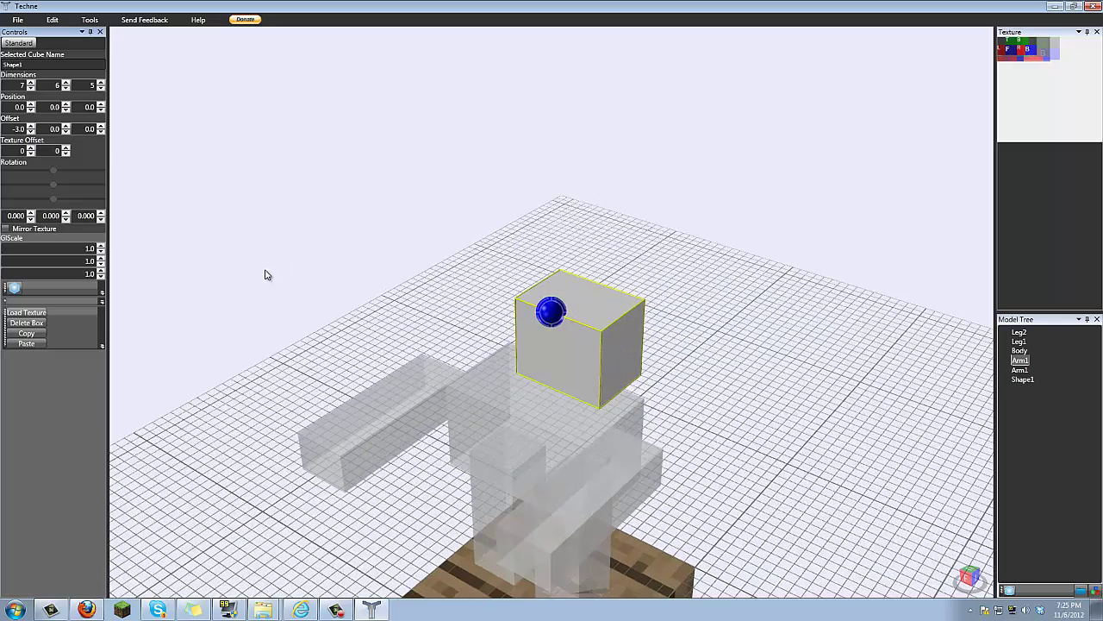
# - Set the new cube's second offset to -6 so it sits above its pivot point
pyautogui.click(64, 133)
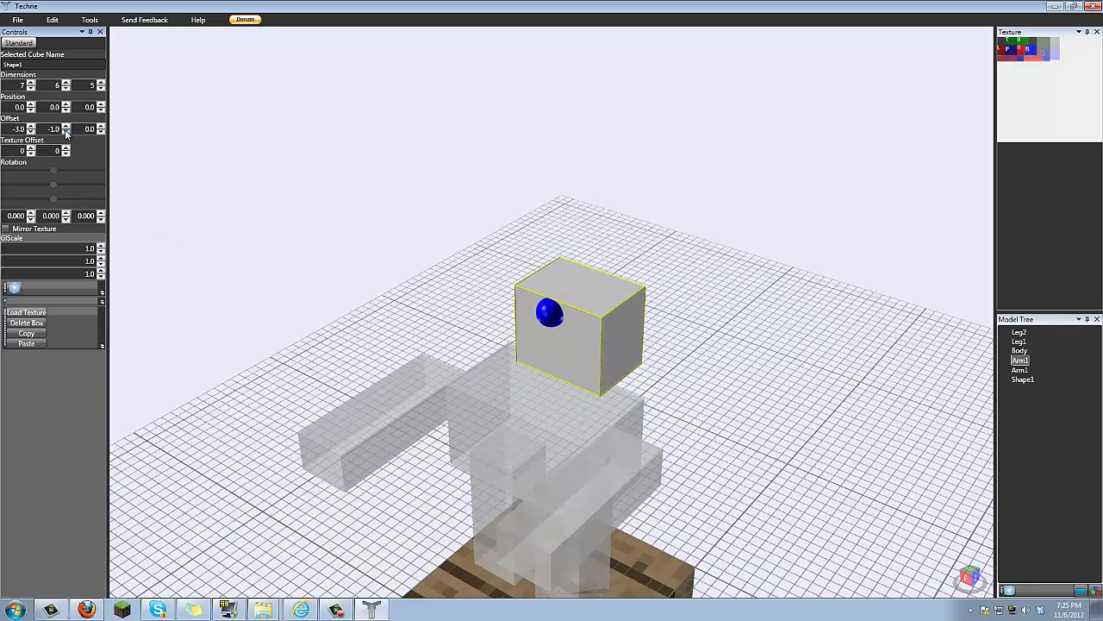
pyautogui.click(64, 134)
pyautogui.click(64, 134)
pyautogui.click(64, 134)
pyautogui.click(64, 134)
pyautogui.click(64, 133)
# - Set the new cube's third offset to -2
pyautogui.moveTo(361, 250); pyautogui.dragTo(350, 221, button='right')
pyautogui.click(101, 132)
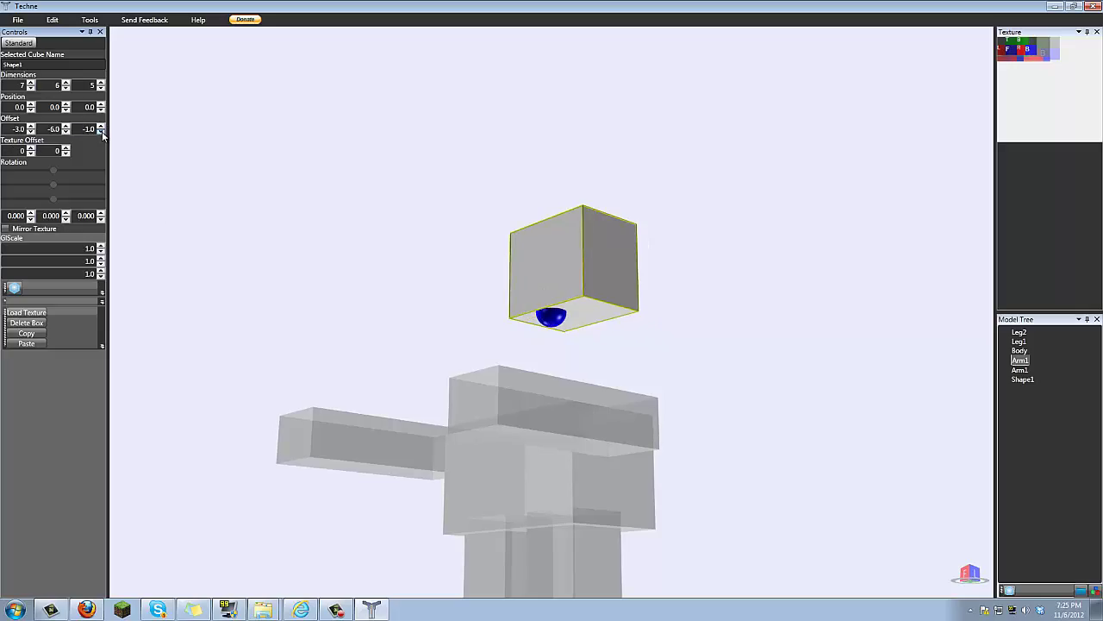
pyautogui.click(100, 132)
pyautogui.moveTo(464, 317); pyautogui.dragTo(294, 265, button='right')
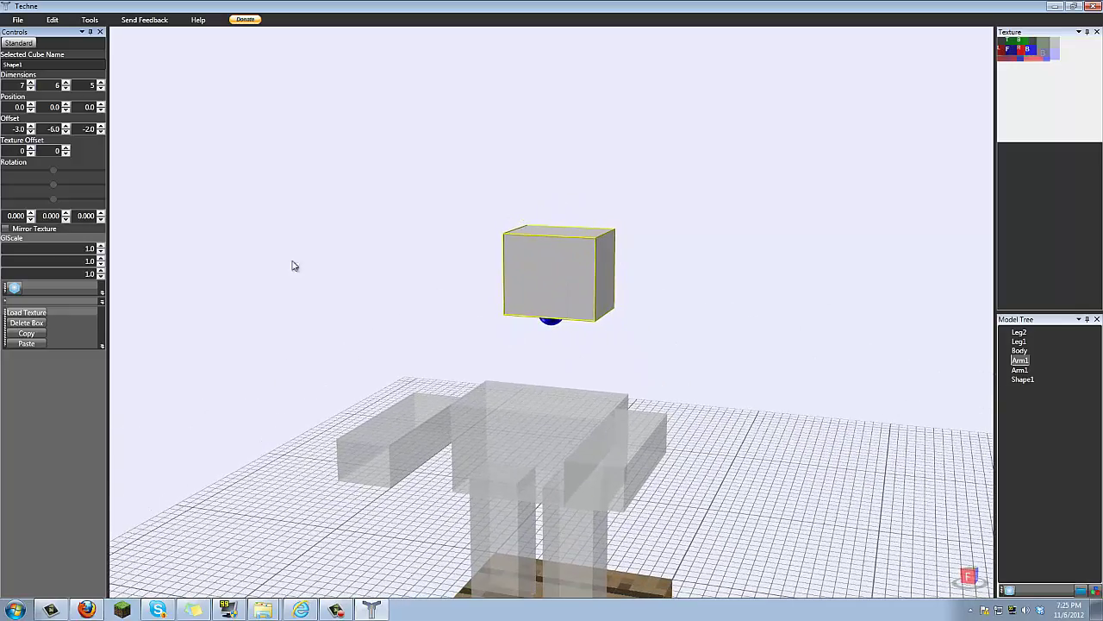
# - Place the new cube on top of the body by setting its first position to -2 and second position to 7
pyautogui.click(31, 110)
pyautogui.click(67, 110)
pyautogui.click(66, 102)
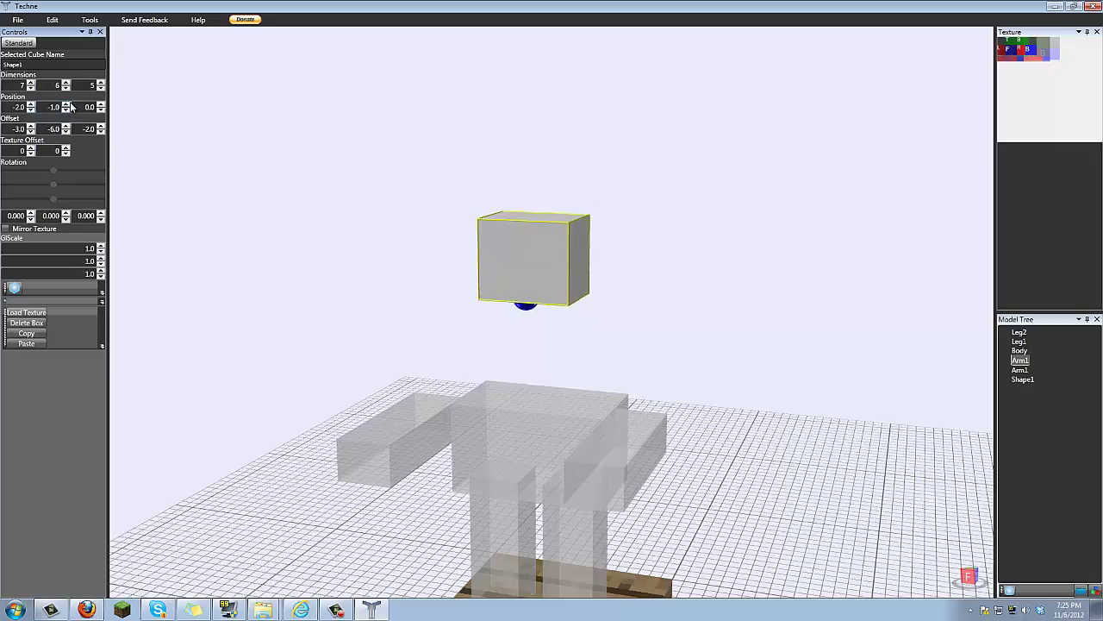
pyautogui.click(67, 103)
pyautogui.click(67, 103)
pyautogui.moveTo(522, 353); pyautogui.dragTo(634, 392, button='right')
pyautogui.scroll(4, 565, 383)
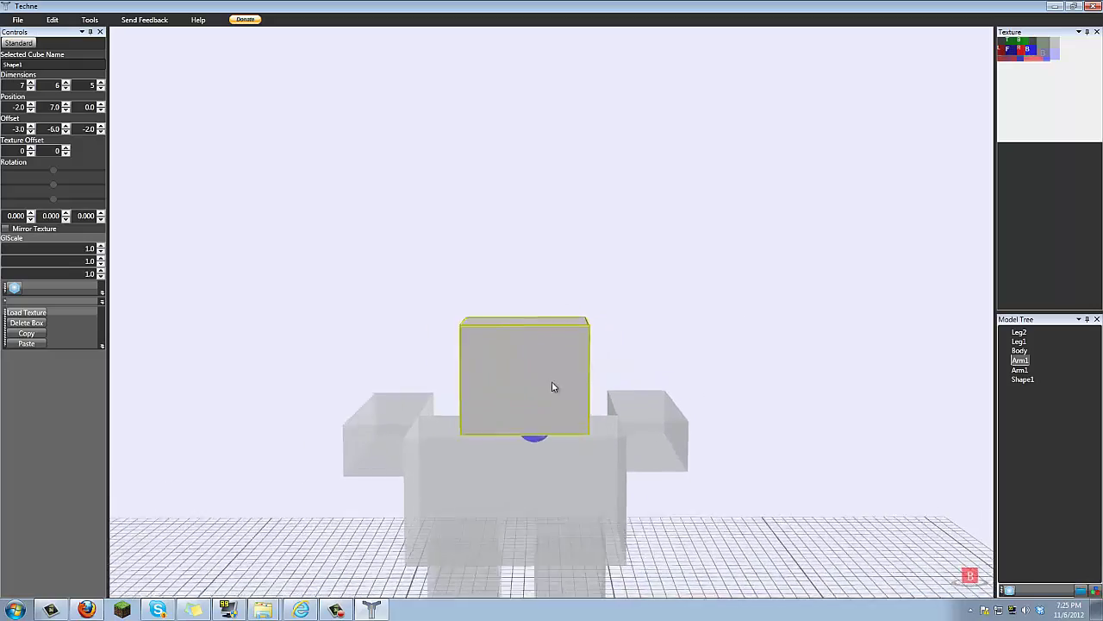
pyautogui.moveTo(425, 437); pyautogui.dragTo(448, 435, button='right')
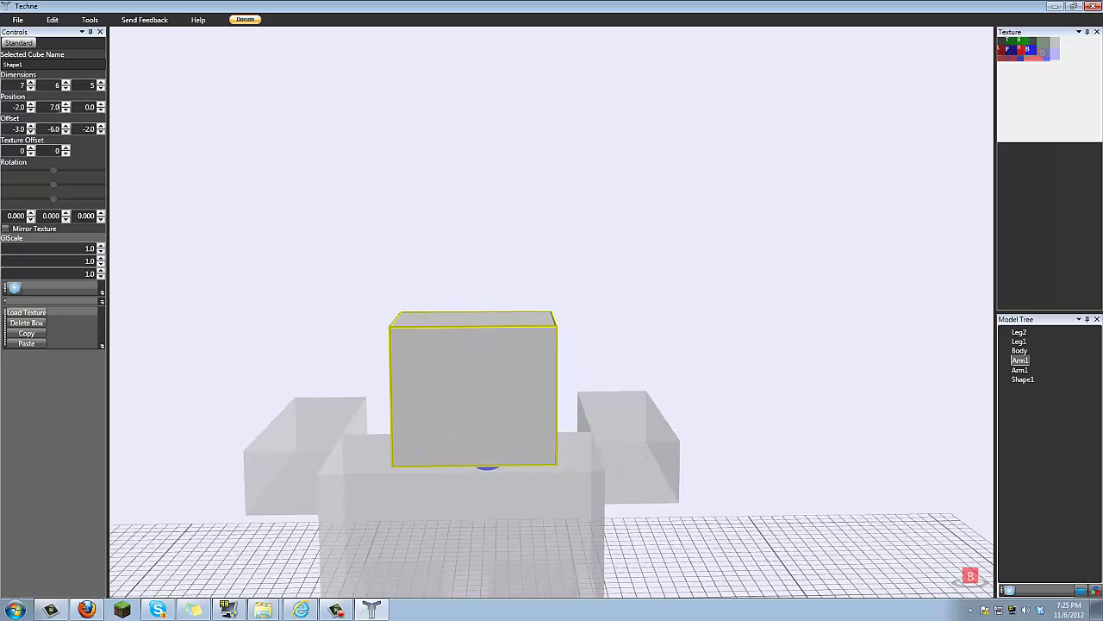
# - Try a second position of 8, then a second dimension of 7 and a third dimension of 6 on the top cube
pyautogui.click(65, 105)
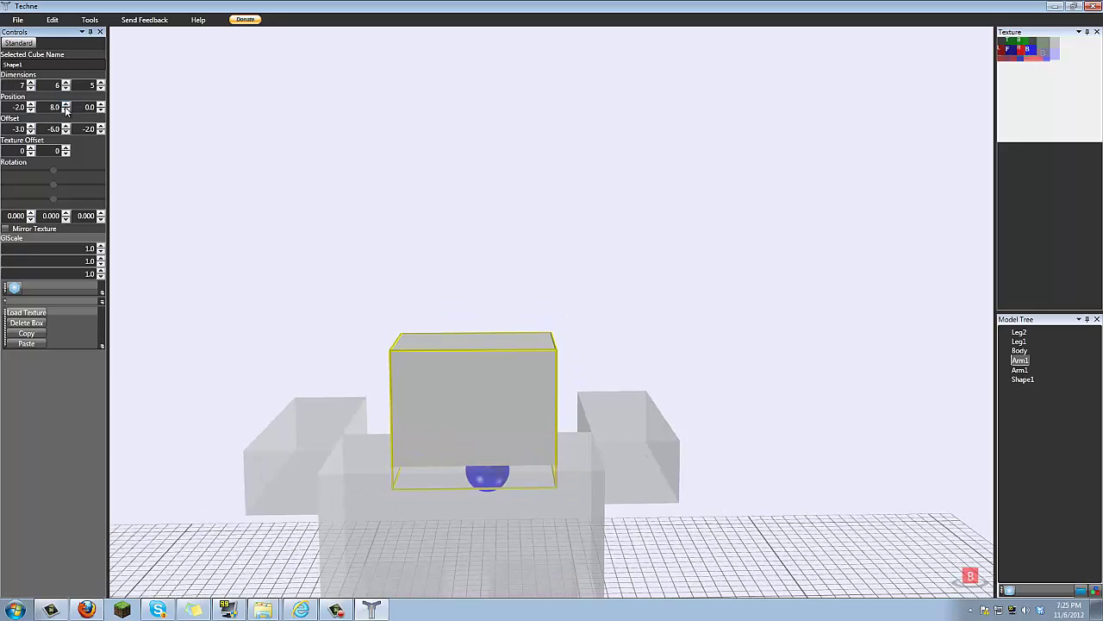
pyautogui.click(66, 110)
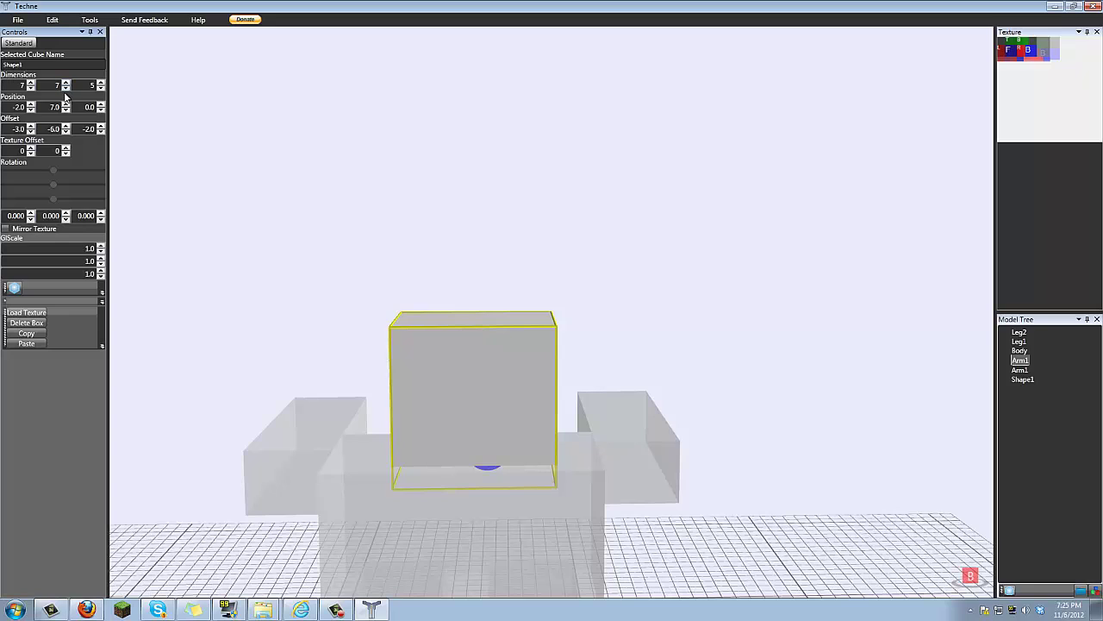
pyautogui.click(65, 88)
pyautogui.click(101, 82)
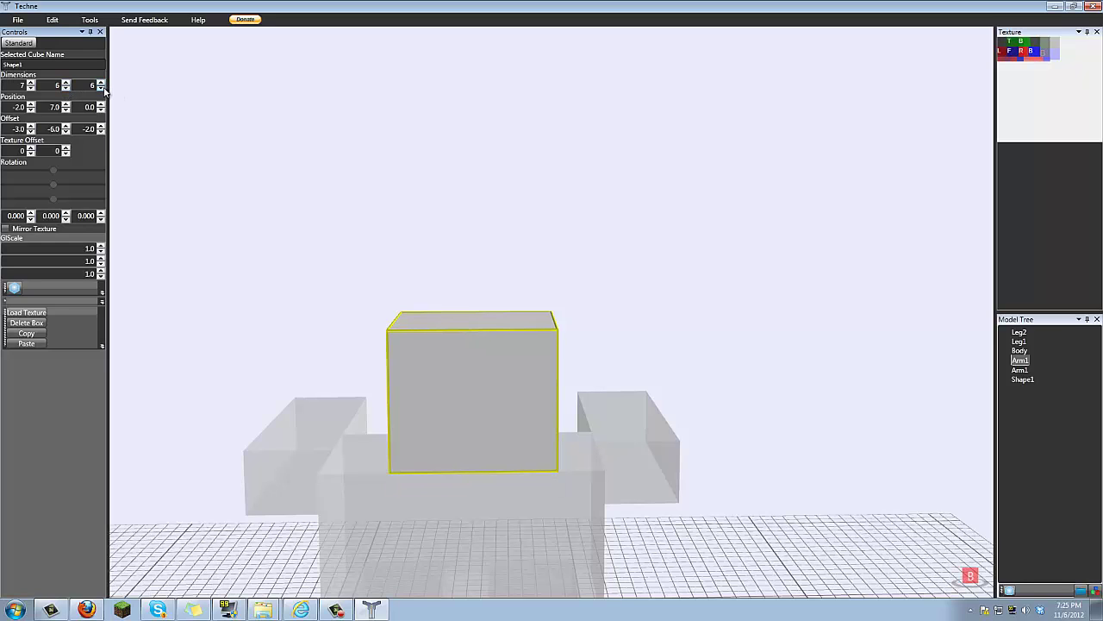
pyautogui.click(101, 88)
# - Widen the cube on top of the body by setting its first dimension to 8
pyautogui.click(30, 83)
pyautogui.moveTo(275, 176); pyautogui.dragTo(607, 265, button='right')
pyautogui.scroll(-7, 628, 326)
pyautogui.moveTo(627, 326); pyautogui.dragTo(635, 377, button='right')
pyautogui.scroll(3, 631, 434)
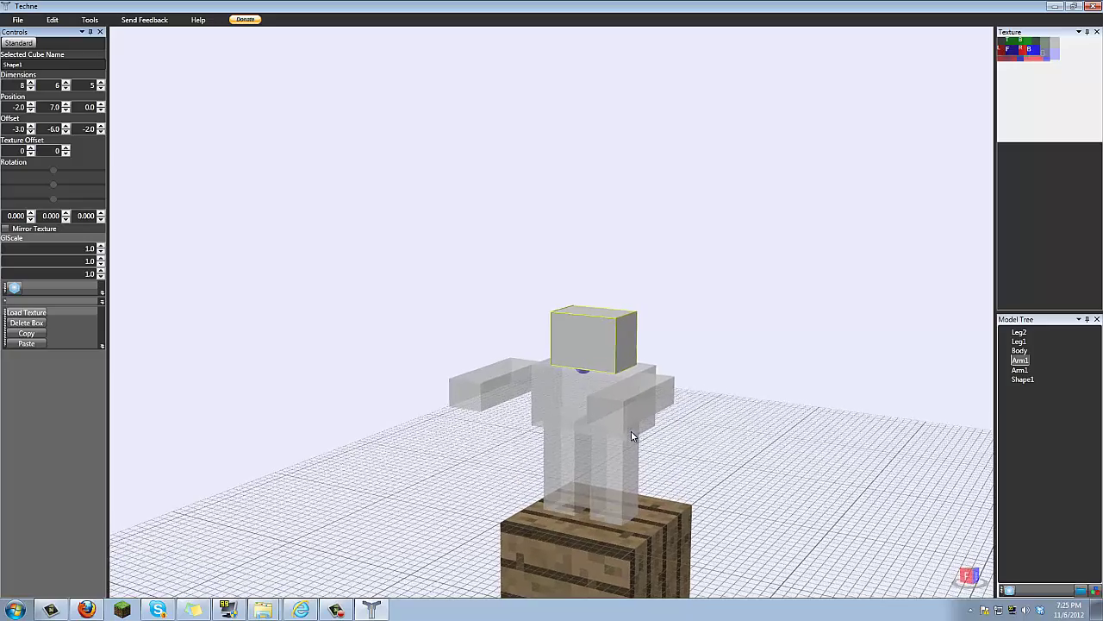
pyautogui.moveTo(705, 419)
pyautogui.mouseDown(button='right')
pyautogui.moveTo(675, 434)
pyautogui.moveTo(712, 399)
pyautogui.moveTo(722, 409)
pyautogui.moveTo(672, 418)
pyautogui.moveTo(686, 412)
pyautogui.mouseUp(button='right')
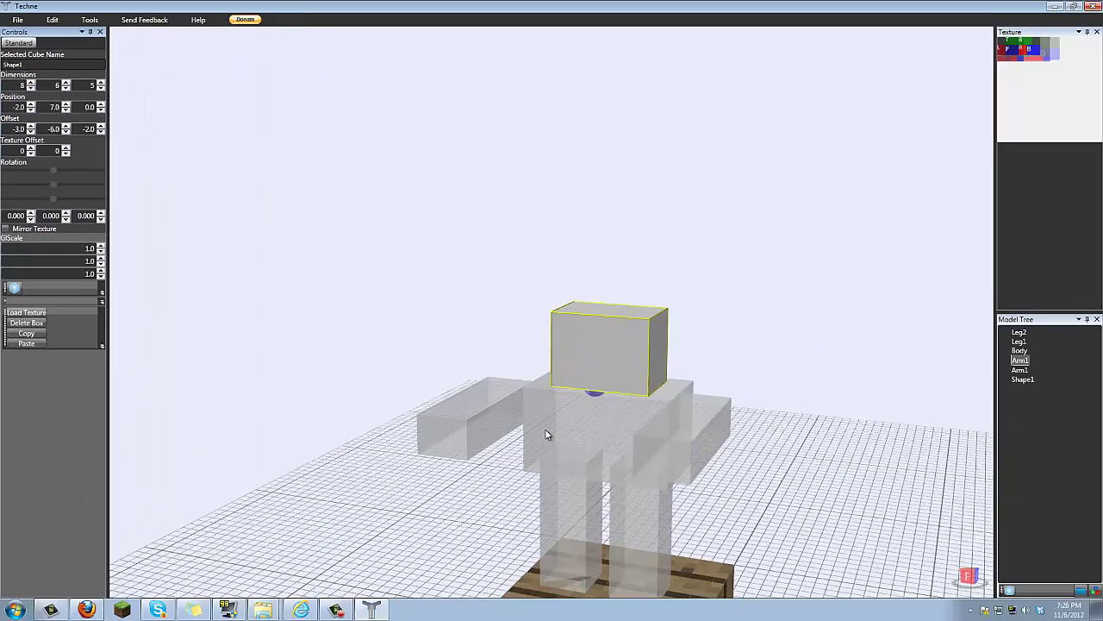
# - Rename the Shape1 cube to Head and the second Arm1 cube in the model tree to Arm2
pyautogui.click(546, 430)
pyautogui.scroll(3, 556, 424)
pyautogui.click(721, 254)
pyautogui.moveTo(721, 254); pyautogui.dragTo(793, 364, button='right')
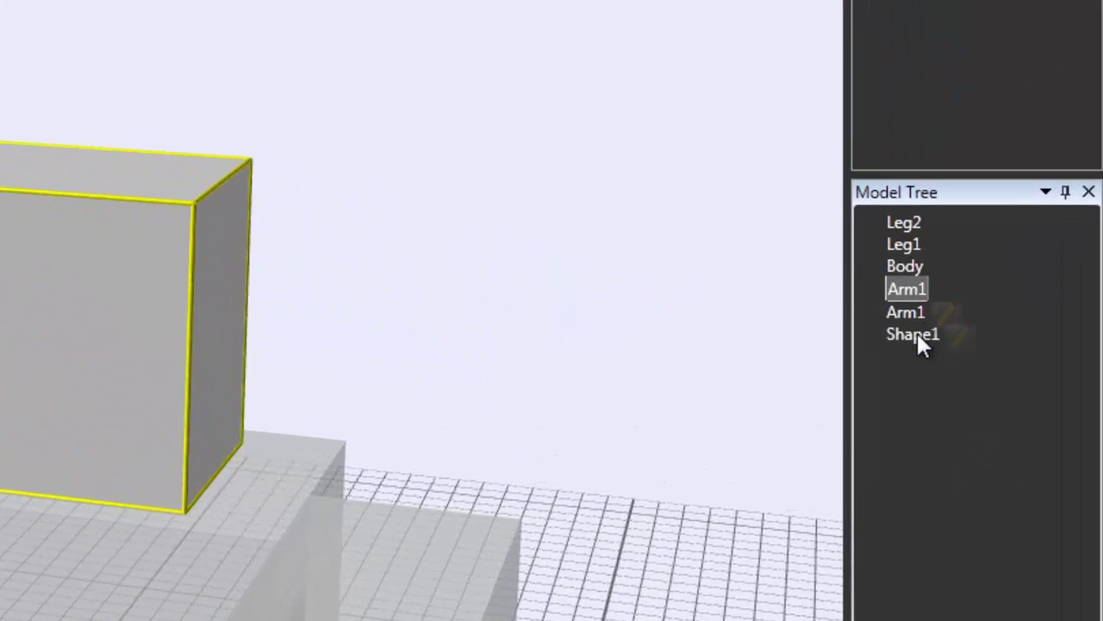
pyautogui.doubleClick(1000, 371)
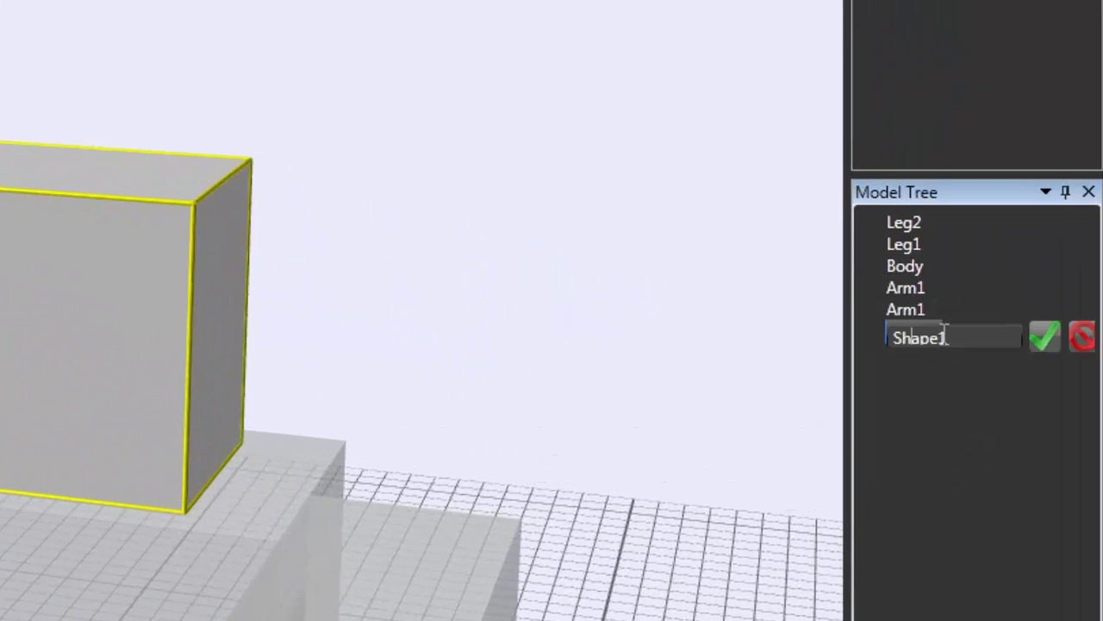
pyautogui.moveTo(944, 336); pyautogui.dragTo(845, 364)
pyautogui.write('Head')
pyautogui.click(1044, 338)
pyautogui.doubleClick(907, 309)
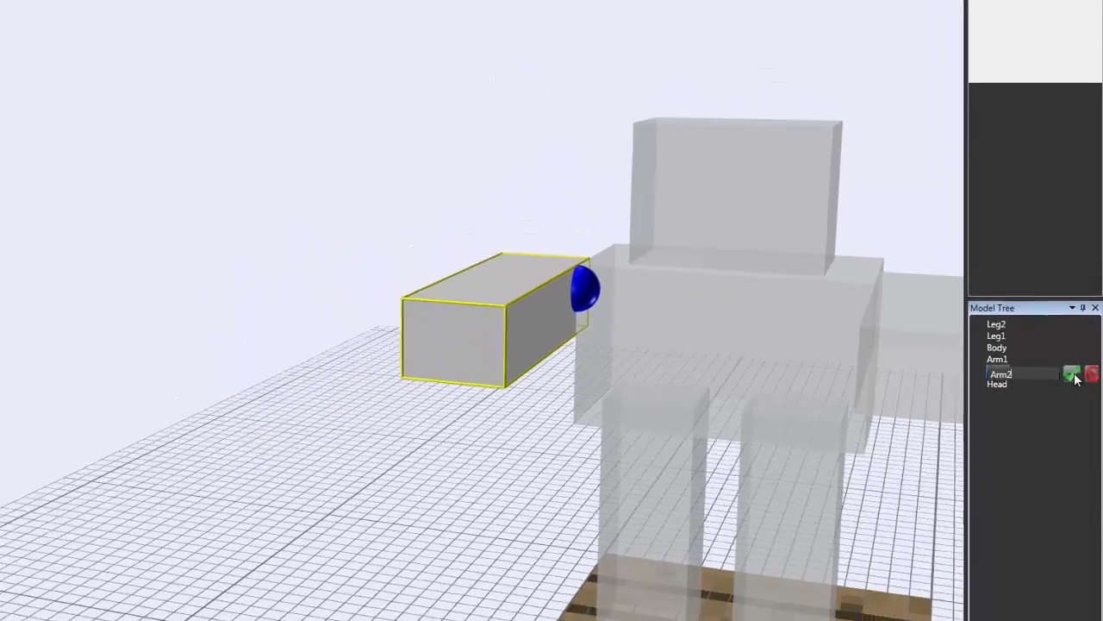
pyautogui.click(1059, 379)
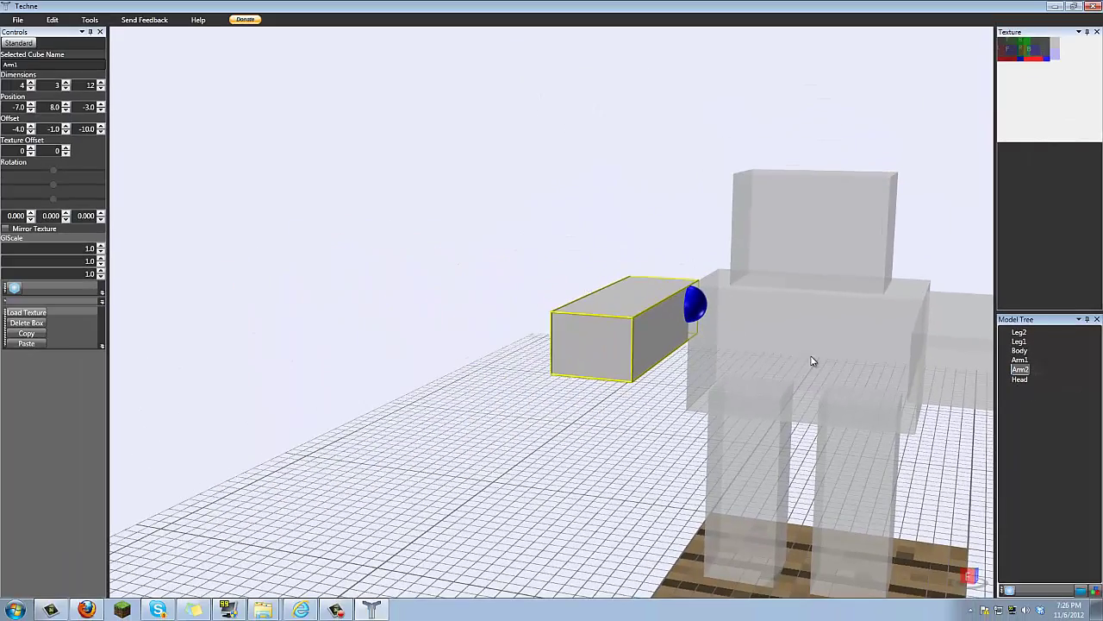
# - For the leg at first position -4, set the first texture offset to 48 and move its texture layout down to the map's lower edge
pyautogui.moveTo(813, 360); pyautogui.dragTo(789, 351, button='right')
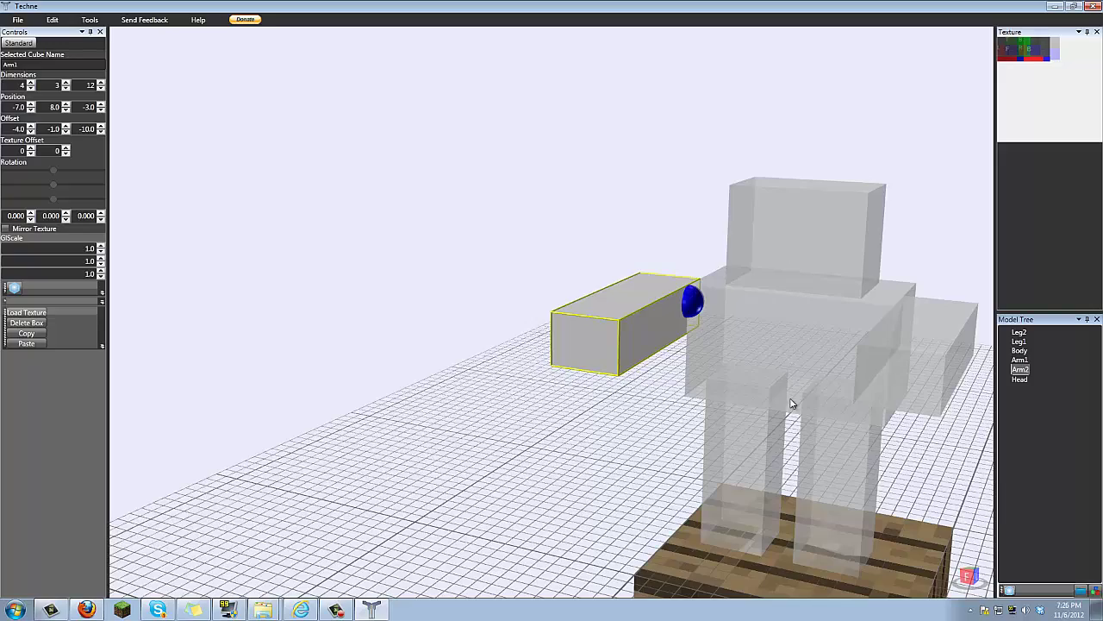
pyautogui.click(761, 458)
pyautogui.moveTo(785, 394); pyautogui.dragTo(751, 381, button='right')
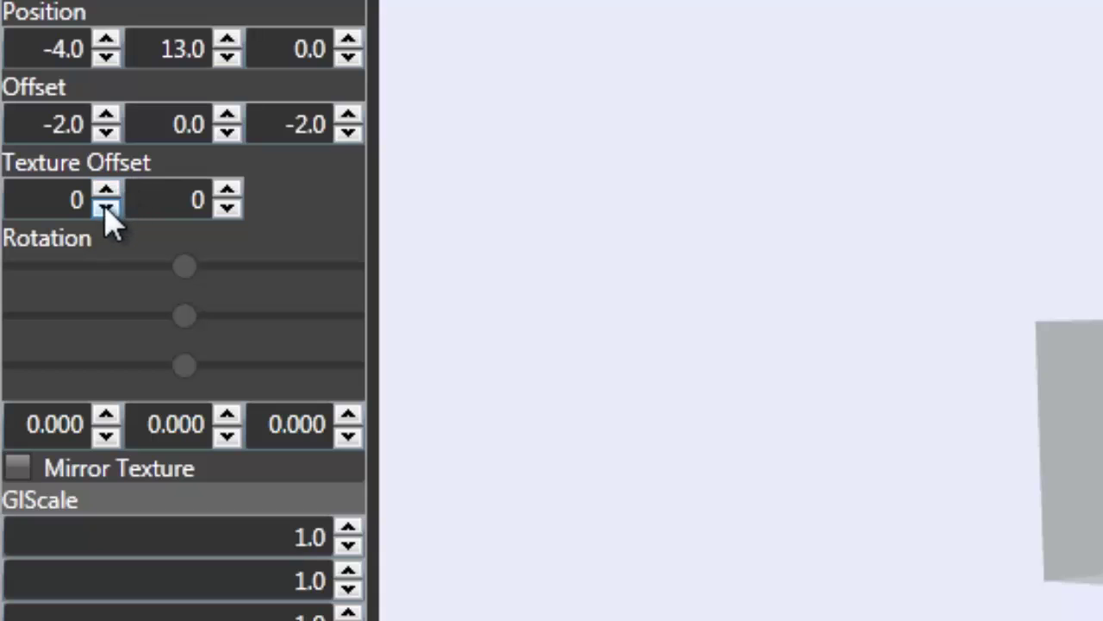
pyautogui.doubleClick(106, 209)
pyautogui.click(107, 192)
pyautogui.doubleClick(107, 191)
pyautogui.click(107, 192)
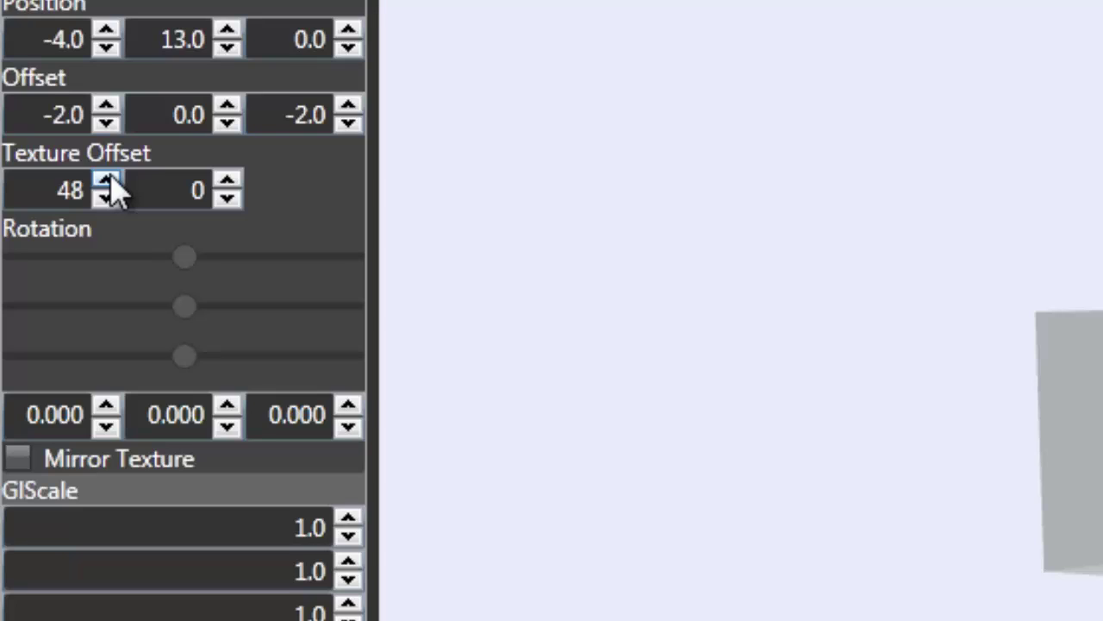
pyautogui.click(226, 183)
pyautogui.click(226, 182)
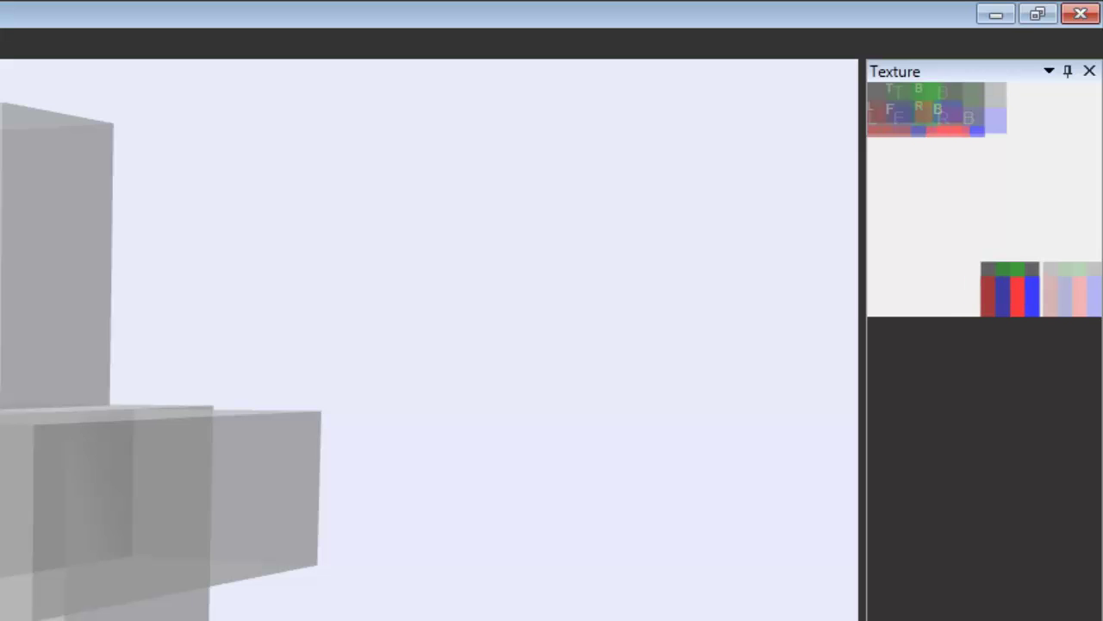
# - Set Arm1's second offset to -1 and its texture offset to 0 and 34
pyautogui.click(29, 522)
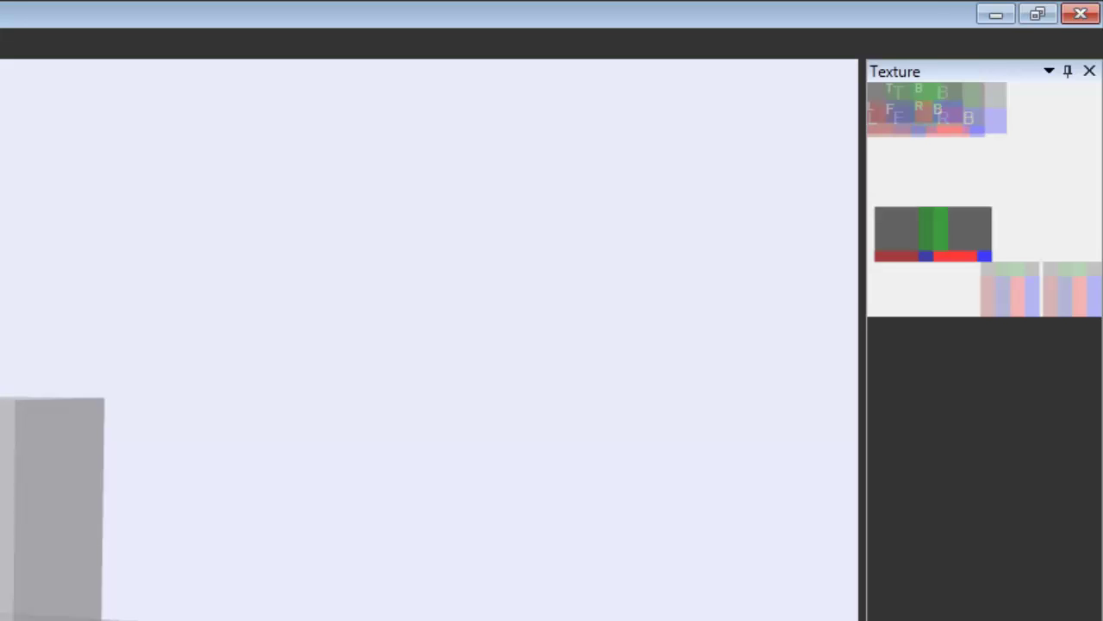
pyautogui.press('Up')
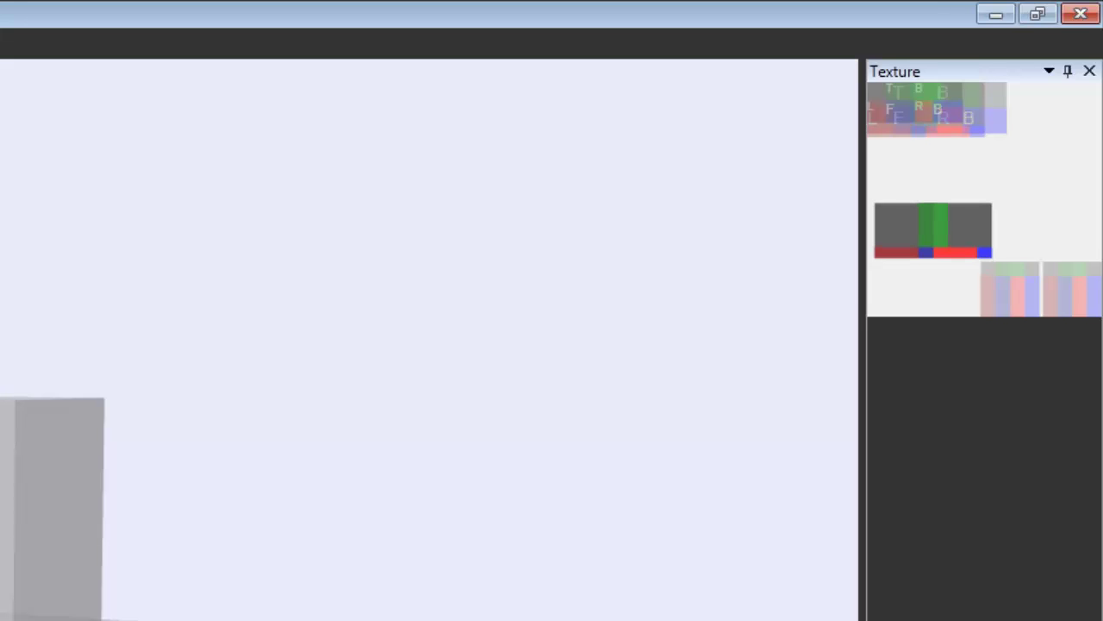
pyautogui.press('Down')
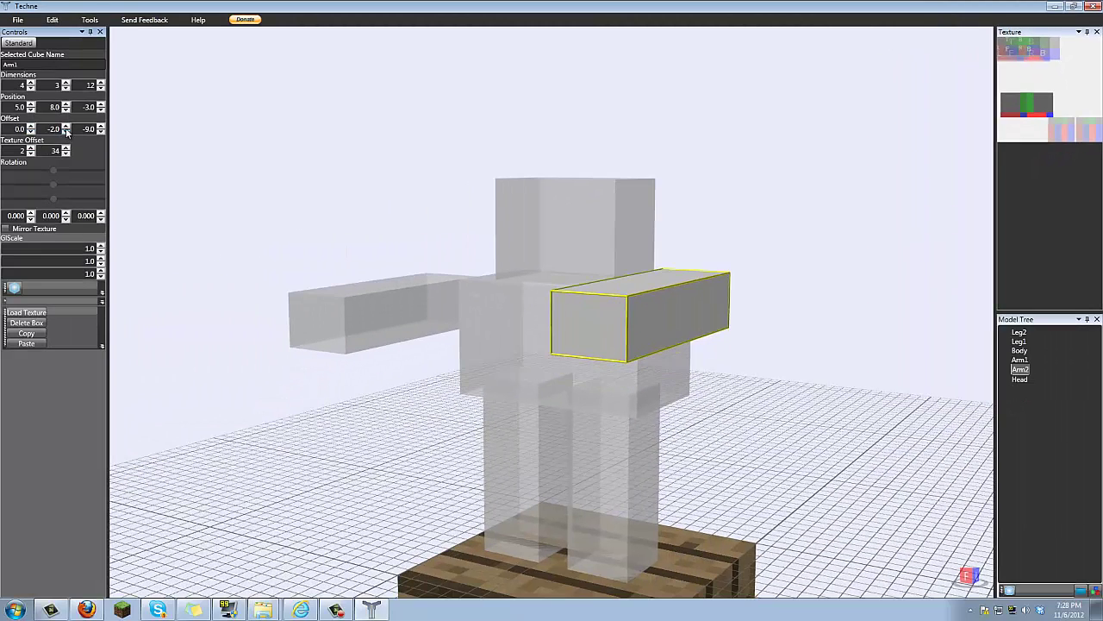
pyautogui.click(66, 126)
pyautogui.click(65, 149)
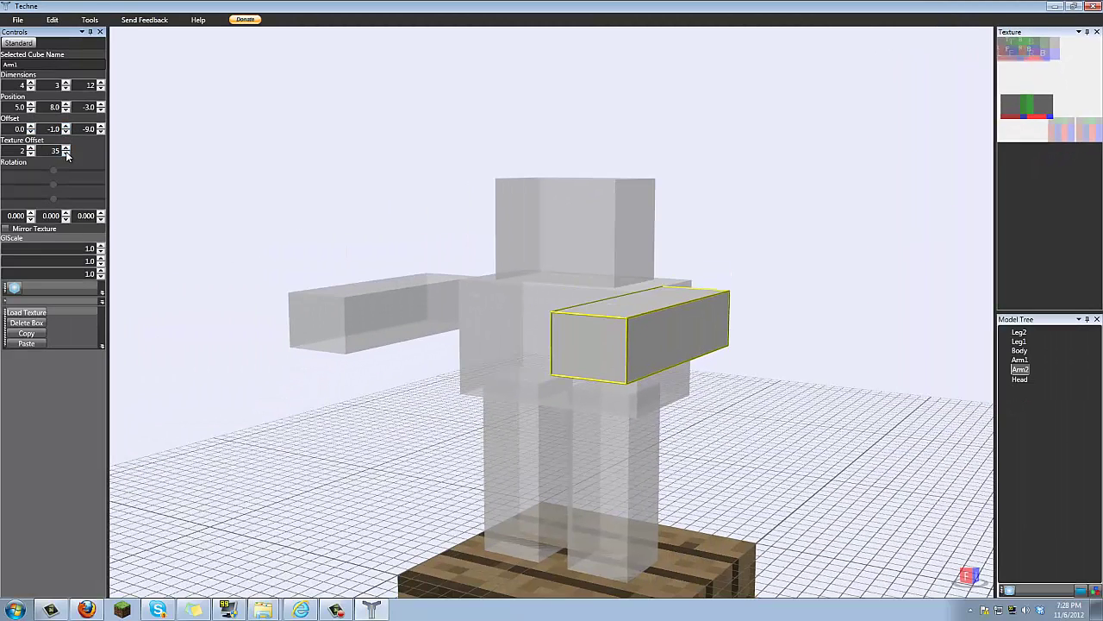
pyautogui.click(65, 152)
pyautogui.click(31, 154)
pyautogui.click(31, 153)
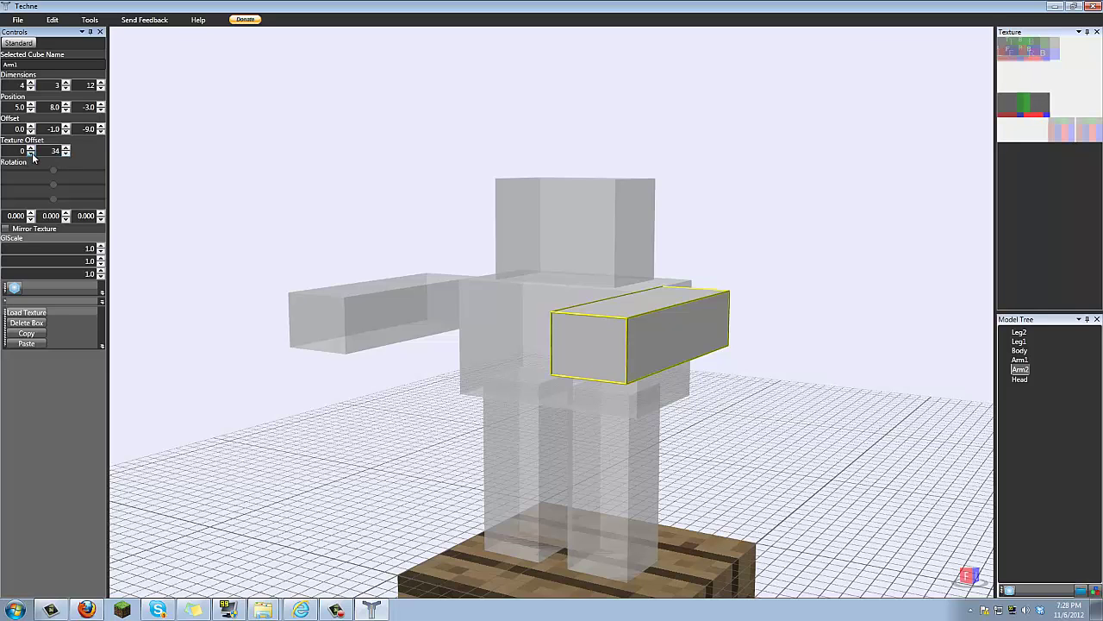
pyautogui.click(31, 154)
pyautogui.click(31, 149)
# - Set Arm2's texture offset to 0 and 19, placing its layout directly above the other arm's
pyautogui.click(421, 305)
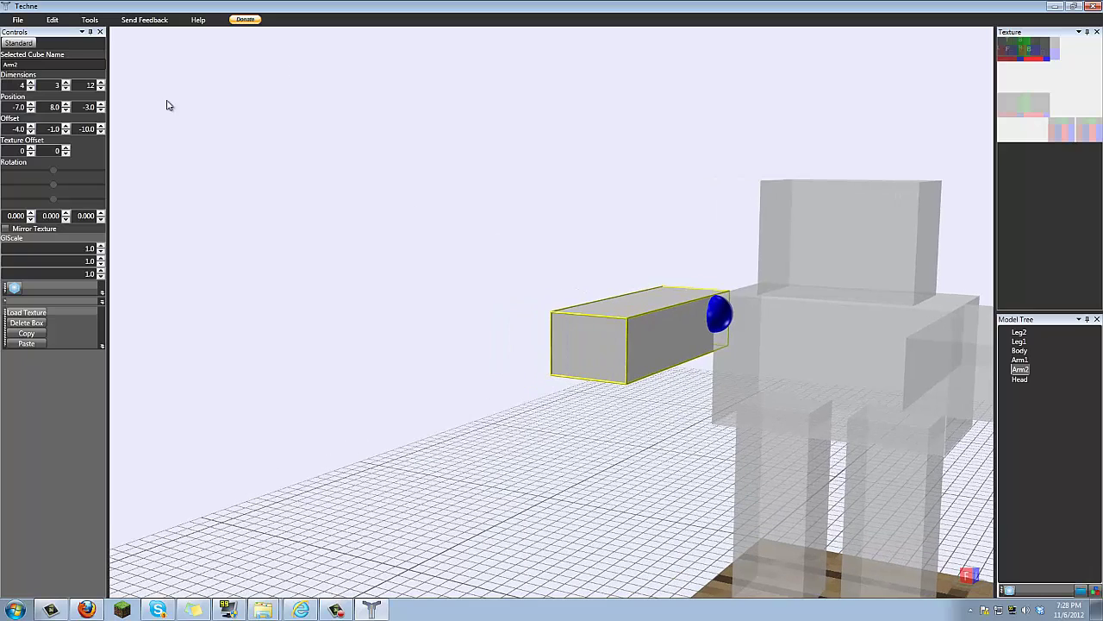
pyautogui.click(30, 147)
pyautogui.click(30, 148)
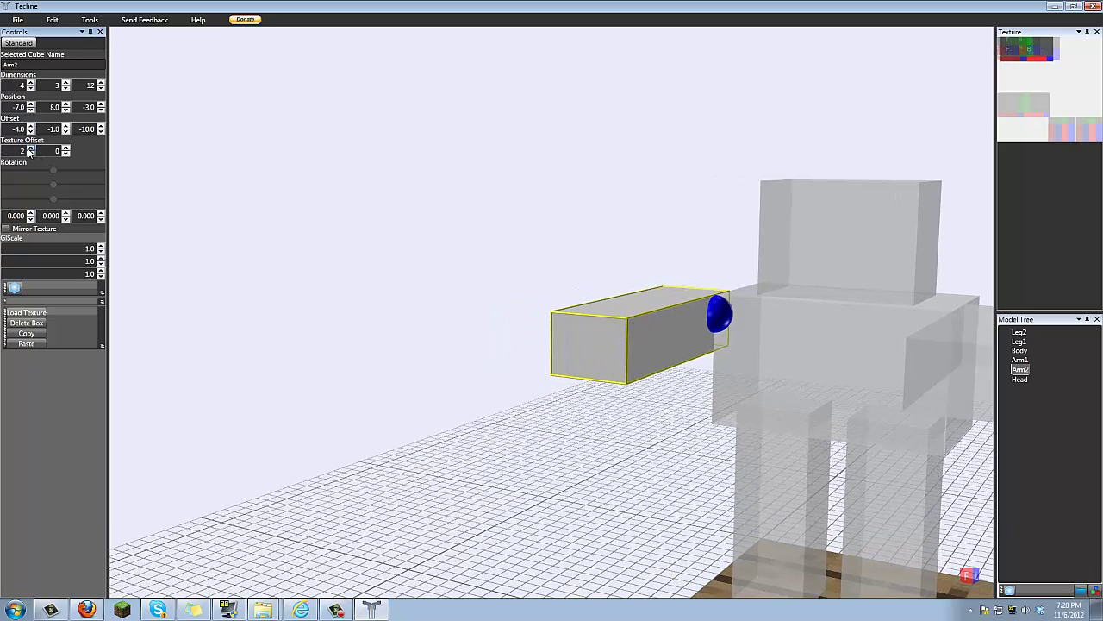
pyautogui.click(65, 149)
pyautogui.click(65, 149)
pyautogui.click(64, 150)
pyautogui.click(64, 149)
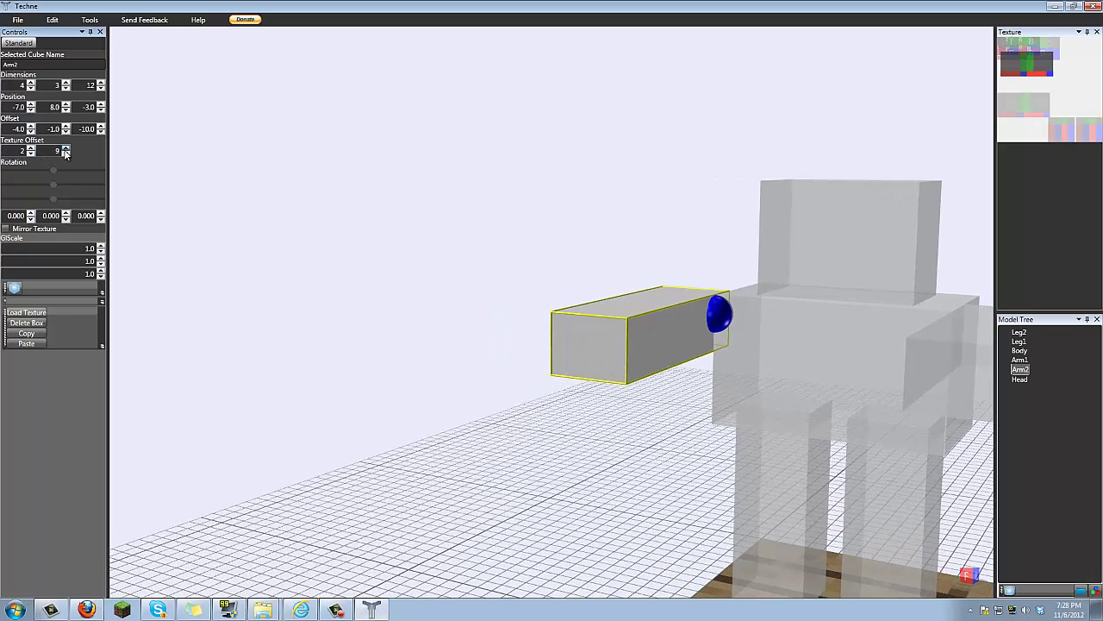
pyautogui.click(65, 149)
pyautogui.click(65, 149)
pyautogui.click(65, 149)
pyautogui.click(64, 149)
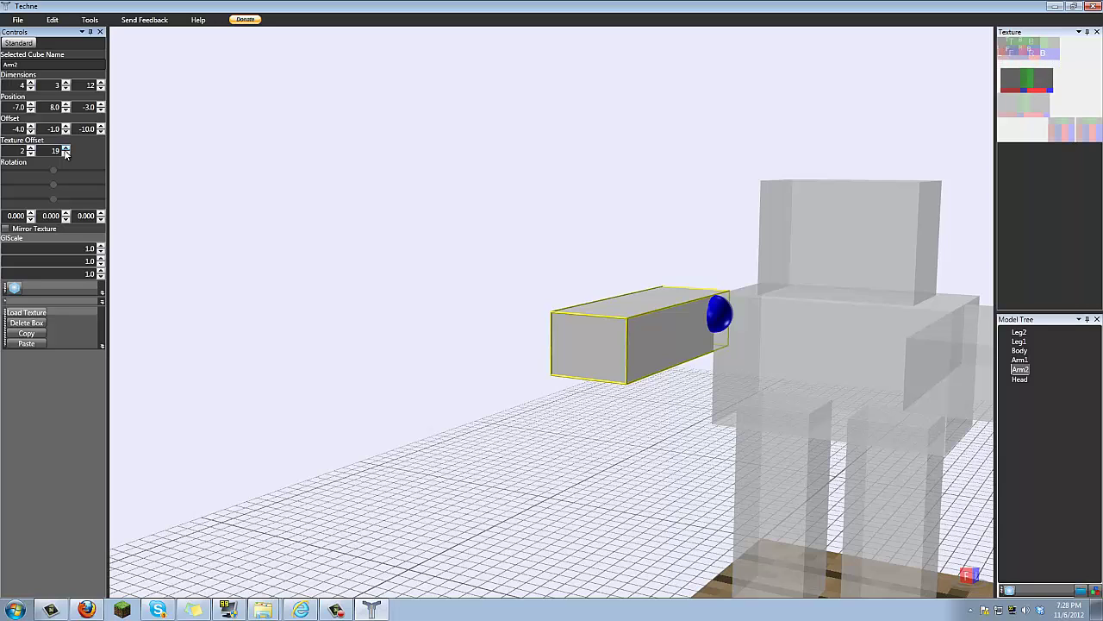
pyautogui.click(31, 152)
pyautogui.click(31, 152)
# - Select the head, then try a texture height of 128 in the project settings and return it to 64
pyautogui.click(829, 274)
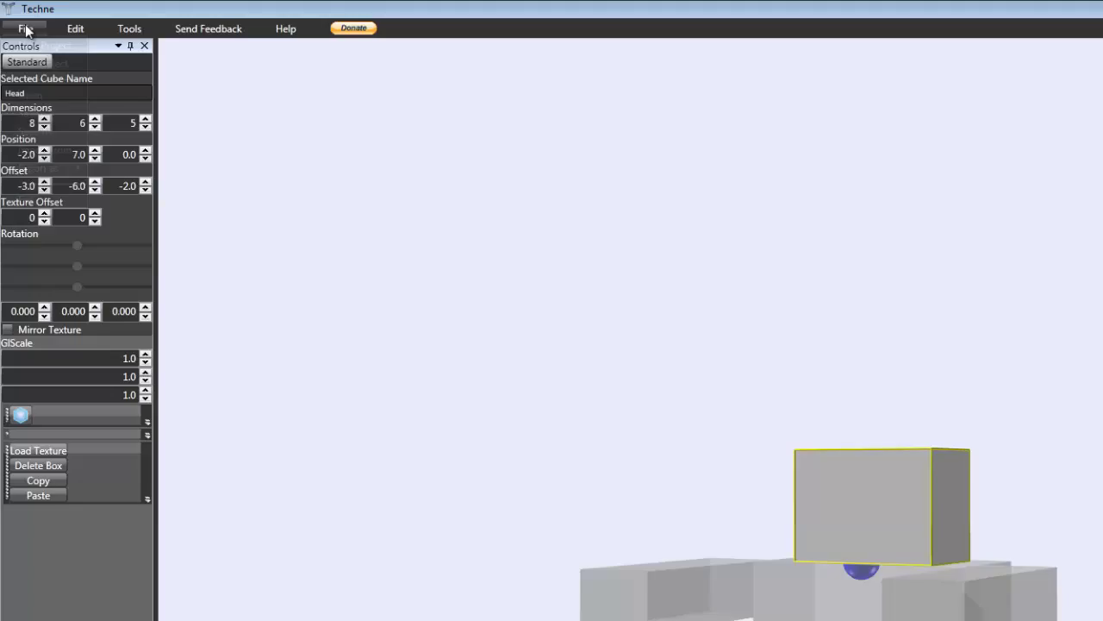
pyautogui.click(18, 20)
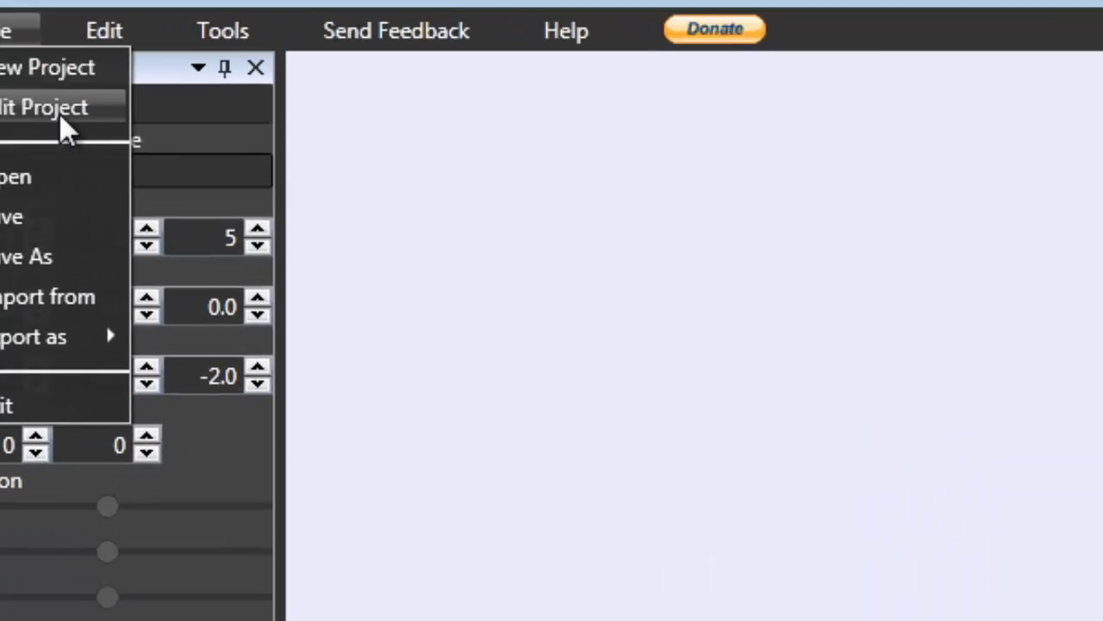
pyautogui.click(122, 146)
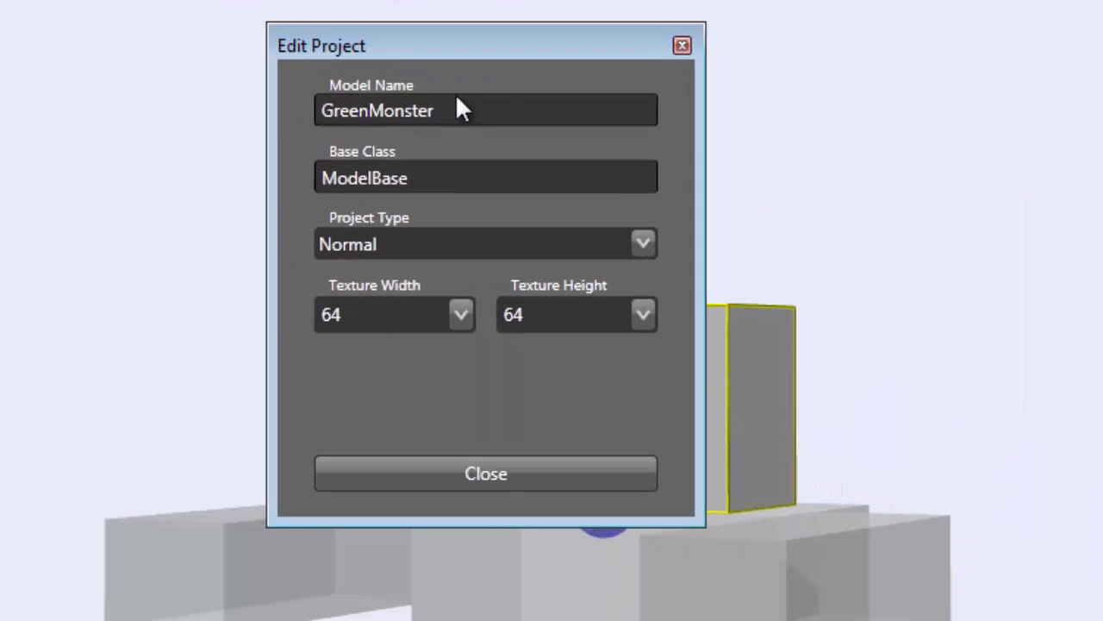
pyautogui.click(645, 316)
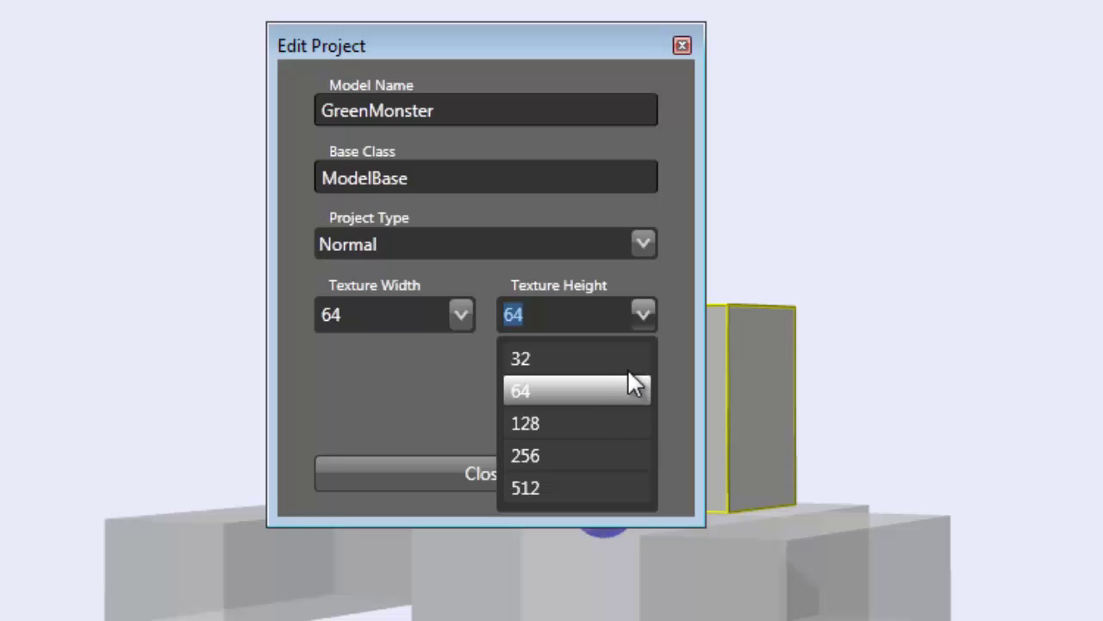
pyautogui.click(545, 424)
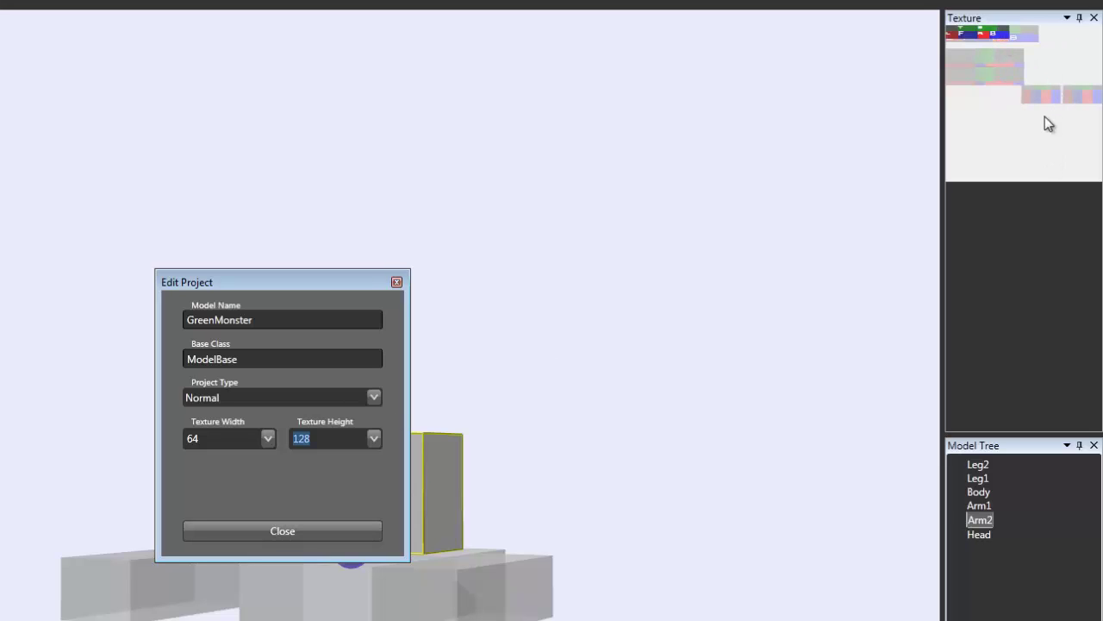
pyautogui.click(373, 439)
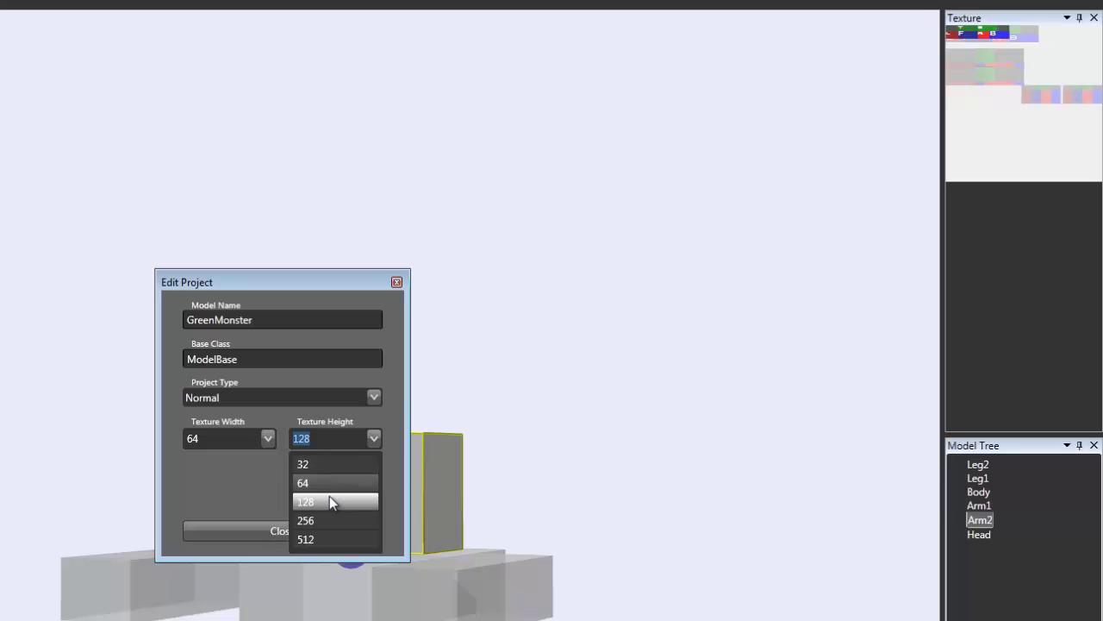
pyautogui.click(311, 482)
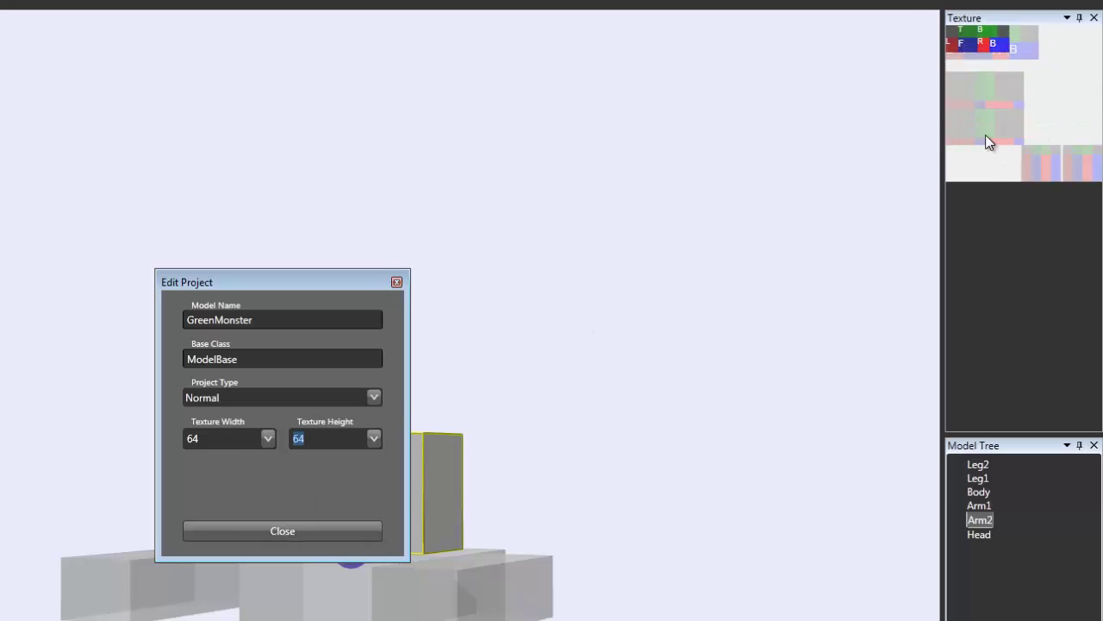
# - Try a texture height of 512, return it to 64, and close the project settings
pyautogui.click(367, 439)
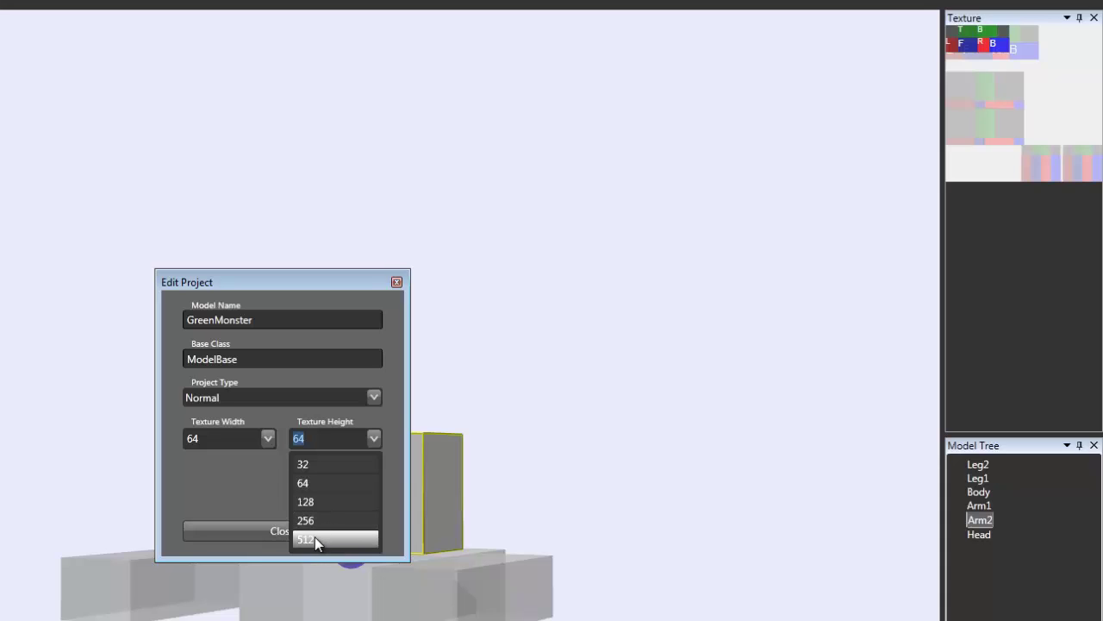
pyautogui.click(315, 539)
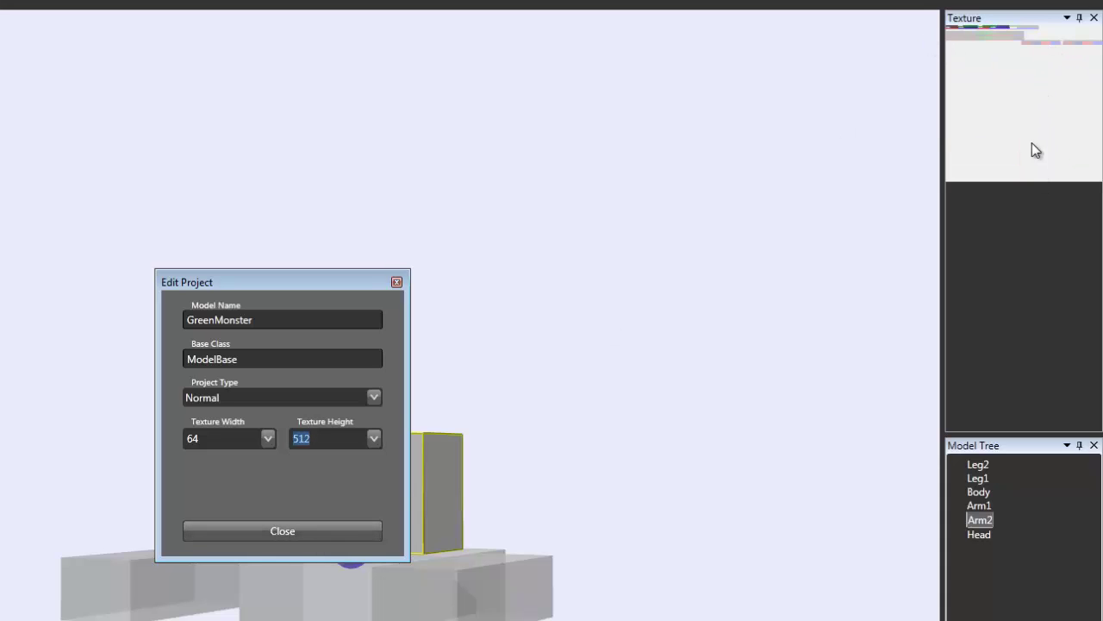
pyautogui.click(373, 439)
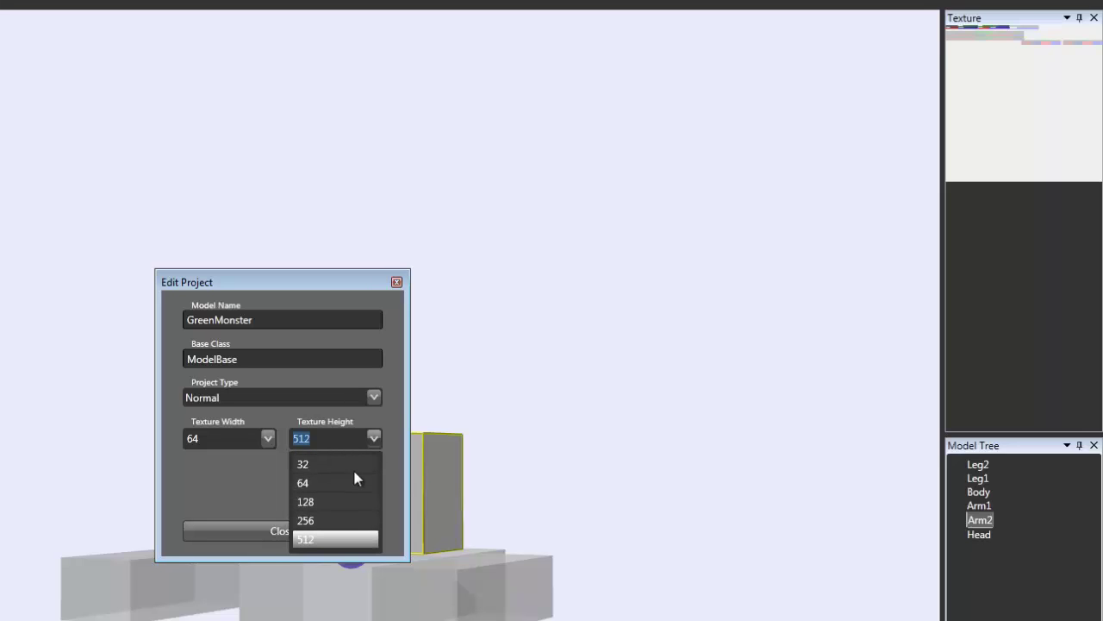
pyautogui.click(319, 483)
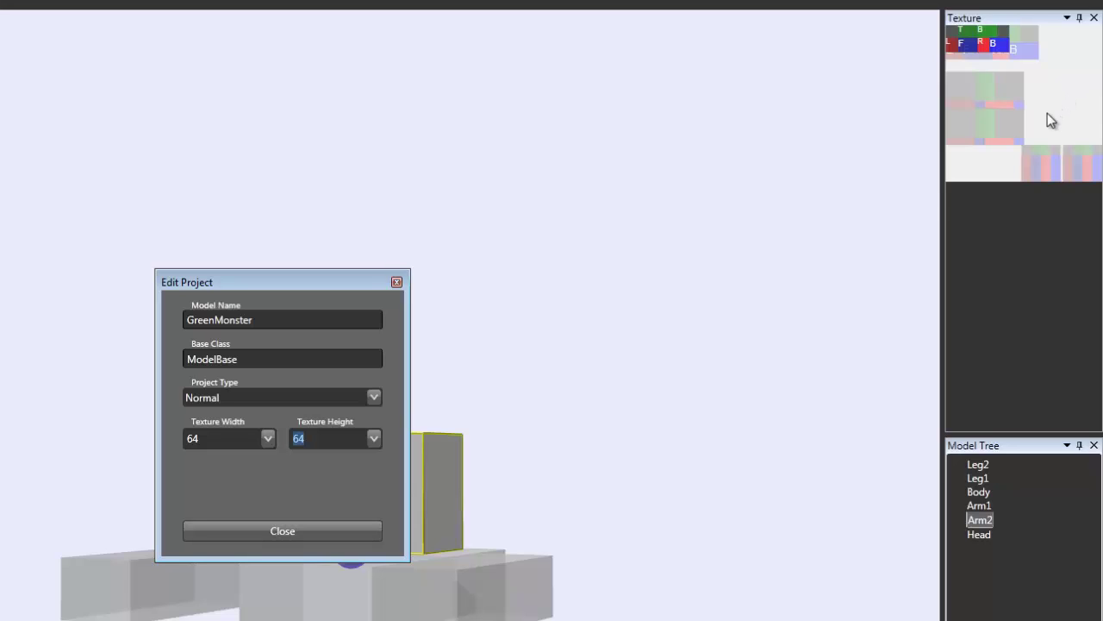
pyautogui.click(374, 437)
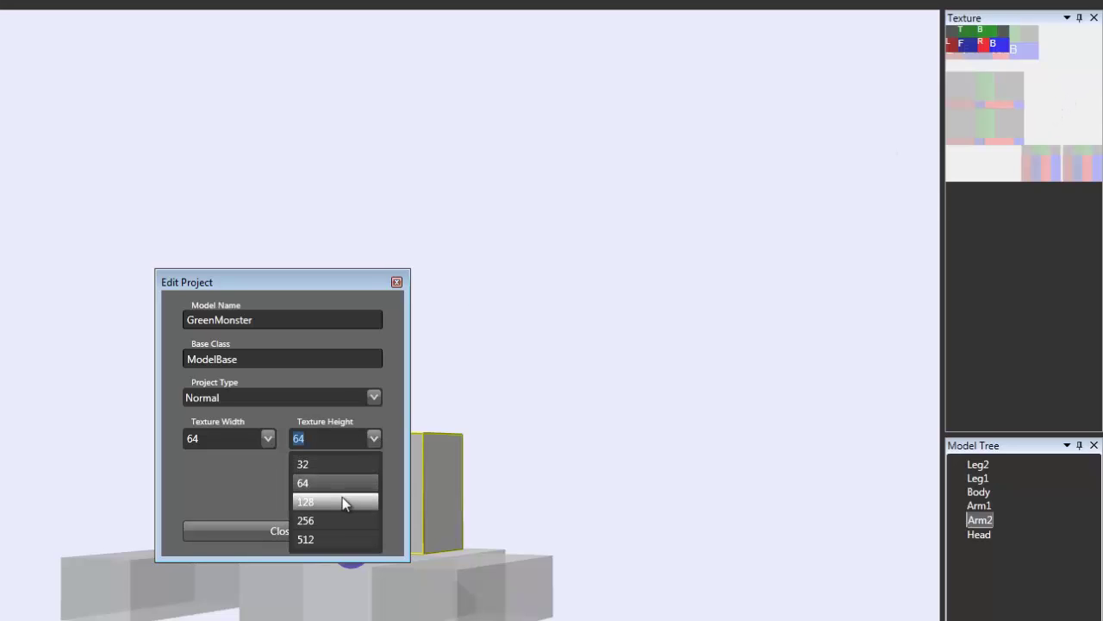
pyautogui.click(303, 464)
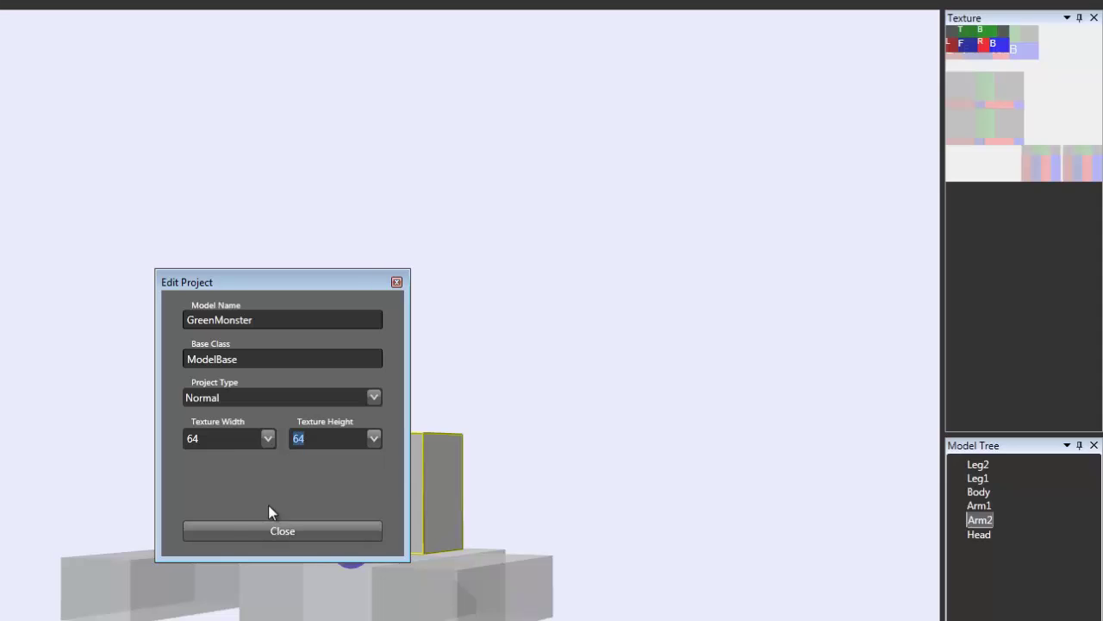
pyautogui.click(283, 527)
# - Reopen the project settings, set the texture height to 64, and close them
pyautogui.moveTo(293, 576)
pyautogui.mouseDown(button='right')
pyautogui.moveTo(362, 591)
pyautogui.moveTo(454, 588)
pyautogui.moveTo(392, 610)
pyautogui.moveTo(365, 598)
pyautogui.moveTo(396, 595)
pyautogui.mouseUp(button='right')
pyautogui.scroll(-1, 336, 582)
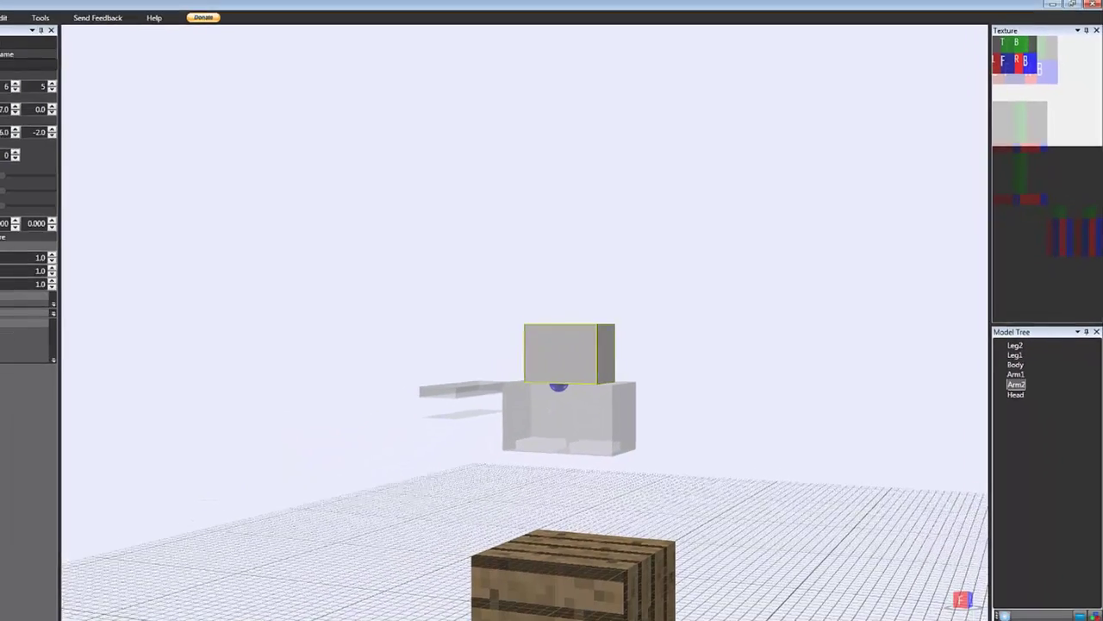
pyautogui.click(18, 19)
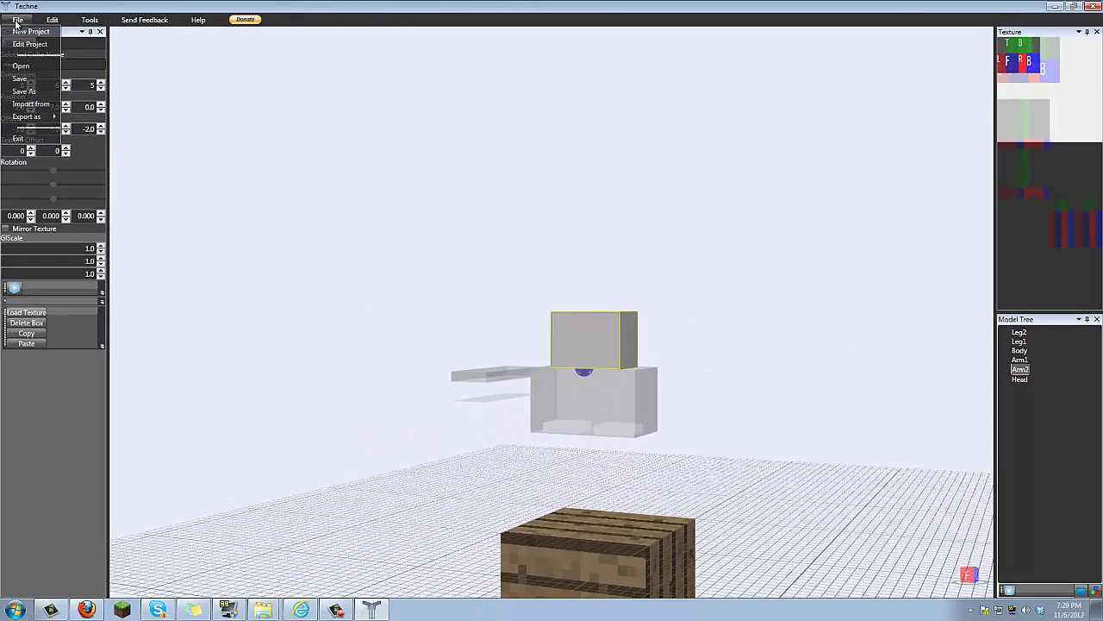
pyautogui.click(26, 42)
pyautogui.click(587, 314)
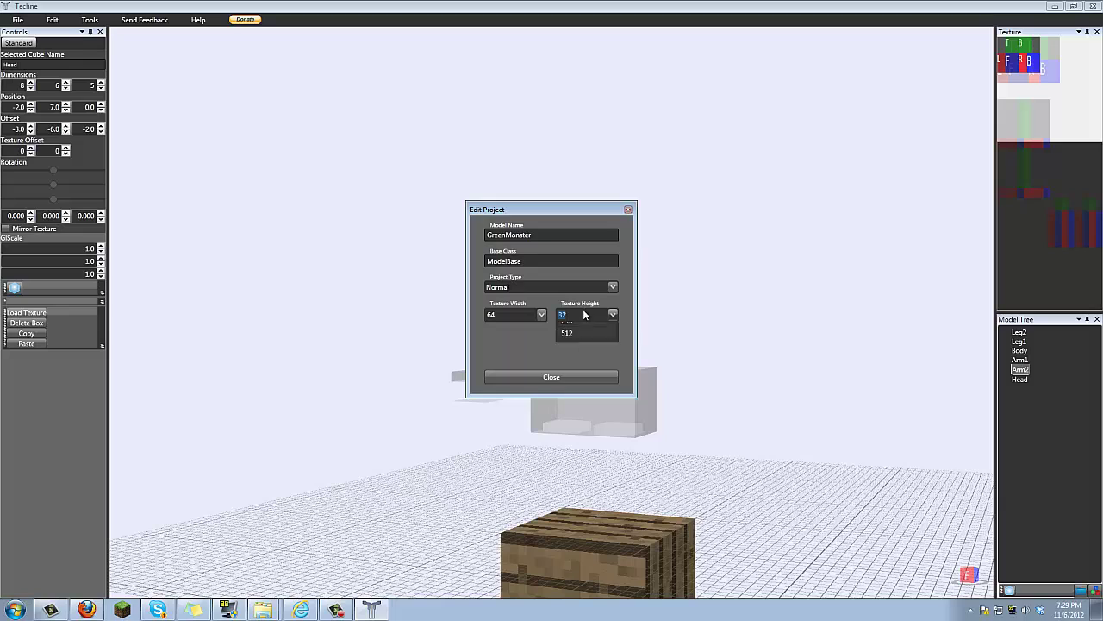
pyautogui.click(574, 345)
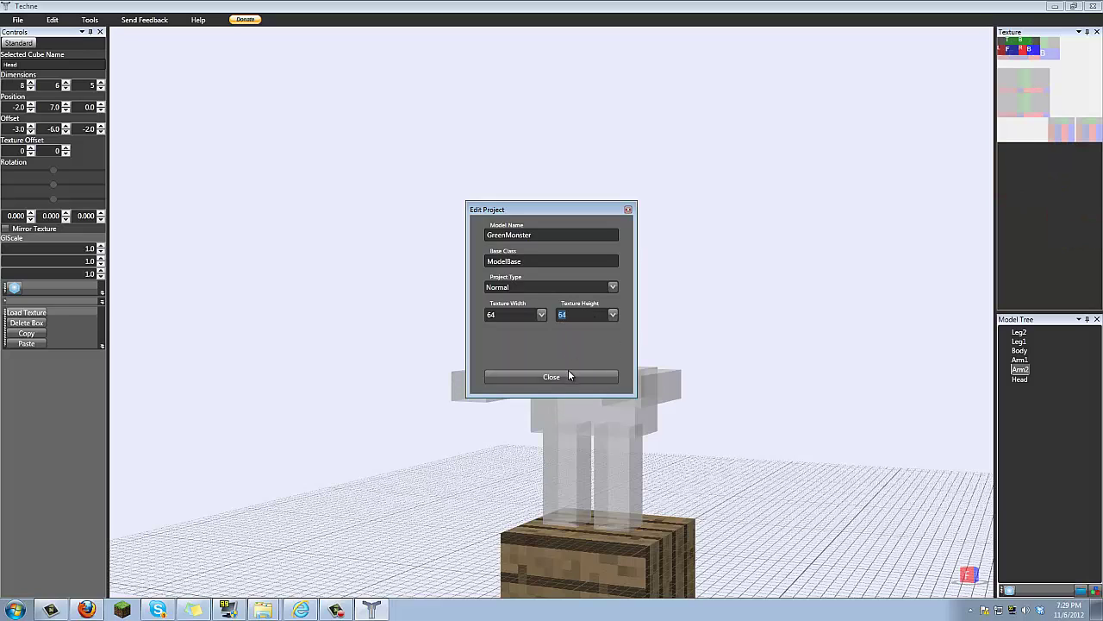
pyautogui.click(562, 375)
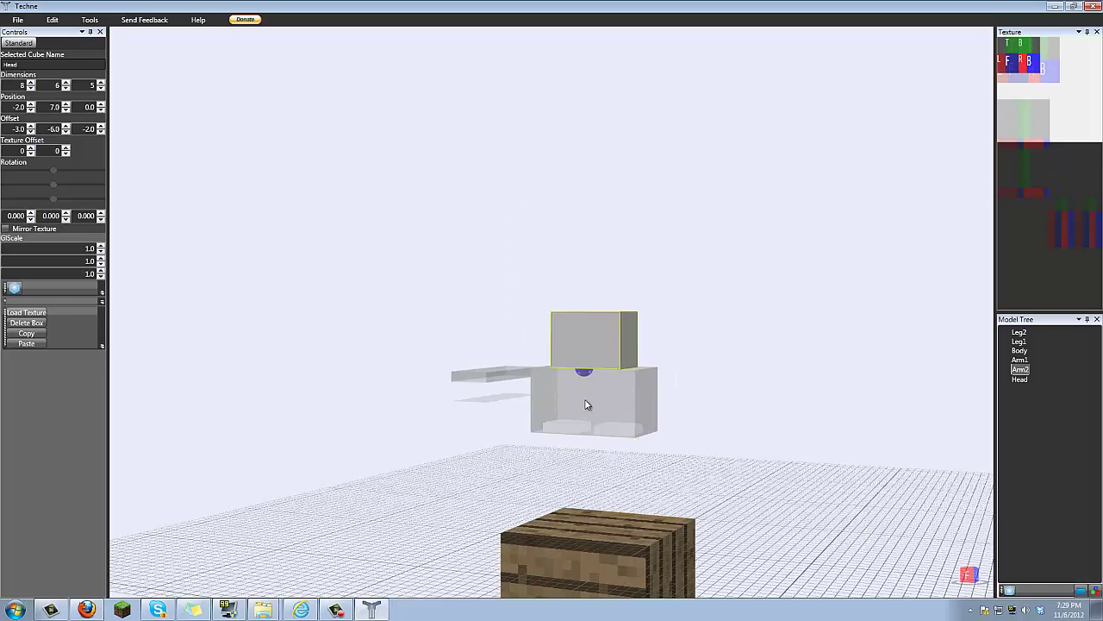
# - Try texture heights of 128 and 64 in the project settings, choose 128 again, and close them
pyautogui.click(17, 19)
pyautogui.click(39, 45)
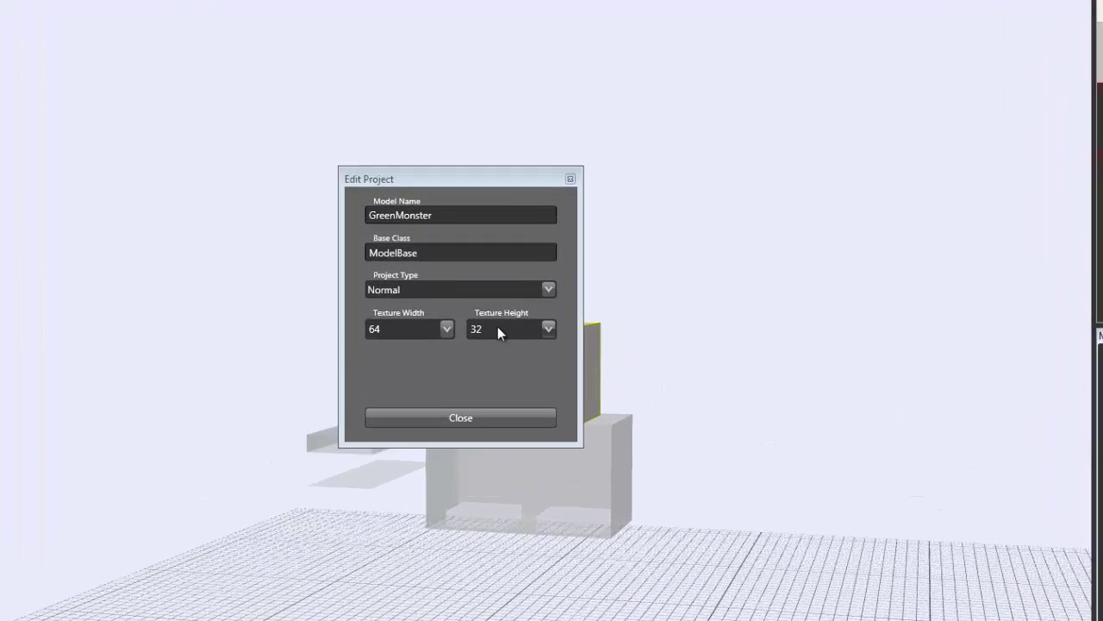
pyautogui.click(580, 315)
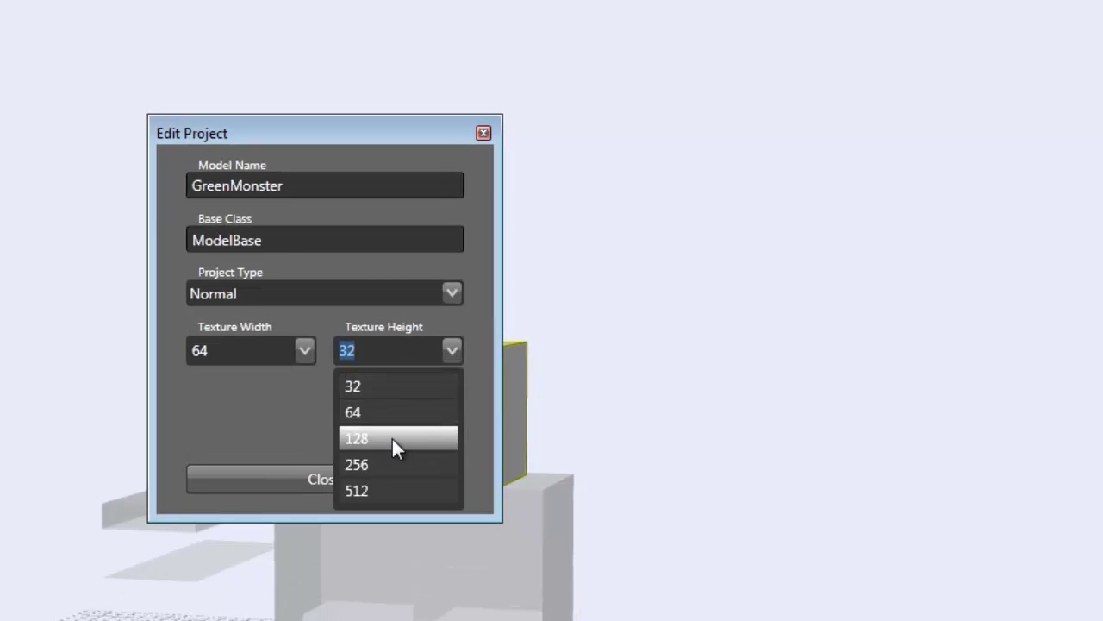
pyautogui.click(393, 438)
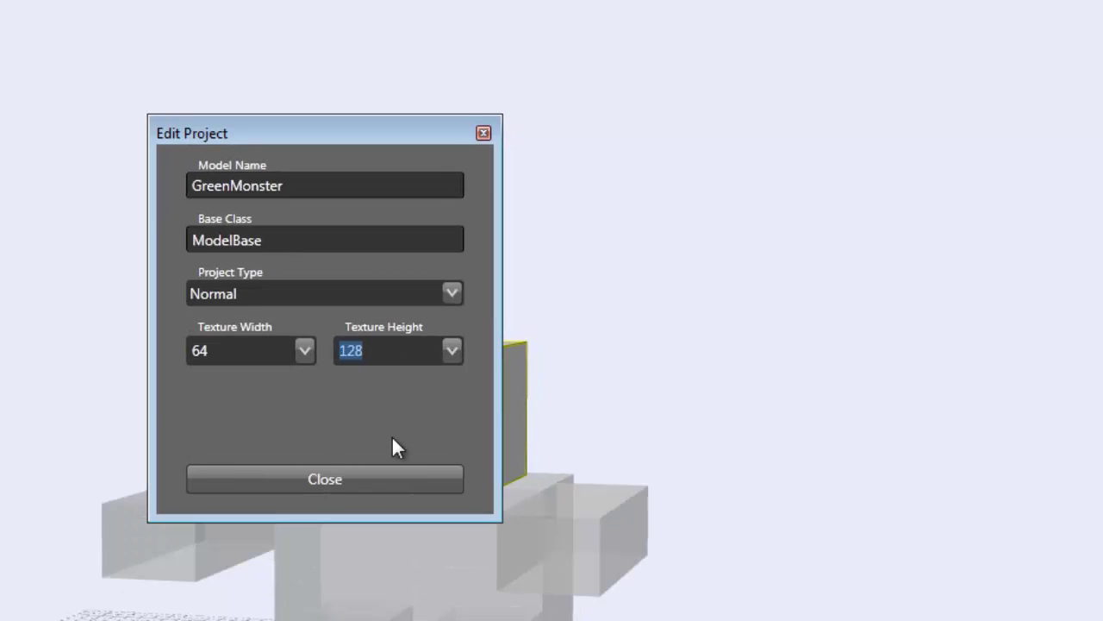
pyautogui.click(384, 355)
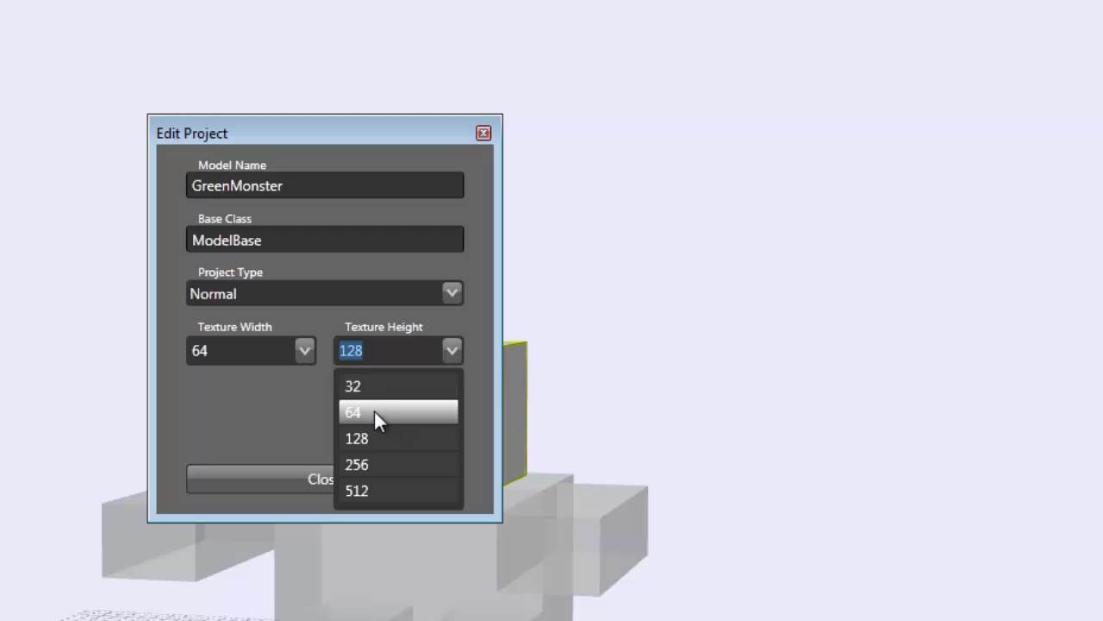
pyautogui.click(372, 408)
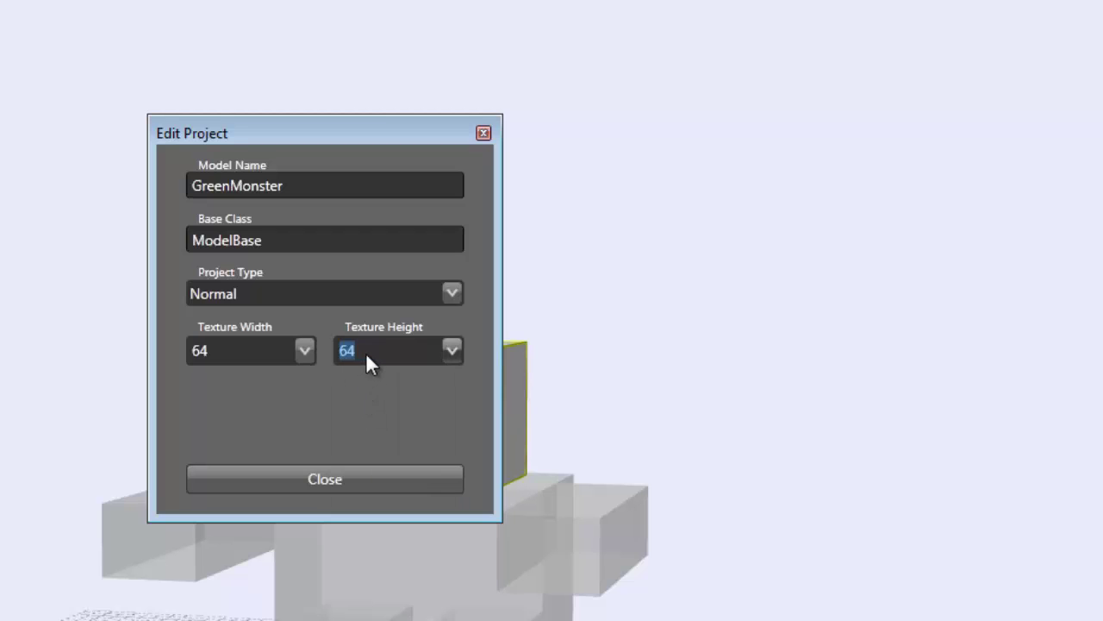
pyautogui.click(366, 352)
pyautogui.click(374, 440)
pyautogui.click(357, 481)
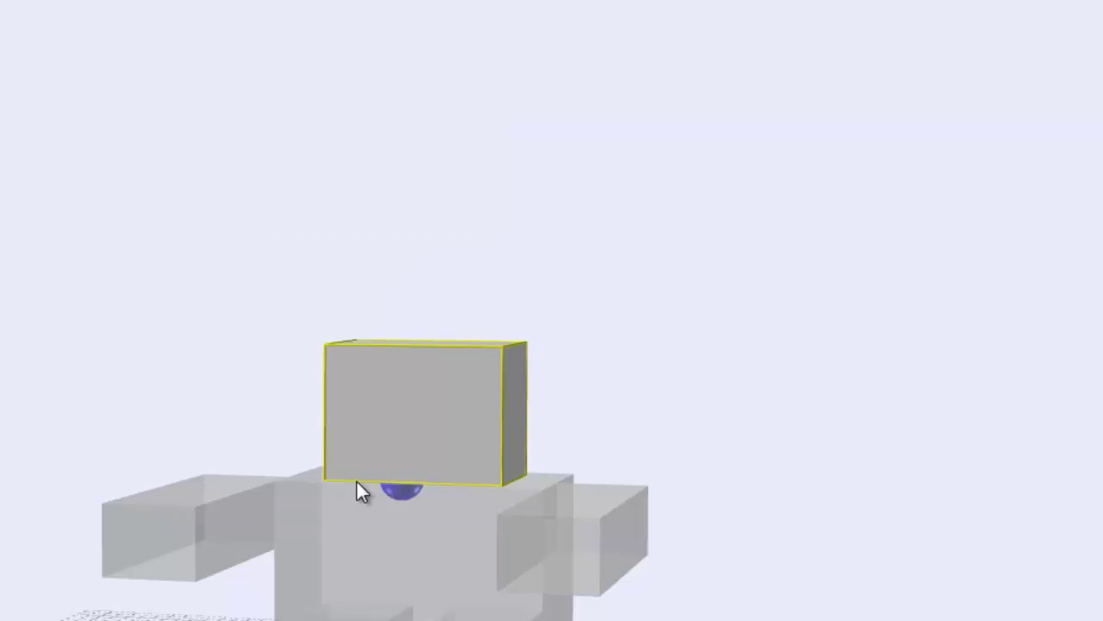
# - Reopen the project settings, set the texture height to 128, and close them
pyautogui.click(17, 19)
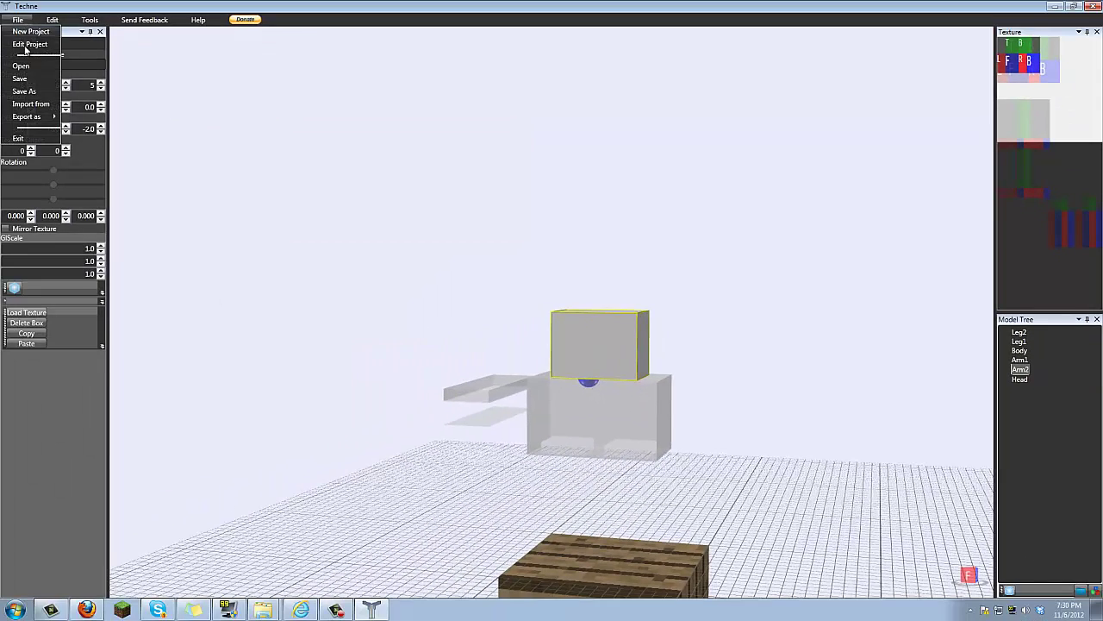
pyautogui.click(29, 44)
pyautogui.click(612, 313)
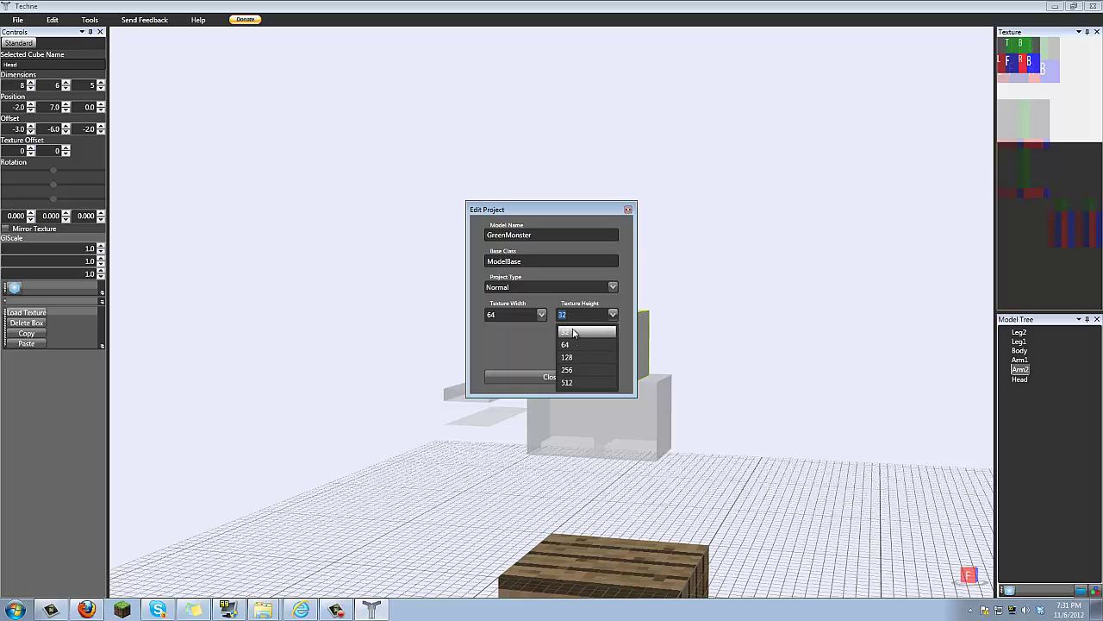
pyautogui.click(570, 357)
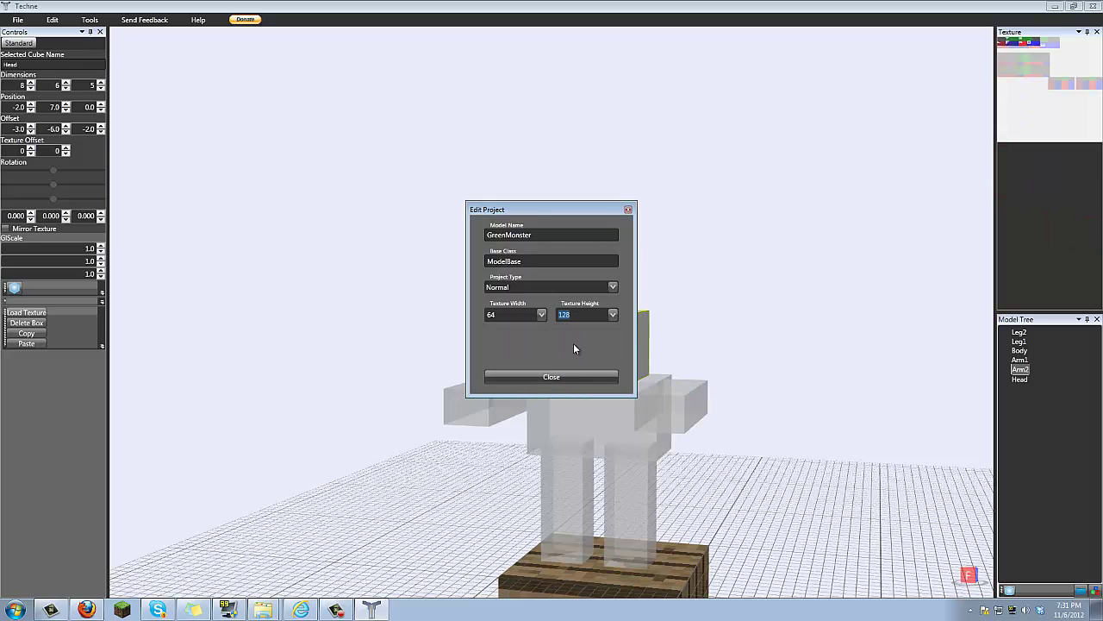
pyautogui.click(649, 404)
pyautogui.click(595, 378)
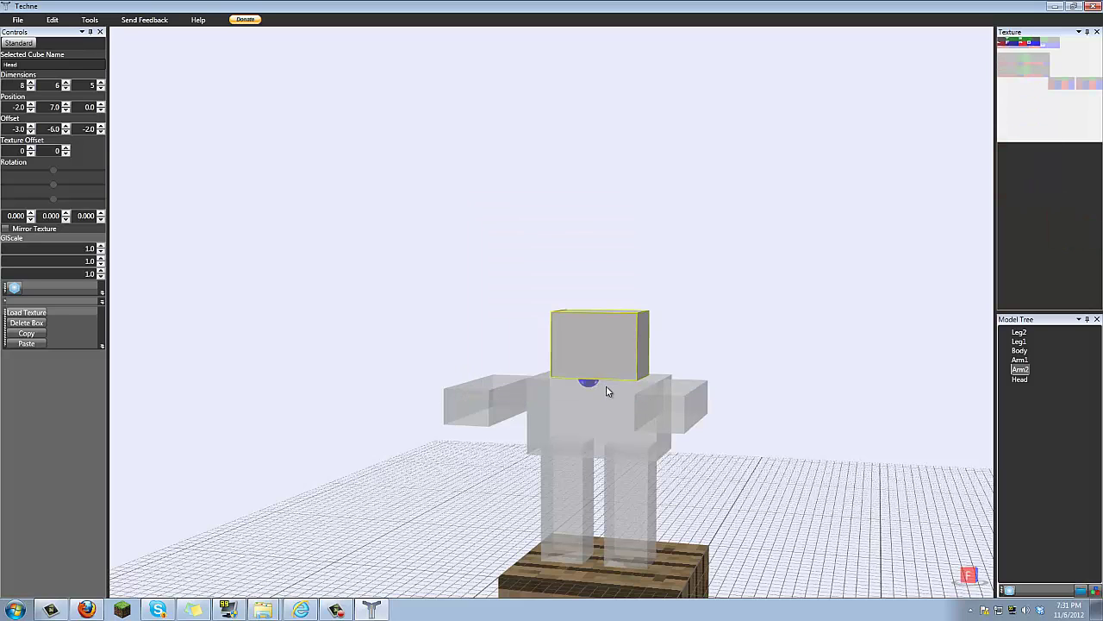
# - Select the body and set its horizontal texture offset to 1
pyautogui.click(607, 387)
pyautogui.scroll(5, 620, 413)
pyautogui.scroll(-4, 638, 416)
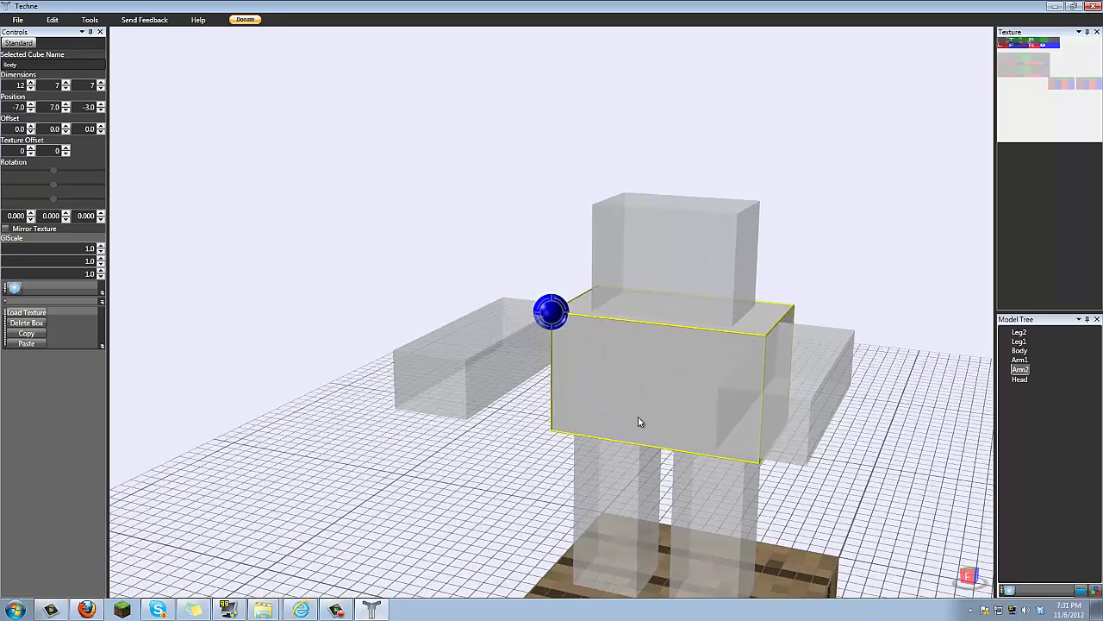
pyautogui.click(31, 153)
pyautogui.click(31, 154)
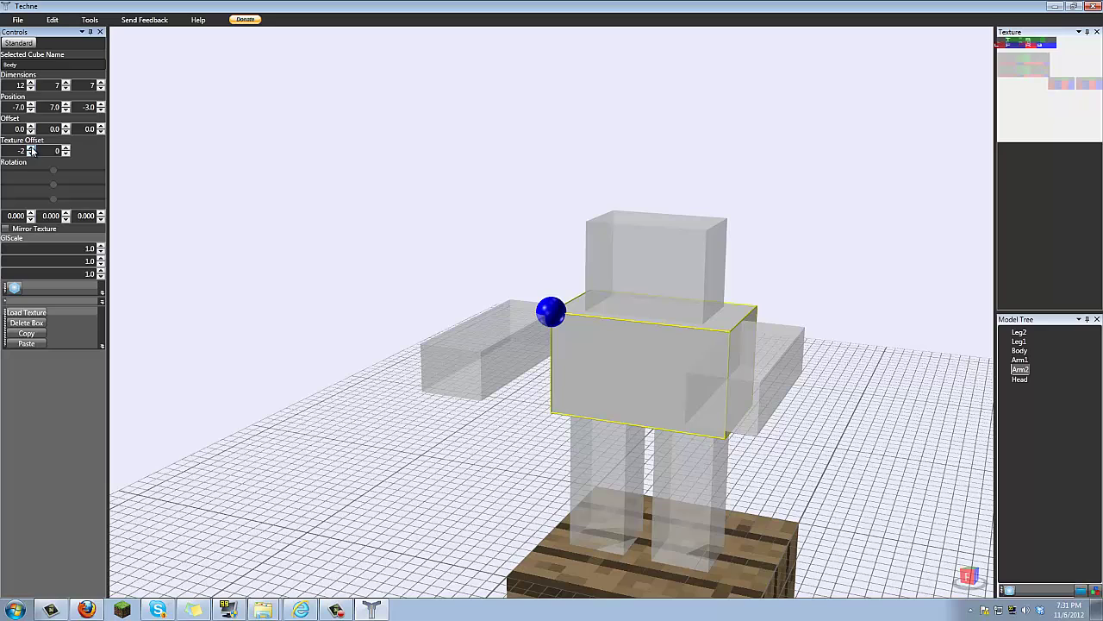
pyautogui.click(31, 147)
pyautogui.click(31, 147)
pyautogui.click(31, 147)
# - Raise the body's vertical texture offset until its layout sits clear below the other parts' layouts on the texture map
pyautogui.click(66, 147)
pyautogui.click(65, 148)
pyautogui.click(66, 147)
pyautogui.click(66, 148)
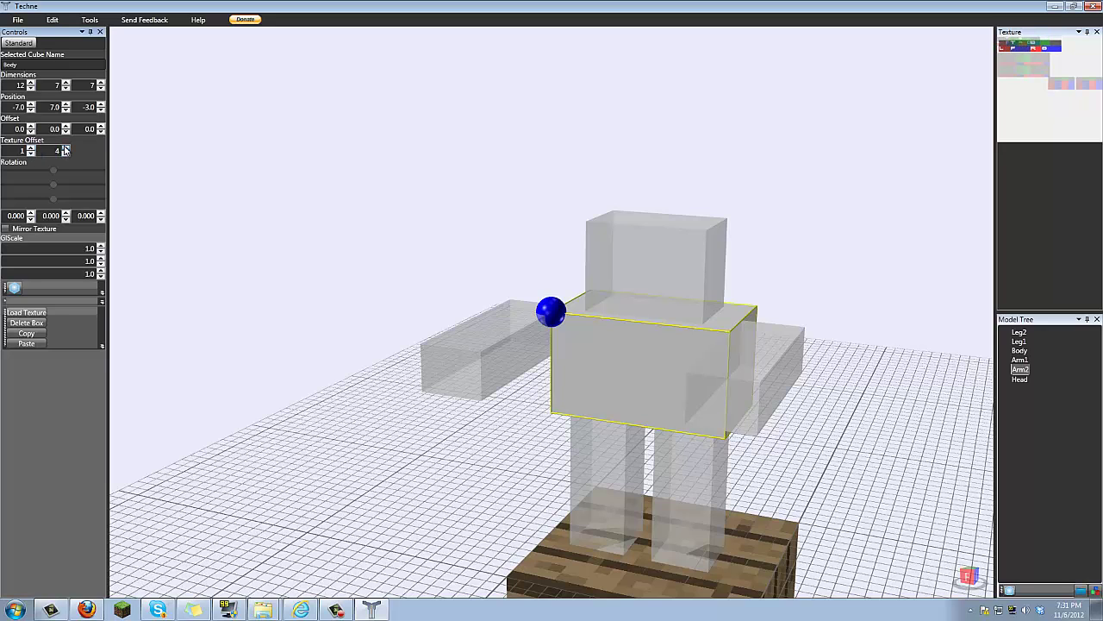
pyautogui.click(65, 148)
pyautogui.click(66, 148)
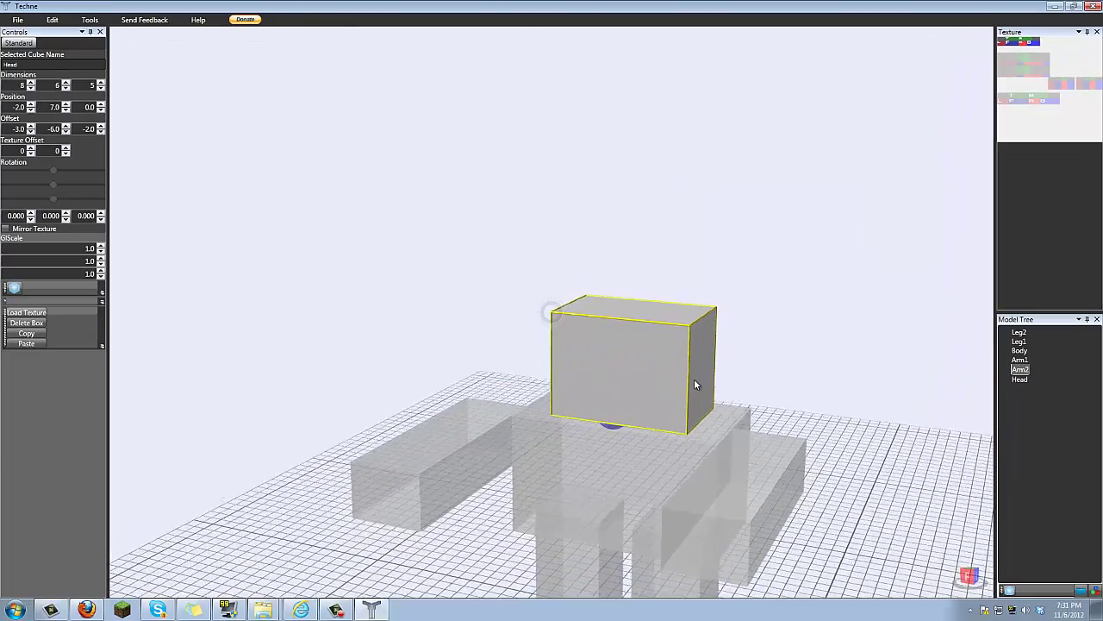
pyautogui.moveTo(695, 380); pyautogui.dragTo(702, 363, button='right')
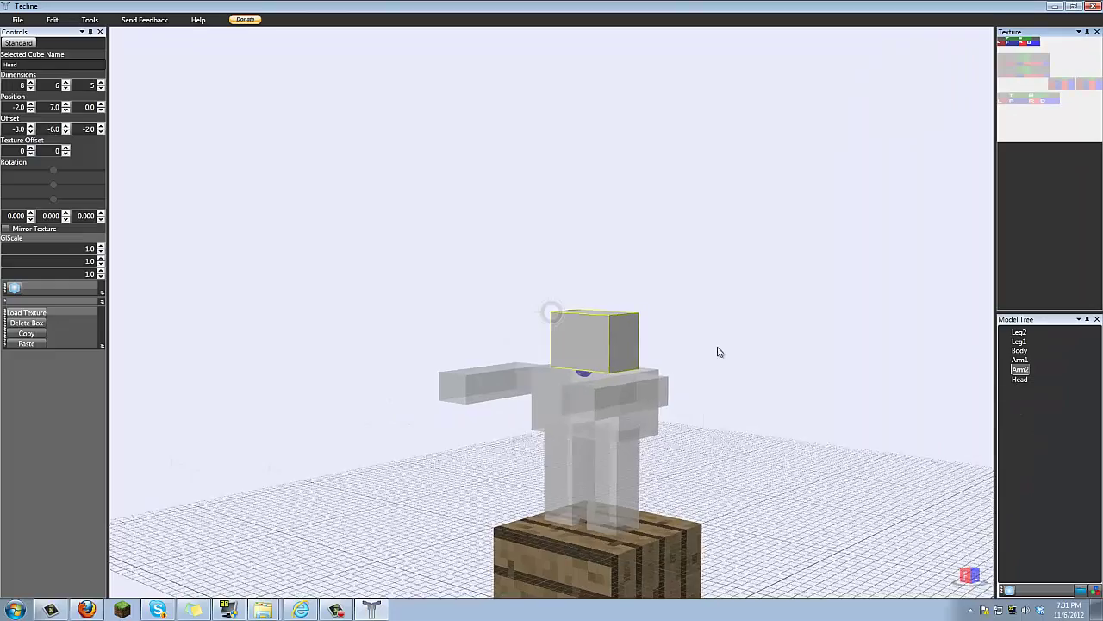
pyautogui.moveTo(719, 352); pyautogui.dragTo(770, 359, button='right')
pyautogui.moveTo(771, 359); pyautogui.dragTo(739, 357)
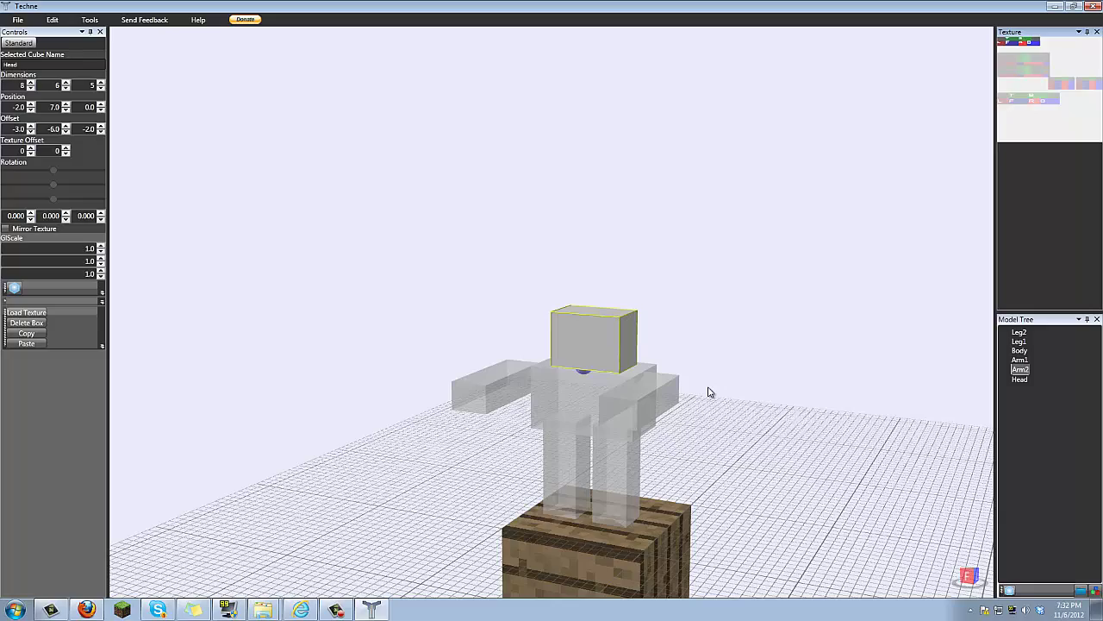
pyautogui.moveTo(698, 405)
pyautogui.mouseDown()
pyautogui.moveTo(742, 412)
pyautogui.moveTo(702, 412)
pyautogui.mouseUp()
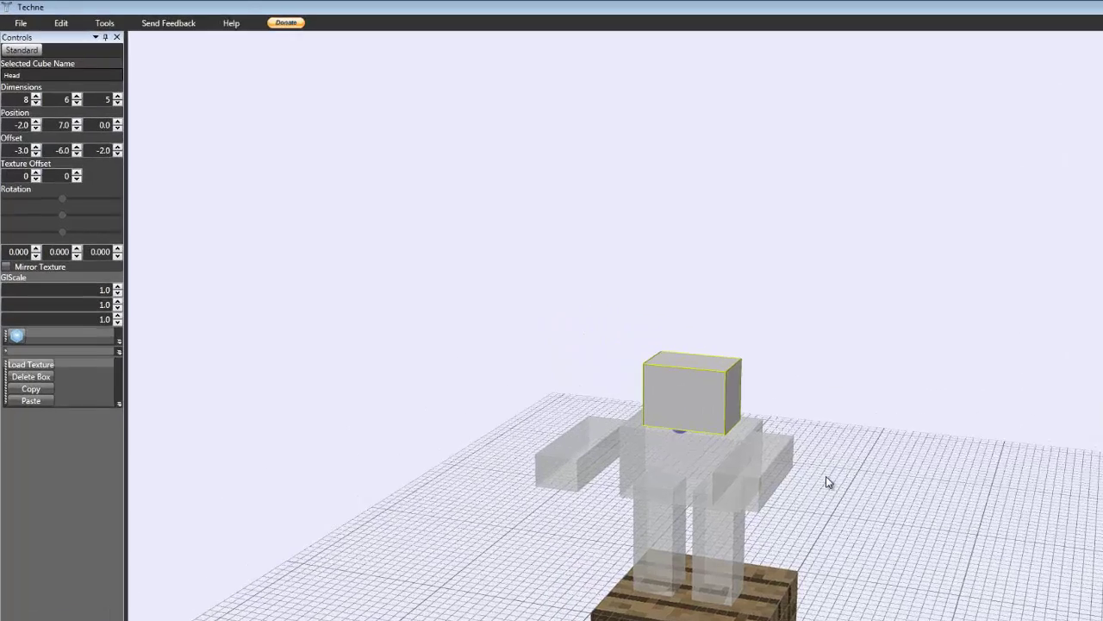
# - Save the project on the Desktop as a Techne Model named GreenMonster
pyautogui.click(17, 19)
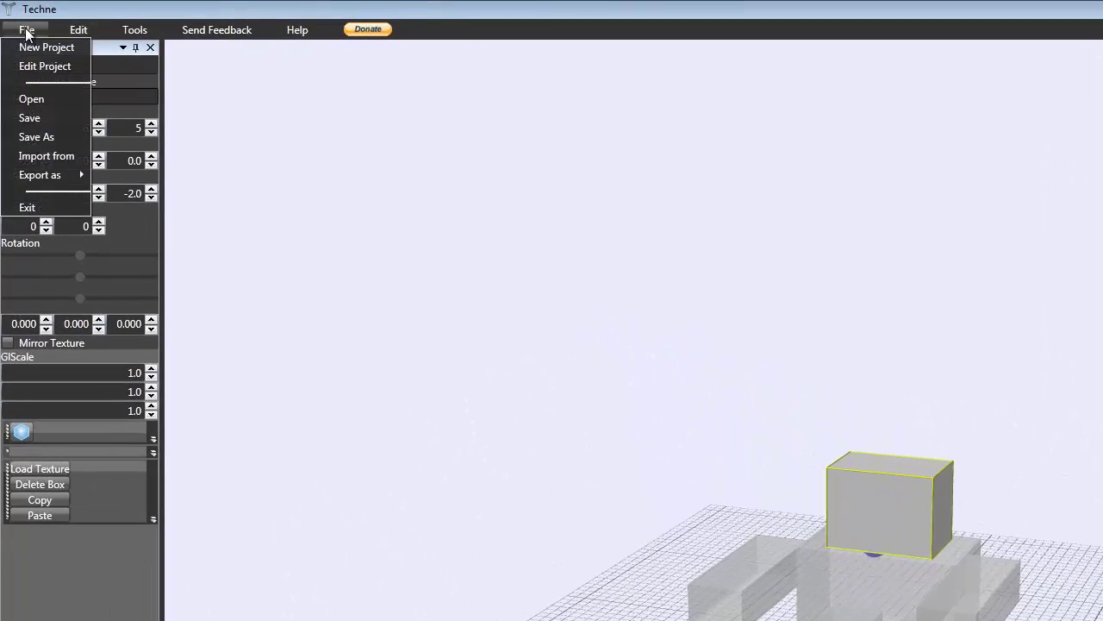
pyautogui.click(41, 137)
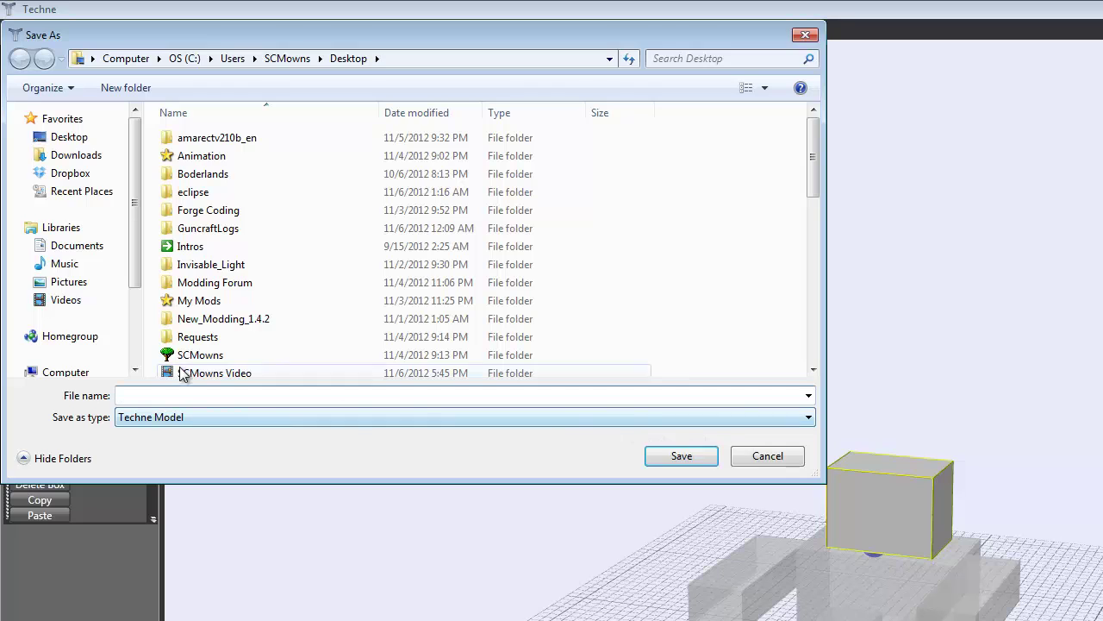
pyautogui.click(69, 138)
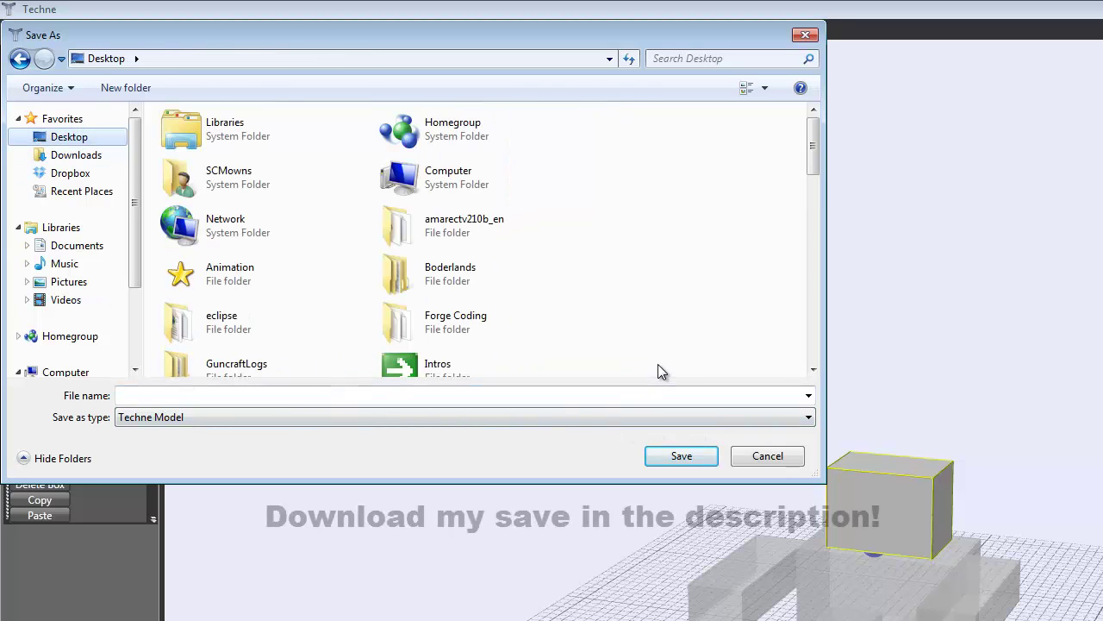
pyautogui.click(155, 397)
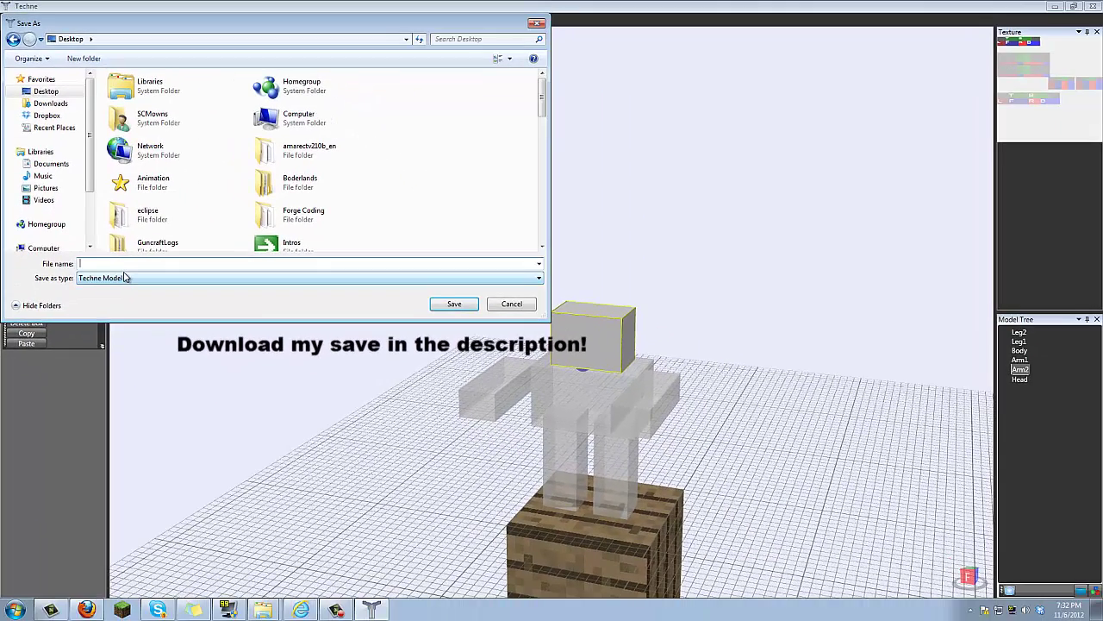
pyautogui.write('GreenMonster')
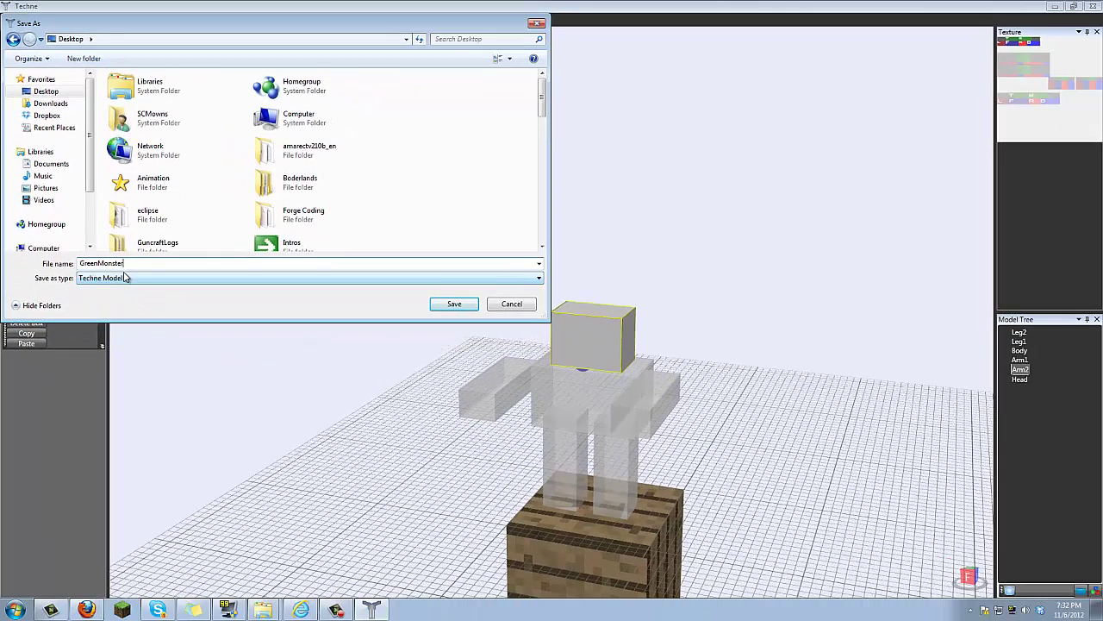
pyautogui.press('Return')
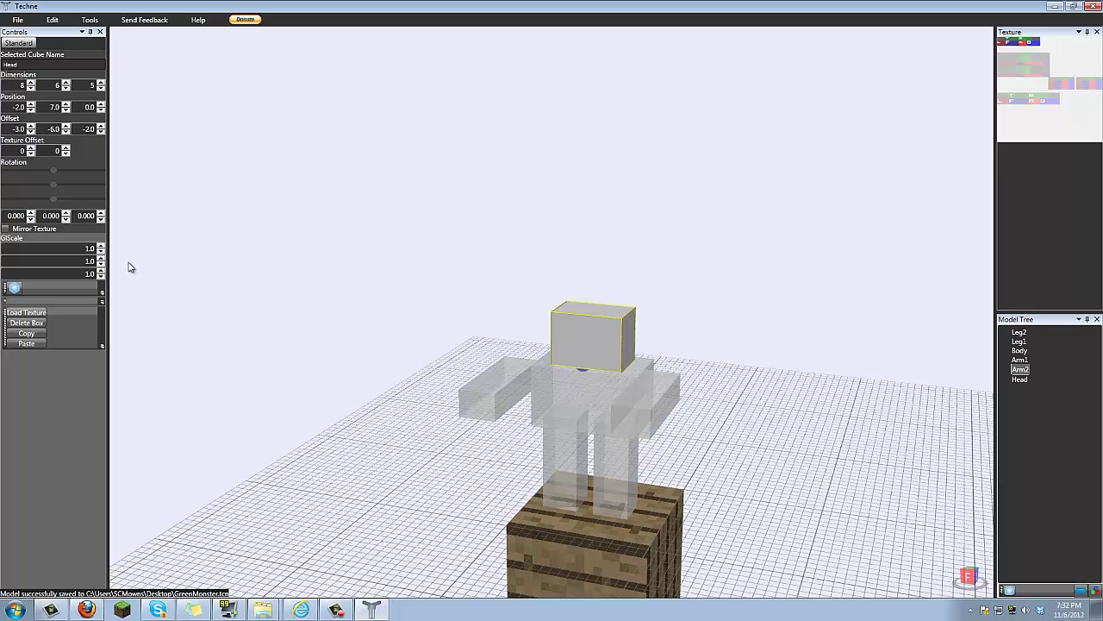
# - Clear the head's selection and view the whole model from its side
pyautogui.click(17, 19)
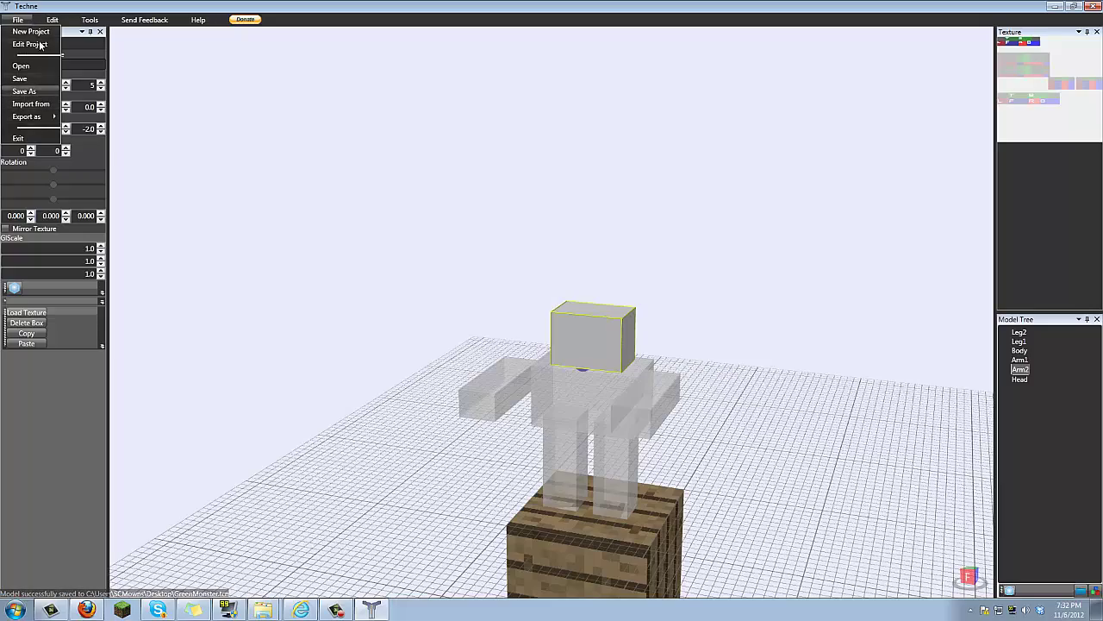
pyautogui.click(197, 132)
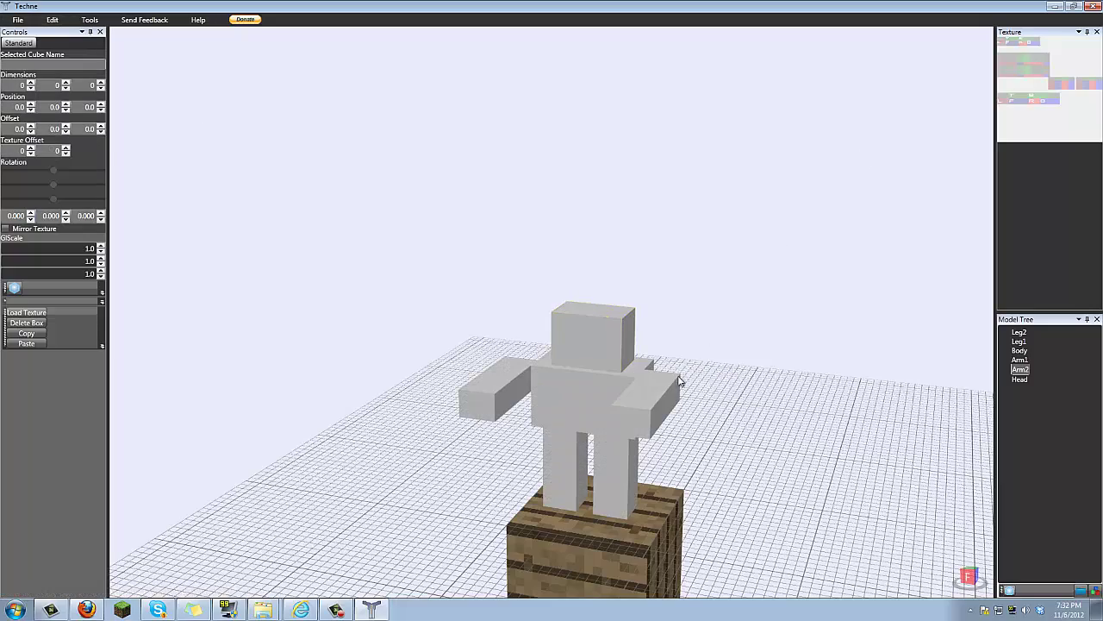
pyautogui.scroll(-2, 603, 443)
pyautogui.moveTo(694, 362); pyautogui.dragTo(609, 393, button='right')
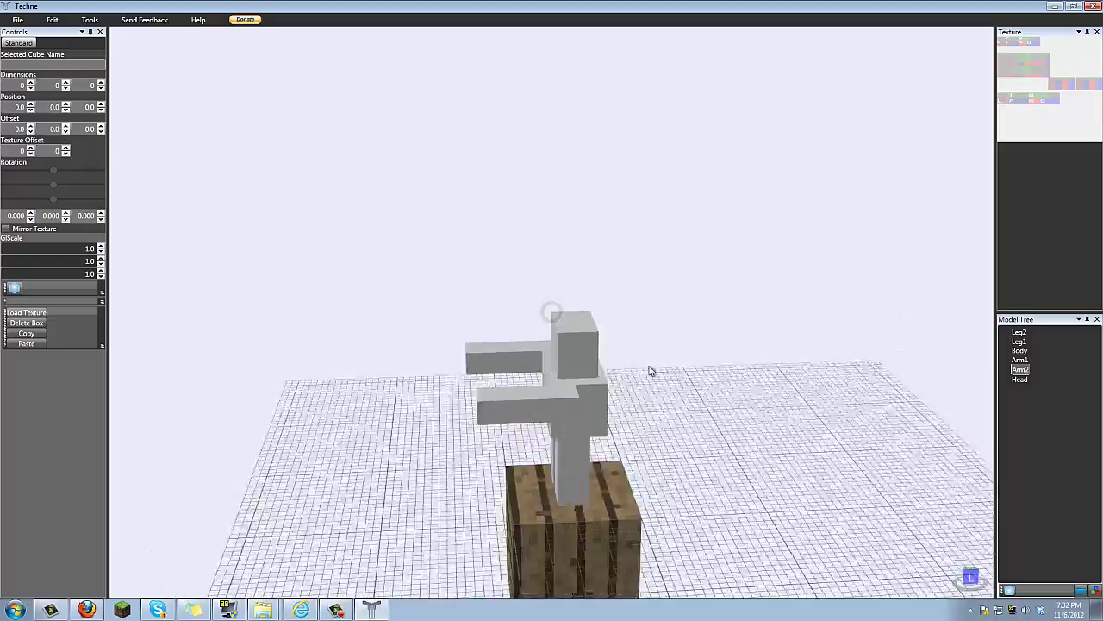